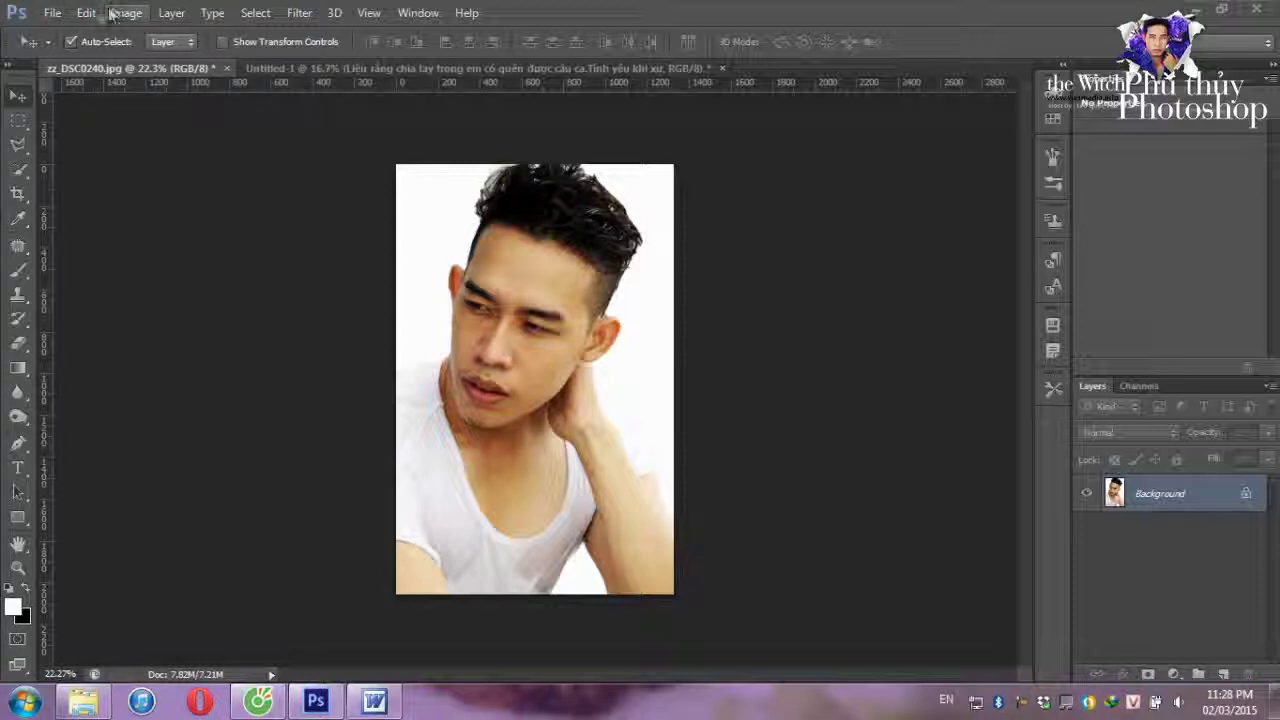
Select the photo's shadow tones with Color Range and copy them onto a new layer
left_click(256, 13)
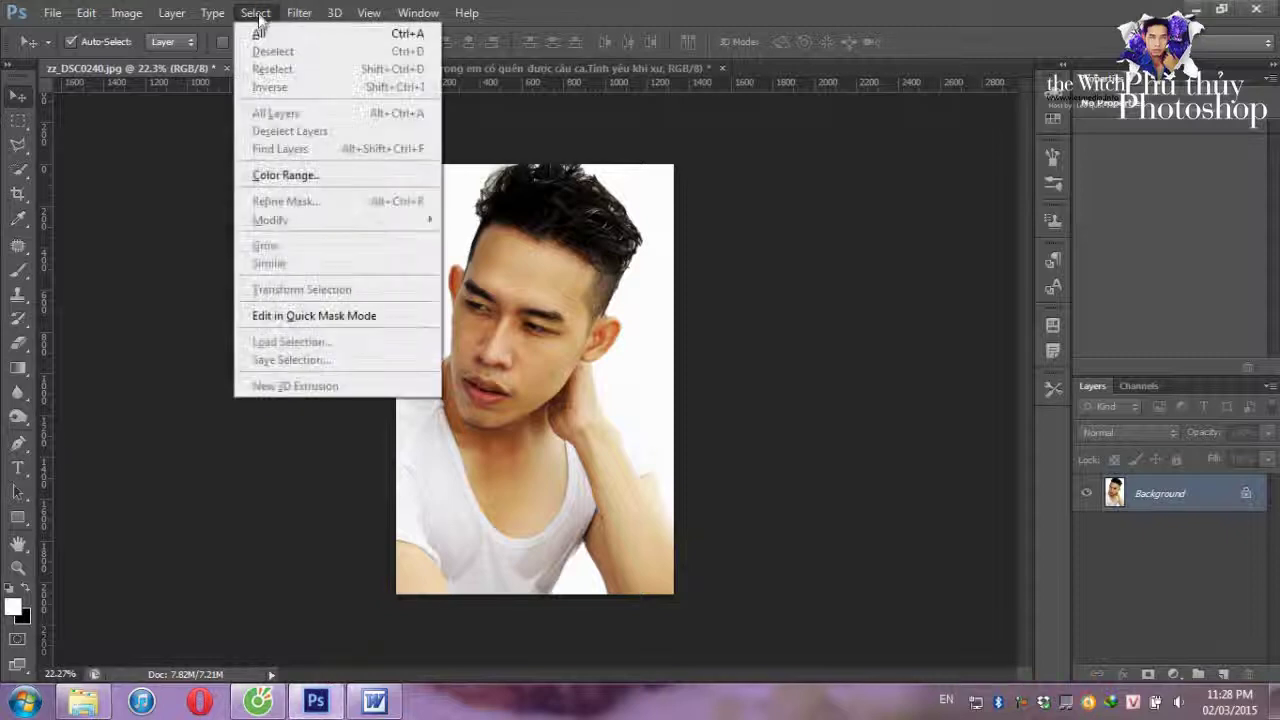
left_click(293, 177)
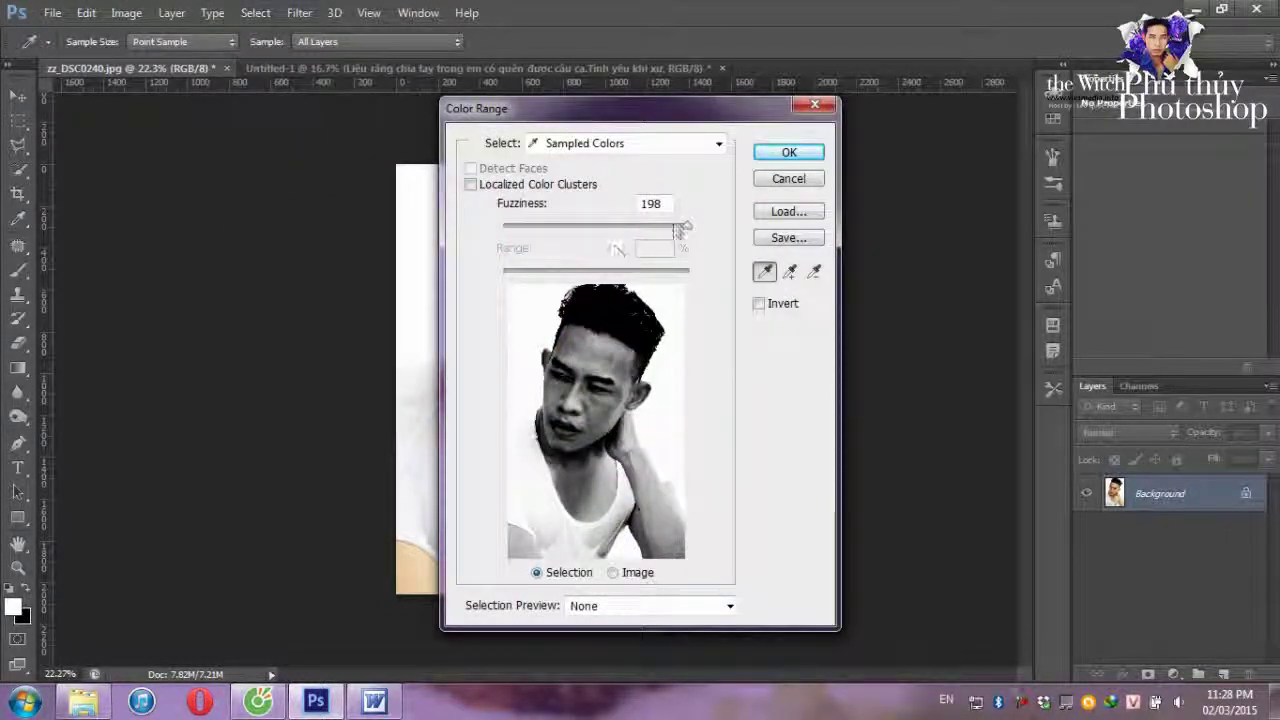
left_click(651, 144)
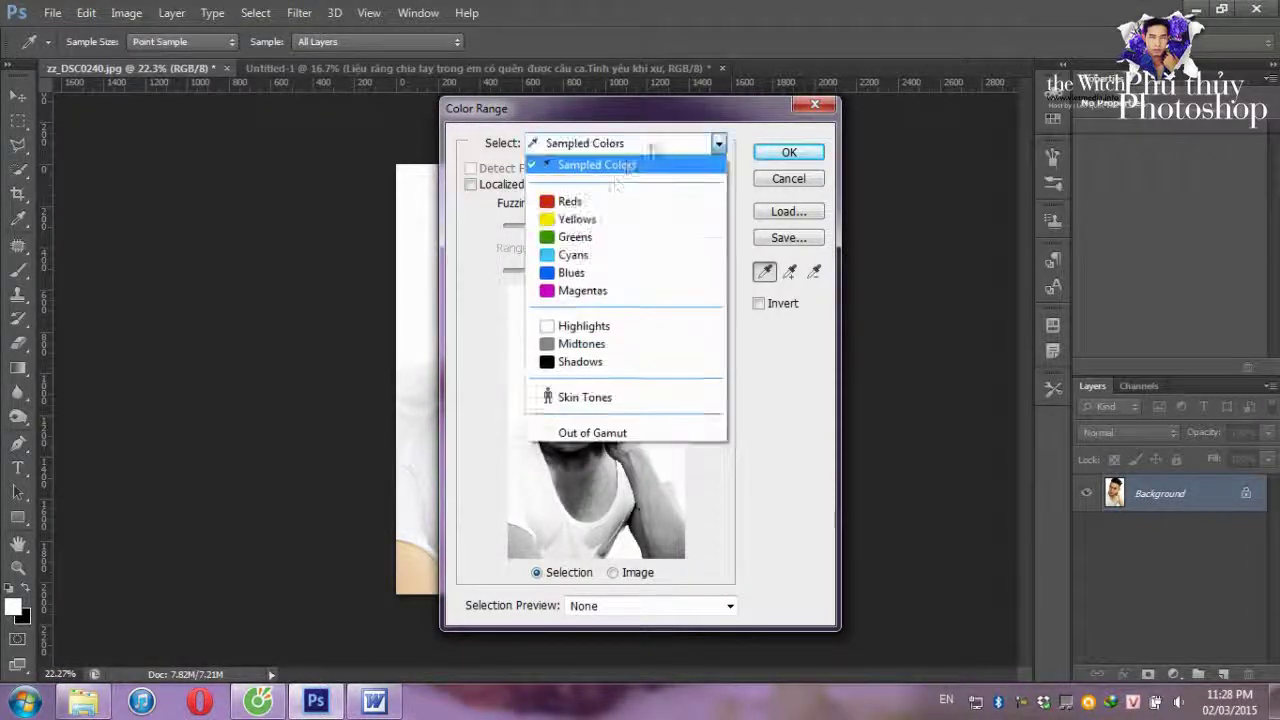
left_click(576, 365)
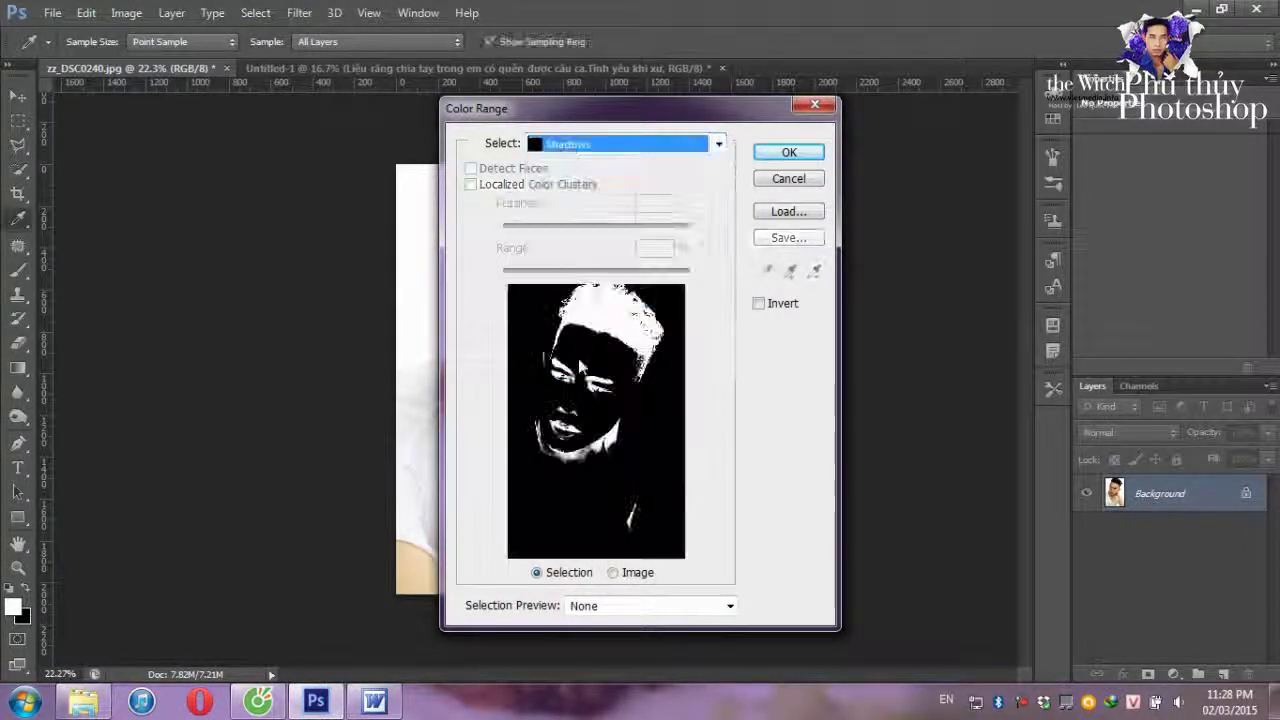
left_click(789, 152)
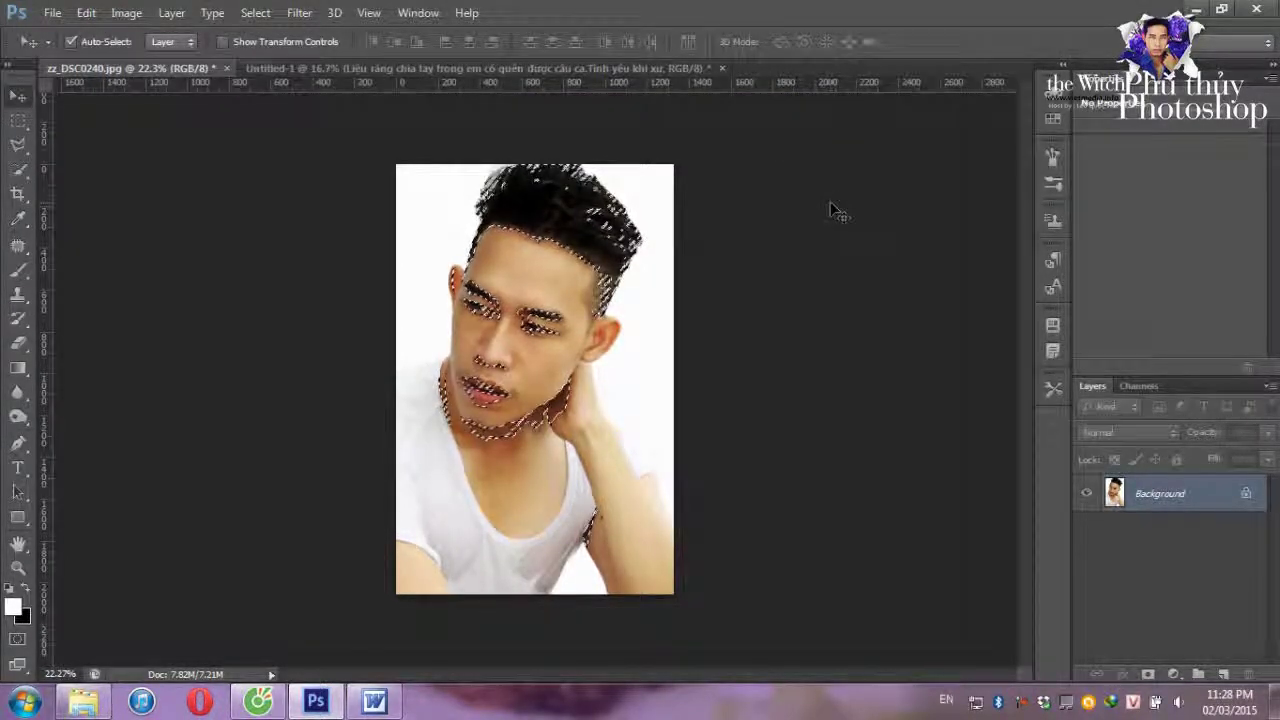
key("ctrl+j")
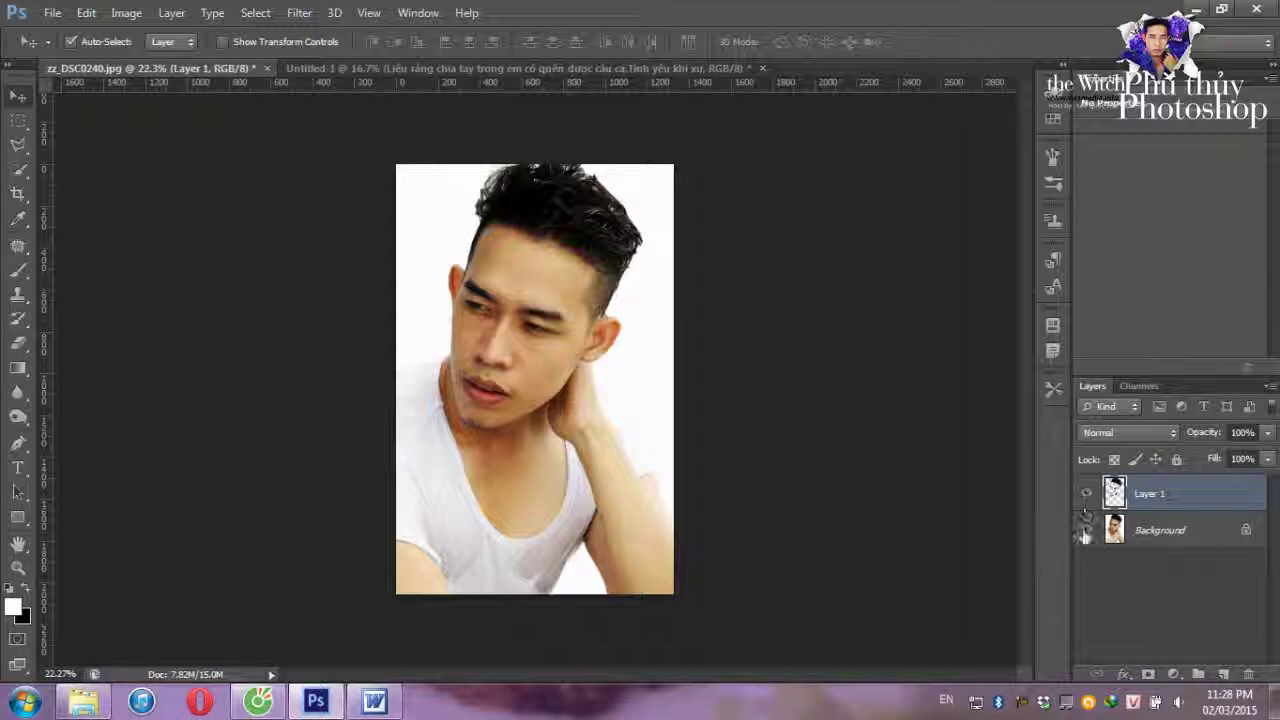
left_click(1086, 530)
left_click(1086, 530)
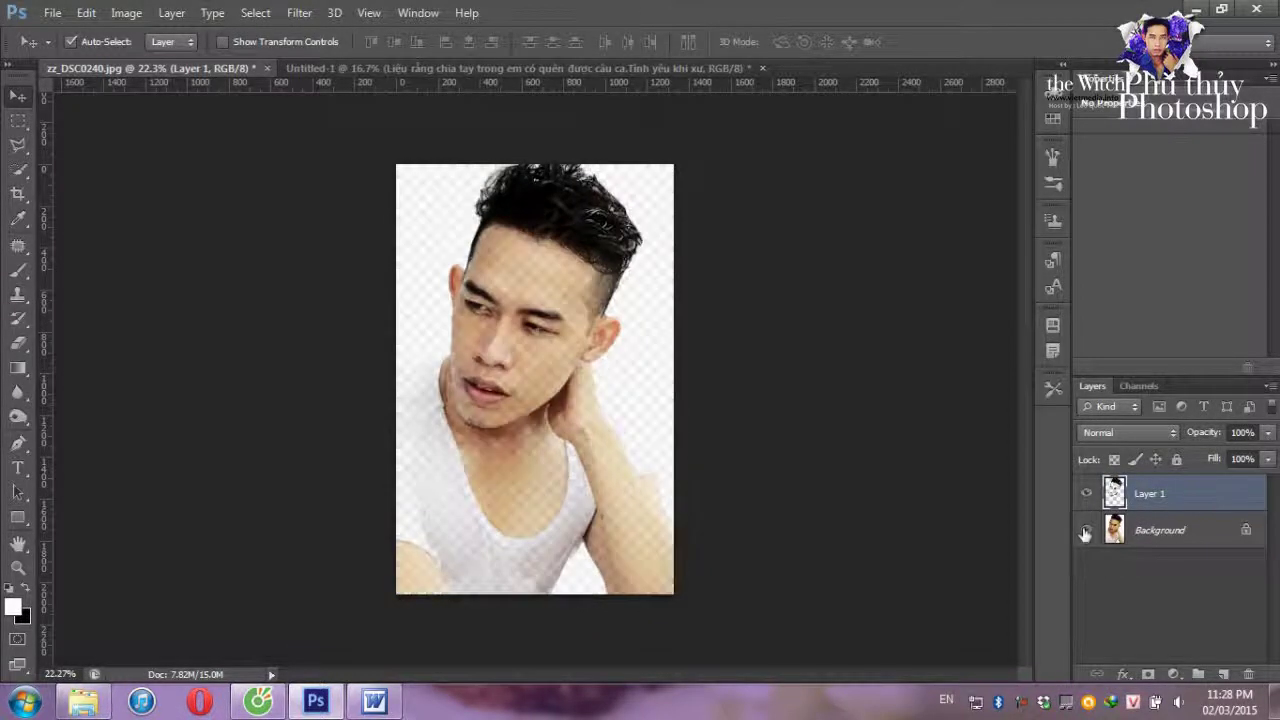
Name the new layer 'shadow' and make the Background layer active
double_click(1152, 493)
type("l")
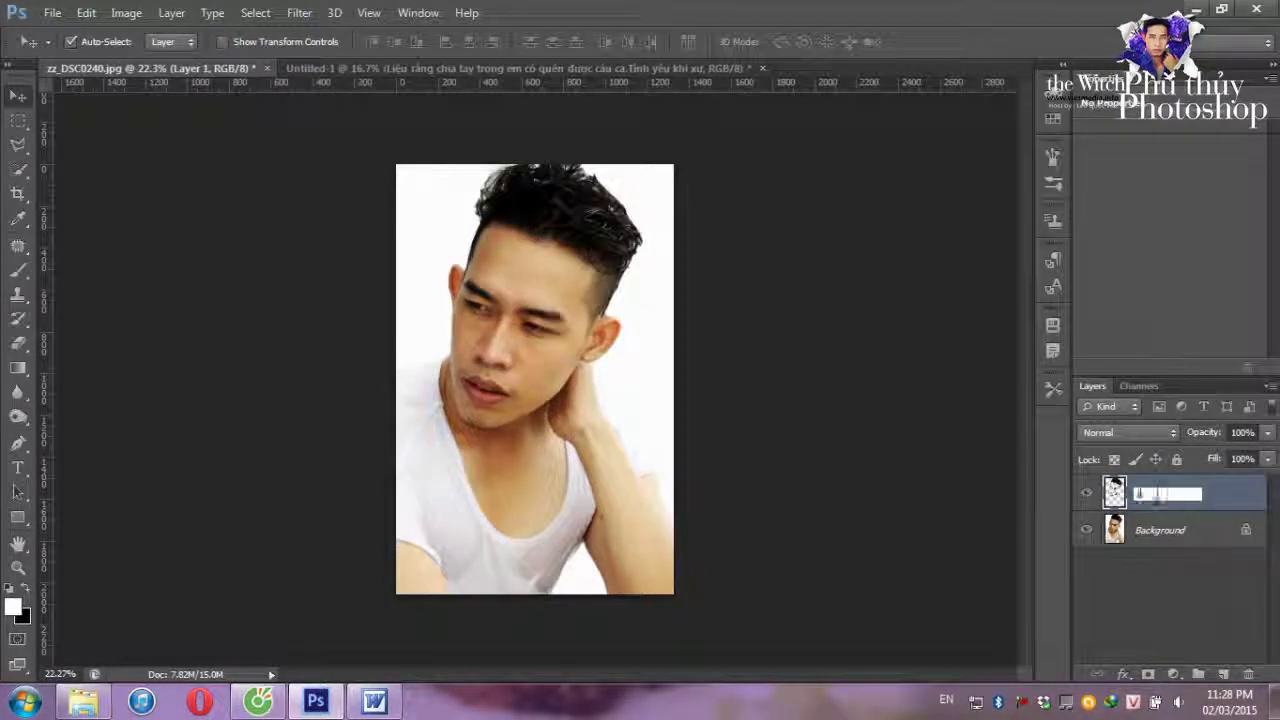
type("w")
key("Return")
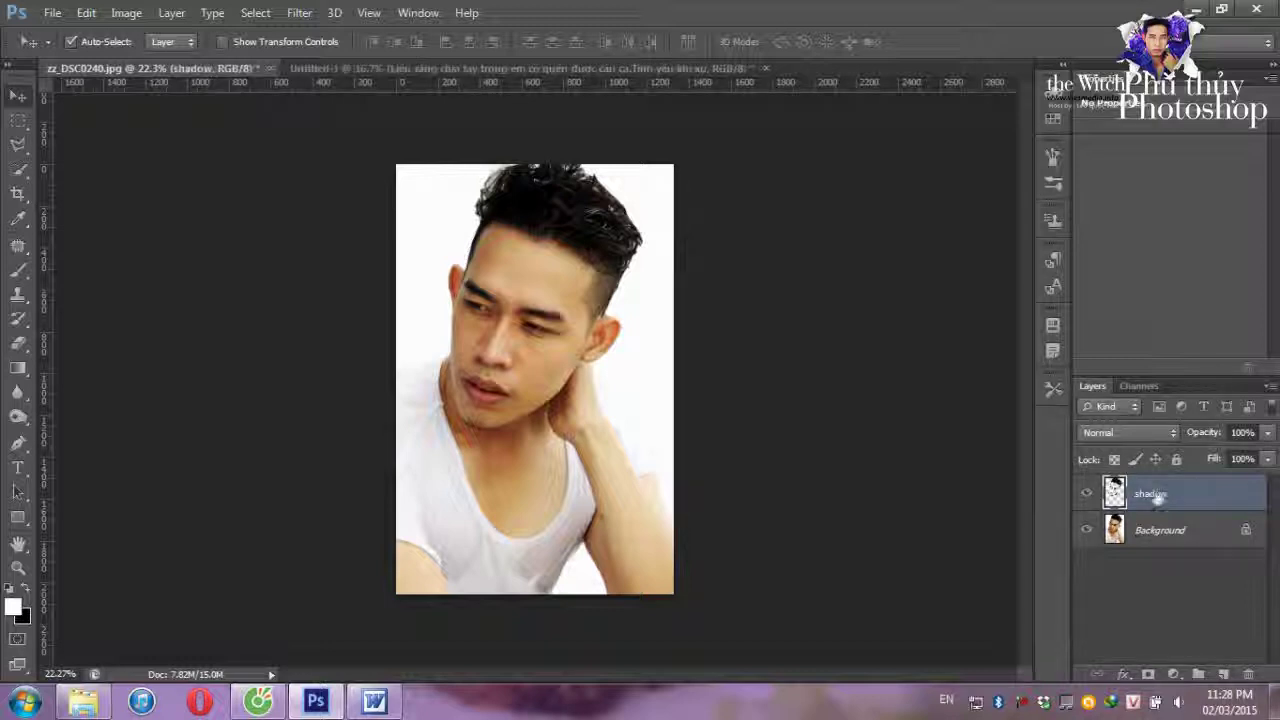
left_click(1158, 530)
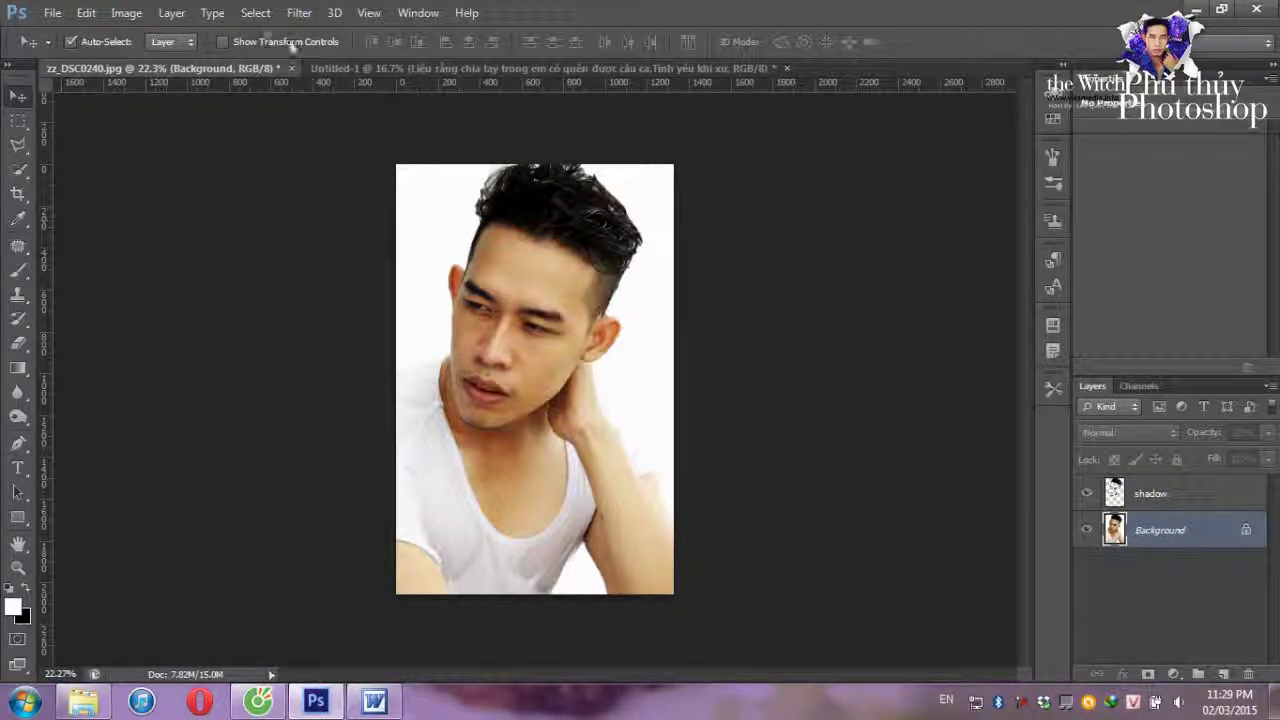
Select the photo's midtones with Color Range and copy them onto a new layer
left_click(255, 12)
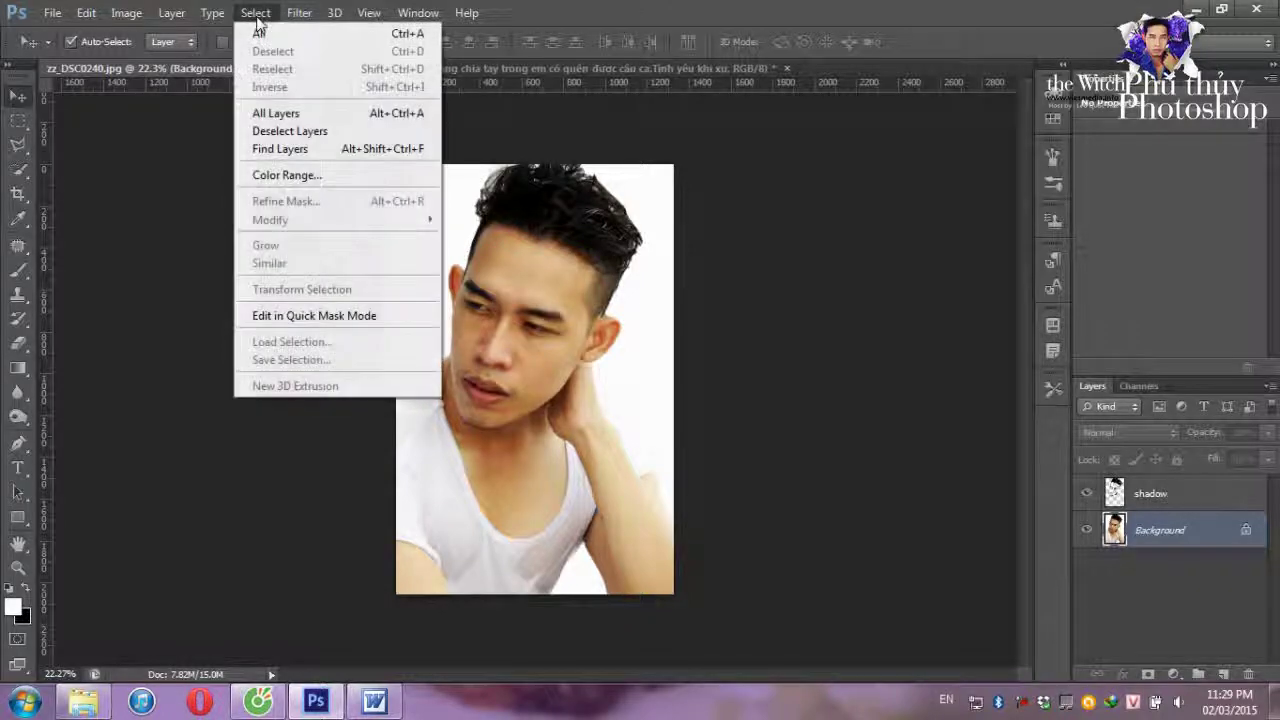
left_click(292, 176)
left_click(612, 143)
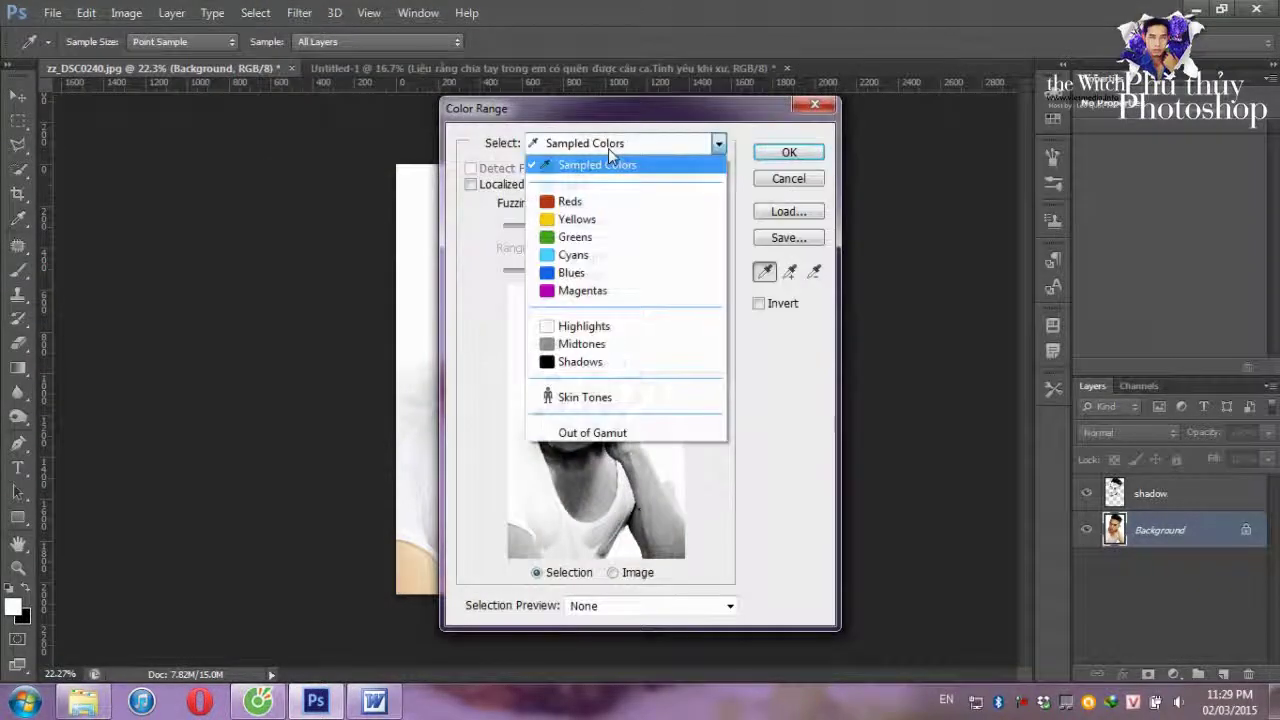
left_click(589, 349)
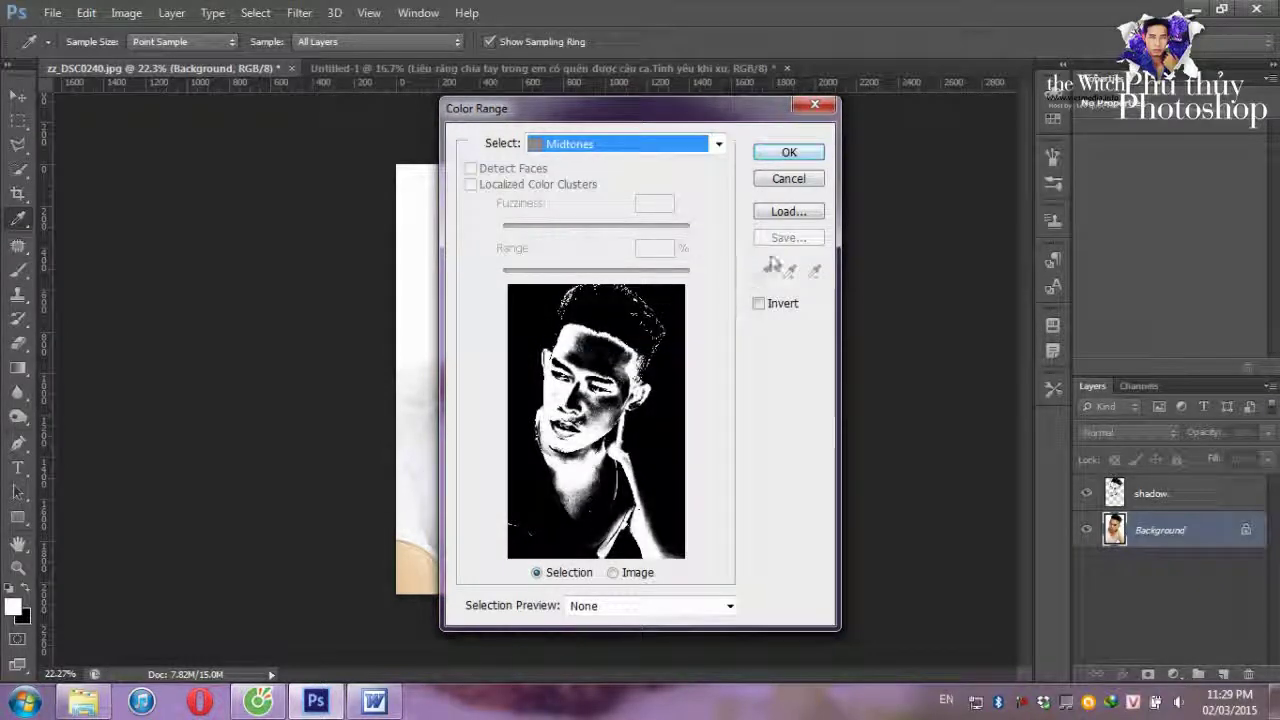
left_click(788, 152)
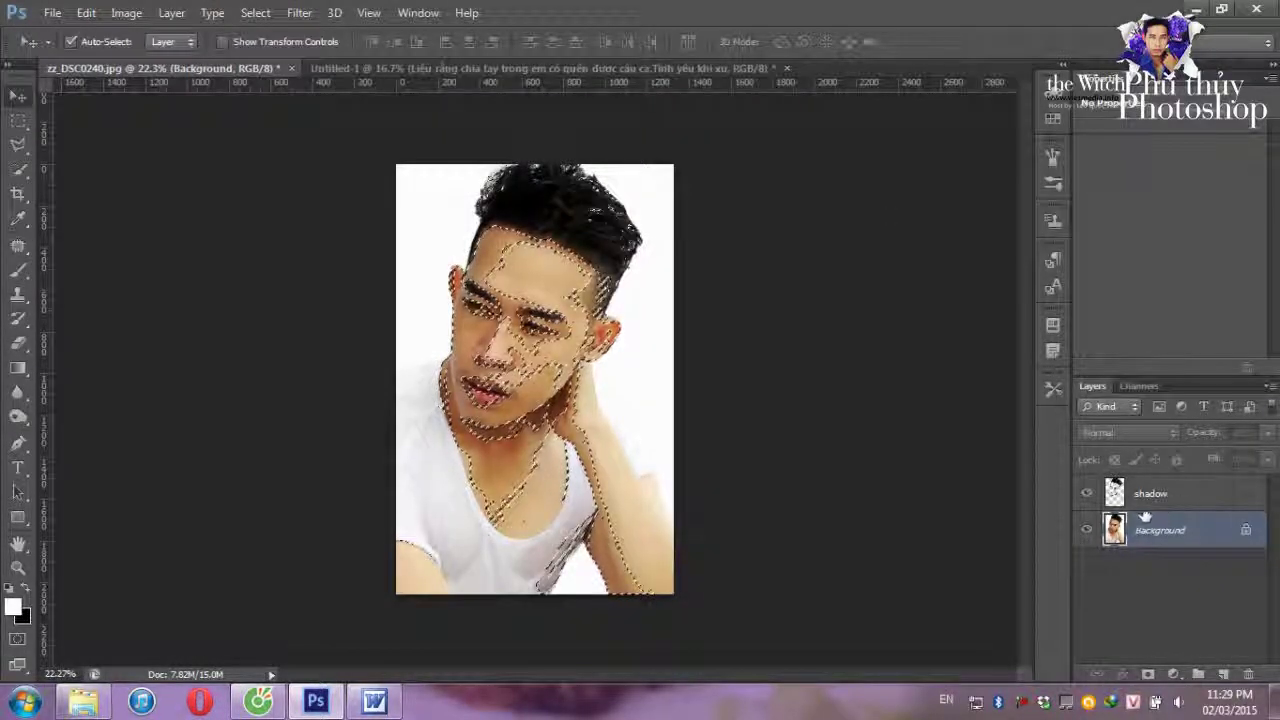
key("ctrl+j")
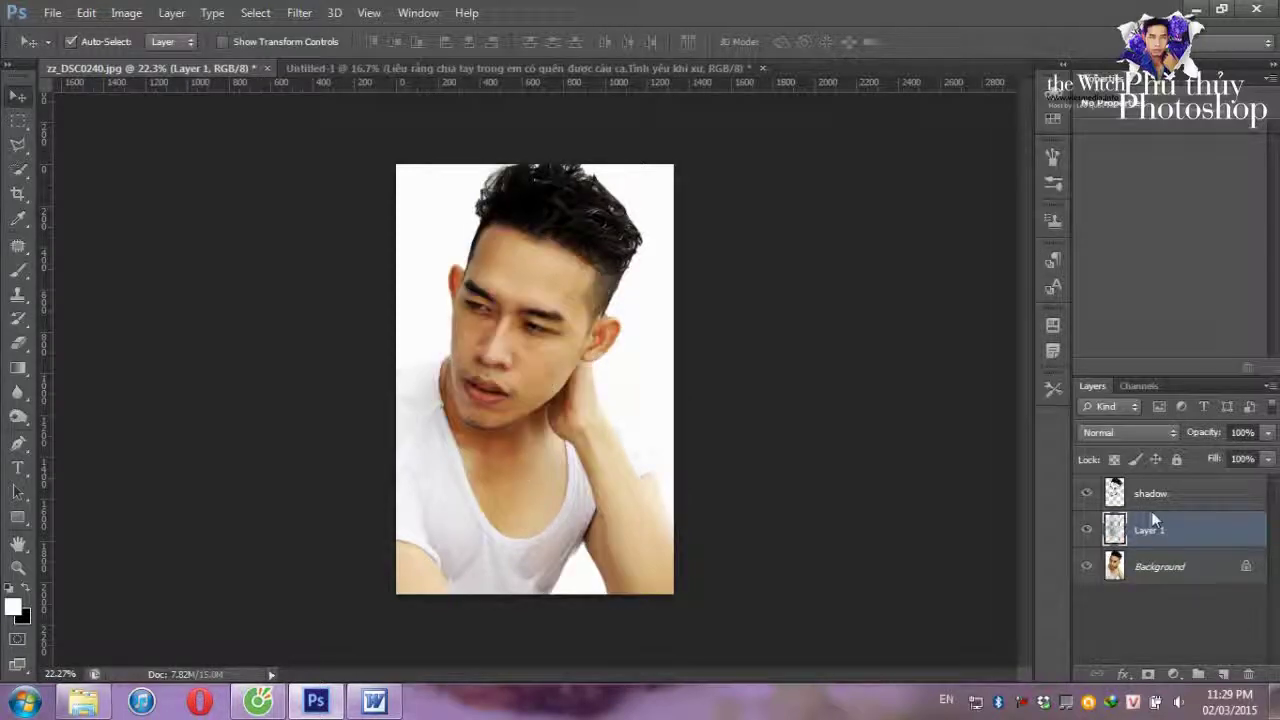
left_click(1086, 567)
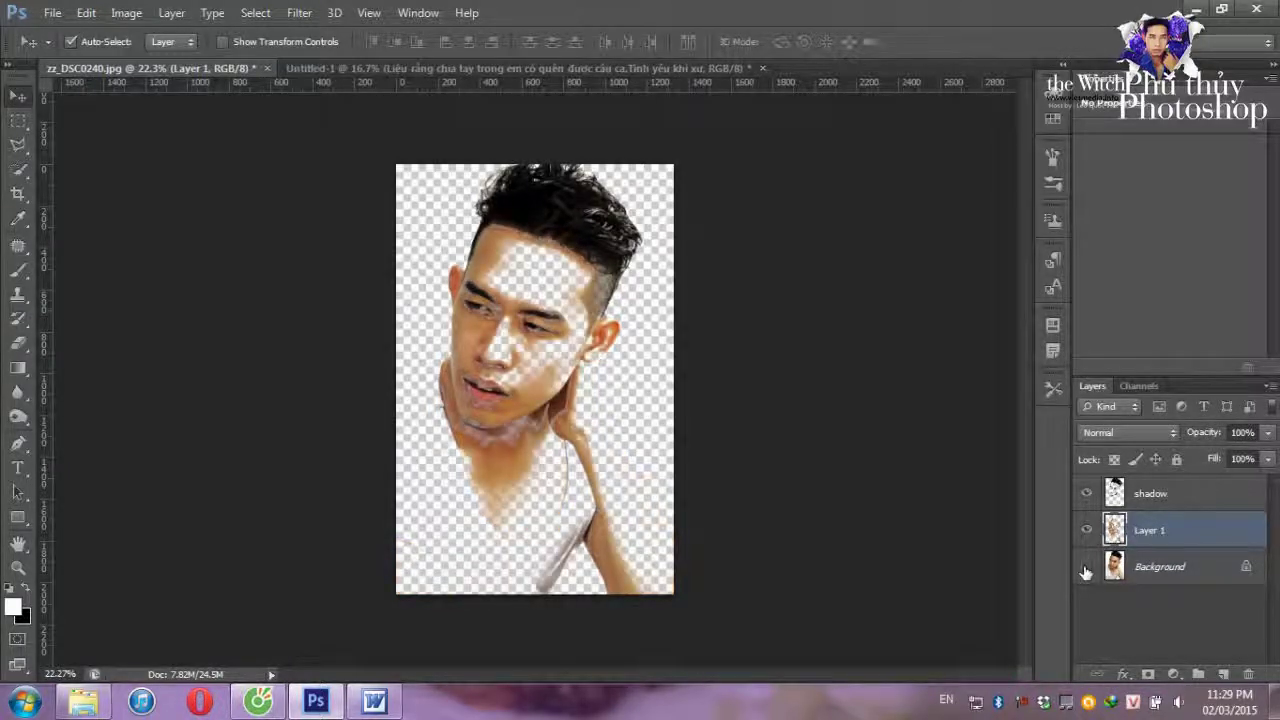
left_click(1086, 567)
Rename the new layer 'midtones'
double_click(1150, 530)
type("midtone")
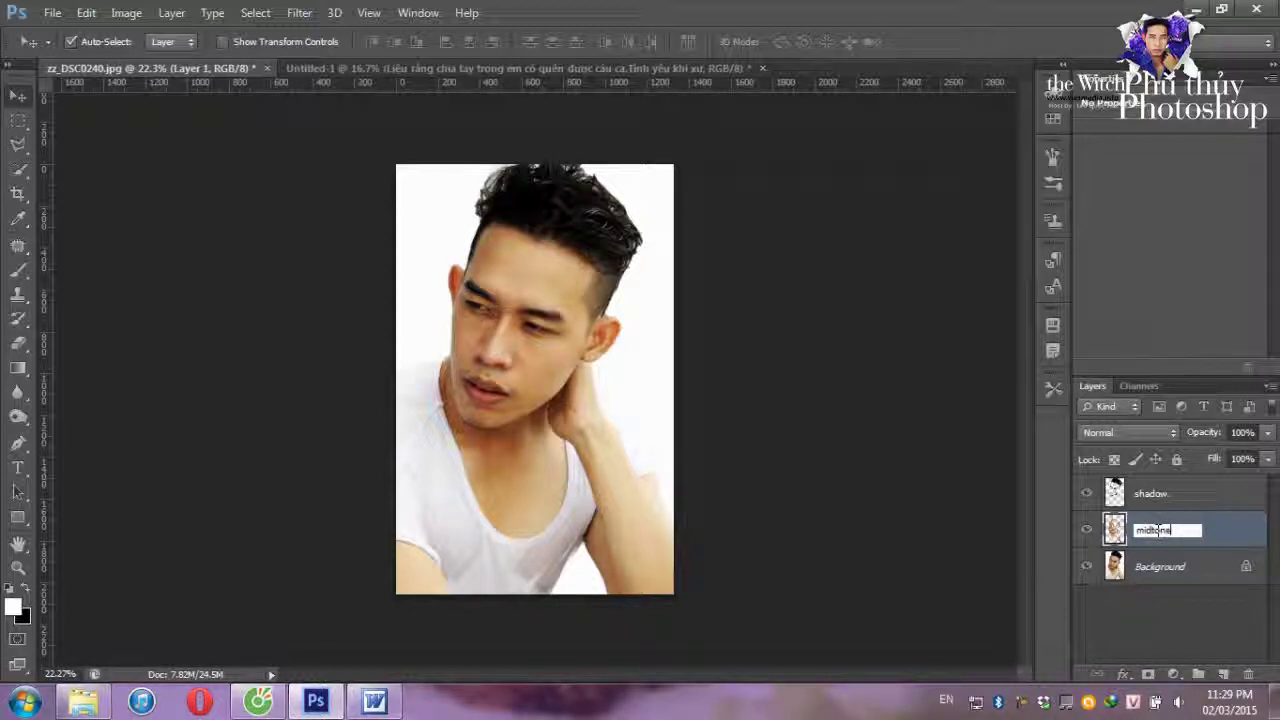
type("s")
key("Return")
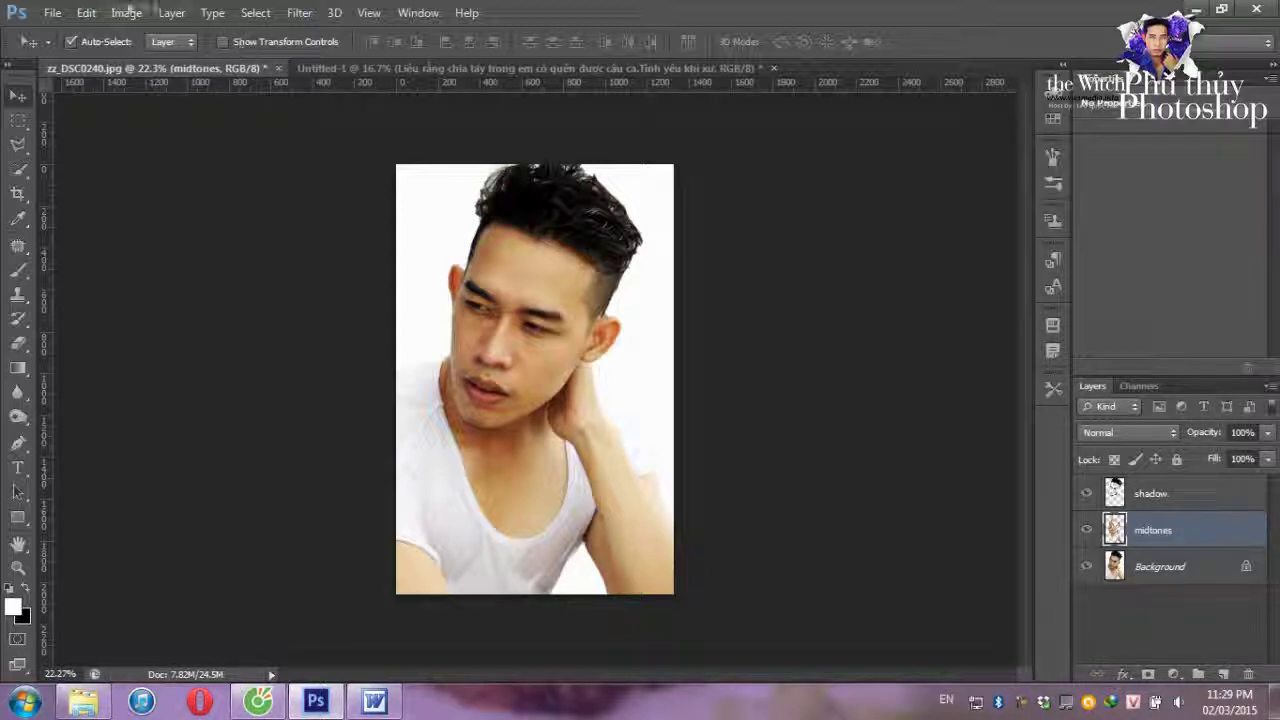
Fill the midtones layer with 50% Gray at 50% opacity, preserving transparency
left_click(86, 12)
left_click(151, 264)
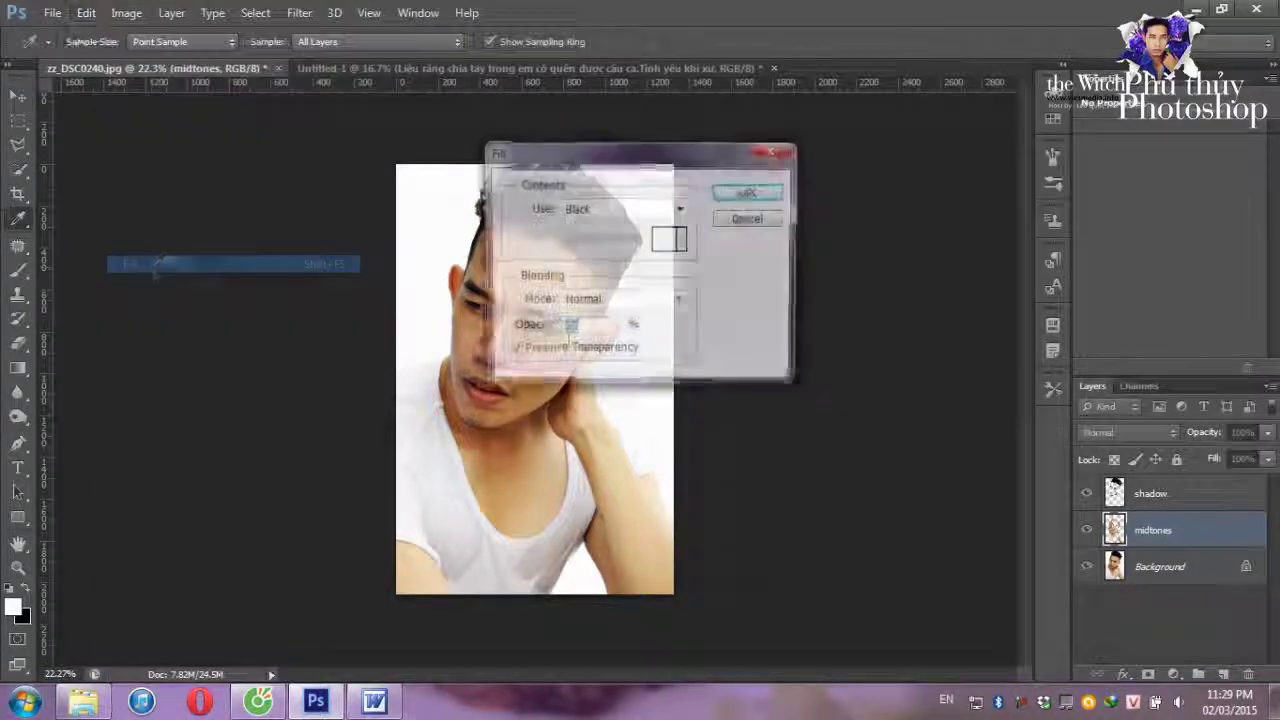
left_click(648, 210)
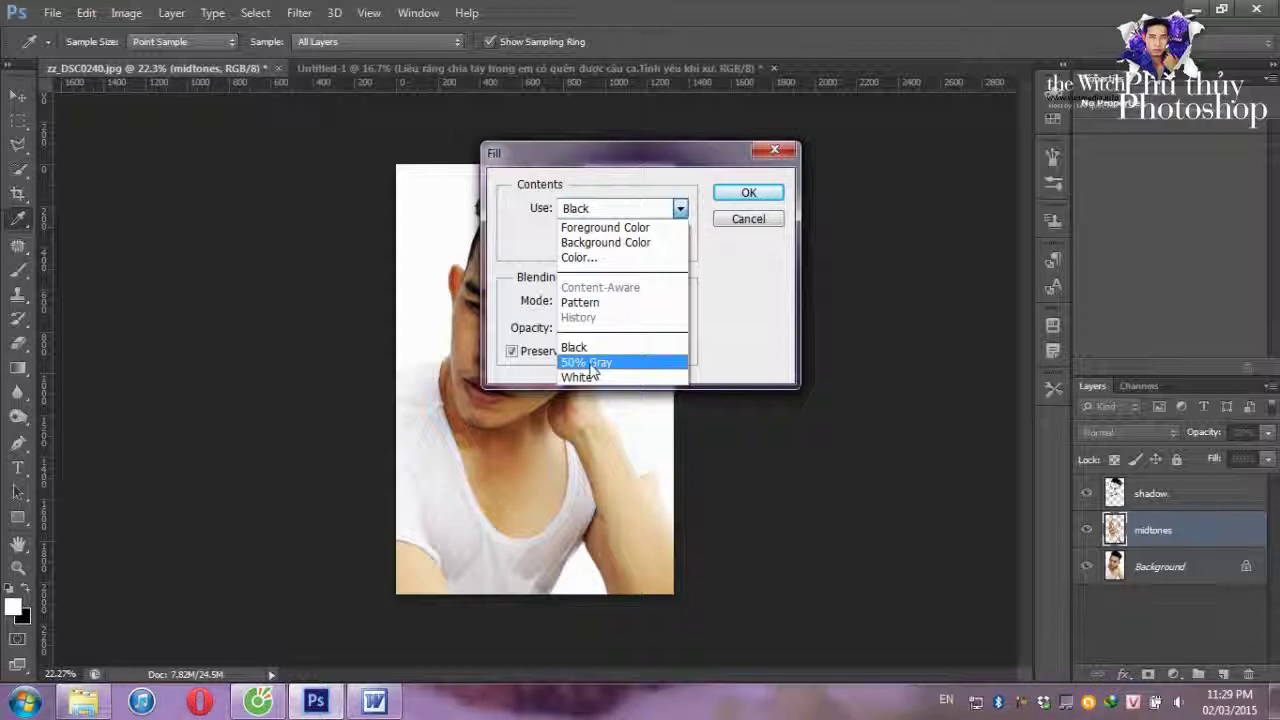
left_click(592, 365)
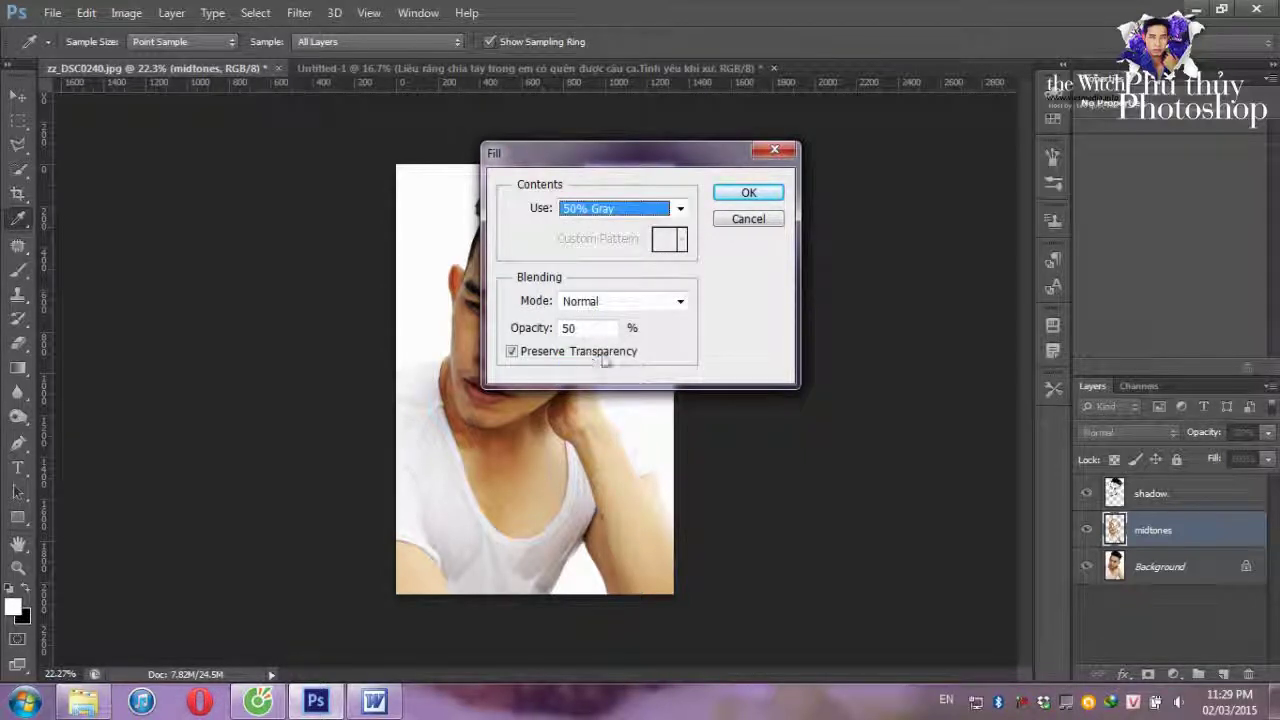
left_click(750, 193)
key("v")
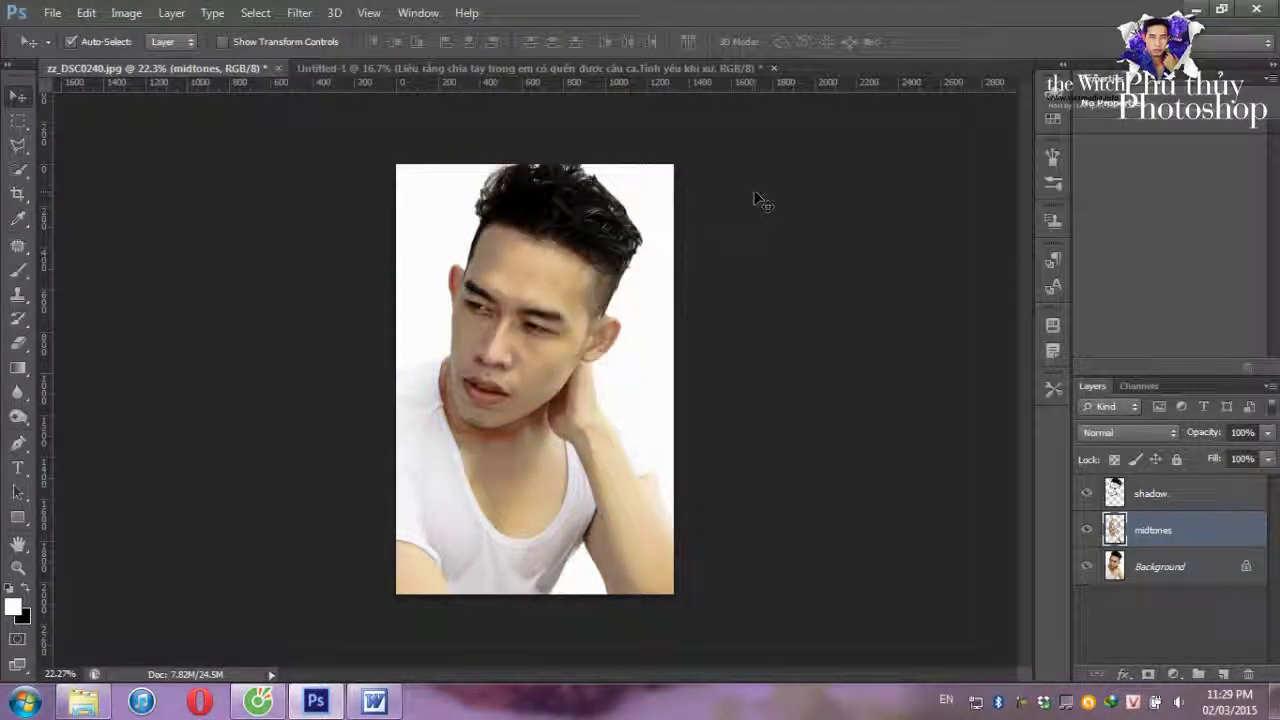
Fill the shadow layer with black at 50% opacity, then select it together with midtones
left_click(1132, 495)
left_click(86, 13)
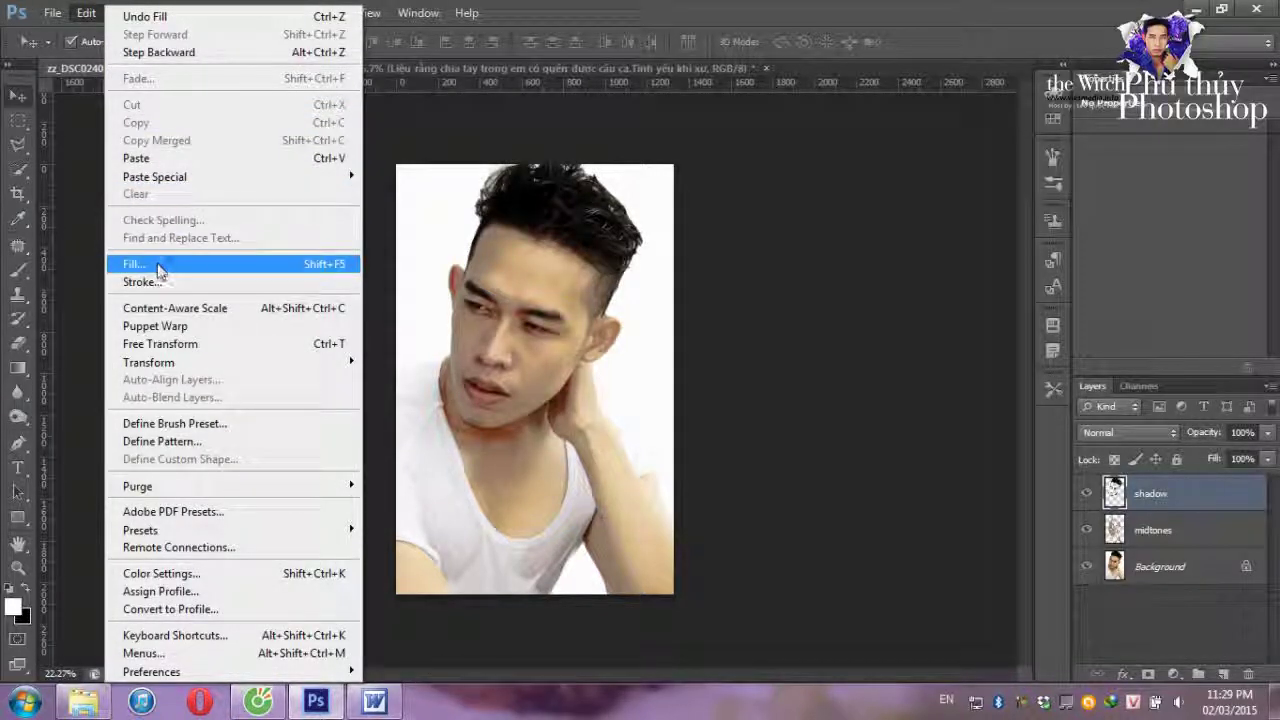
left_click(158, 272)
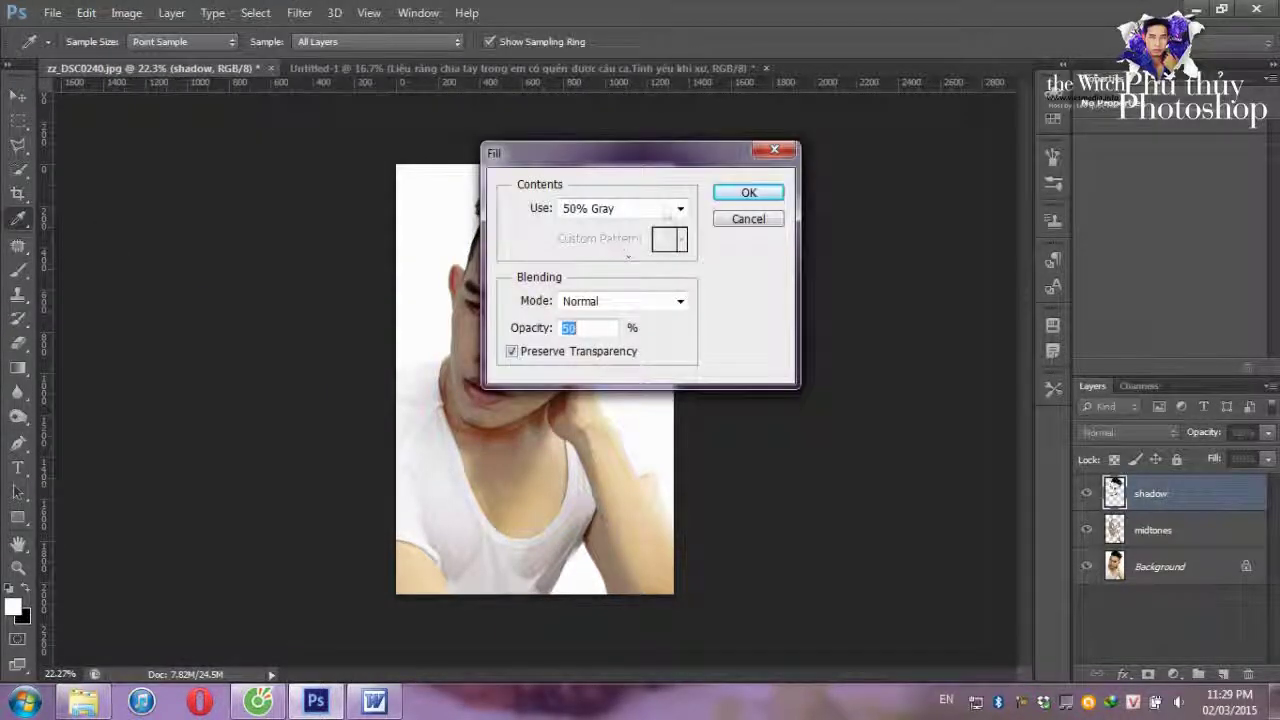
left_click(677, 208)
left_click(580, 347)
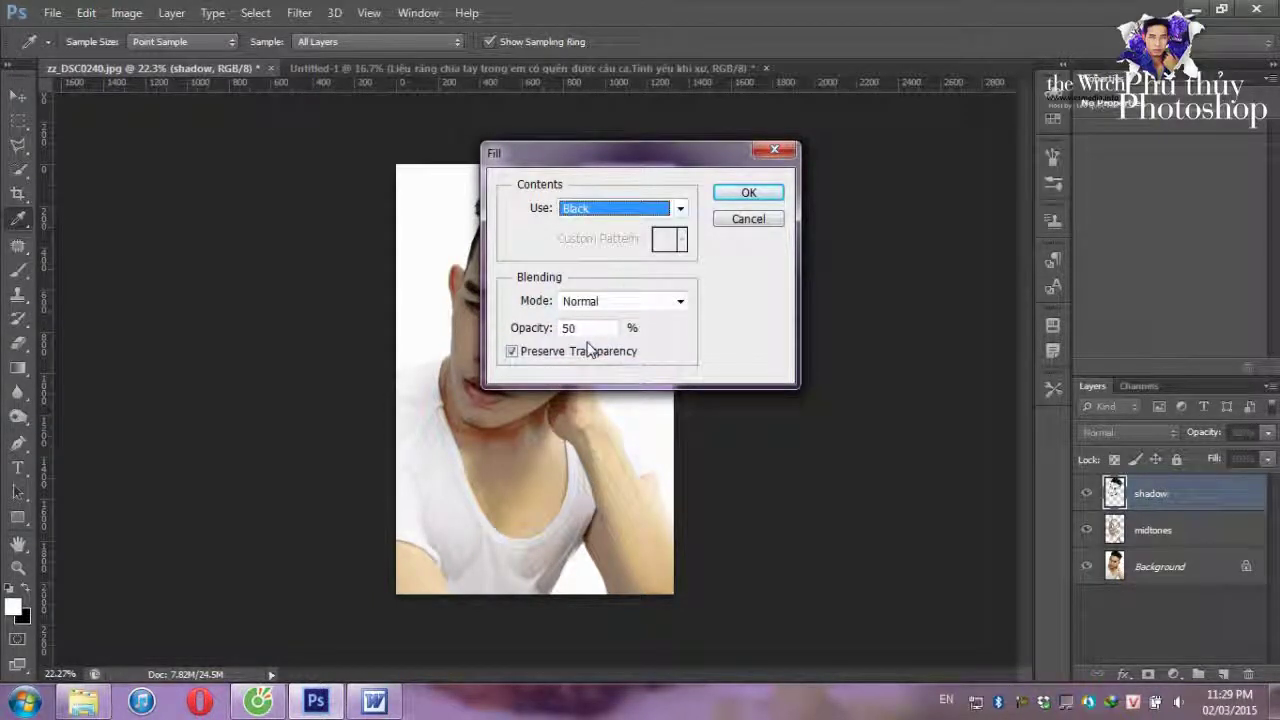
left_click(765, 190)
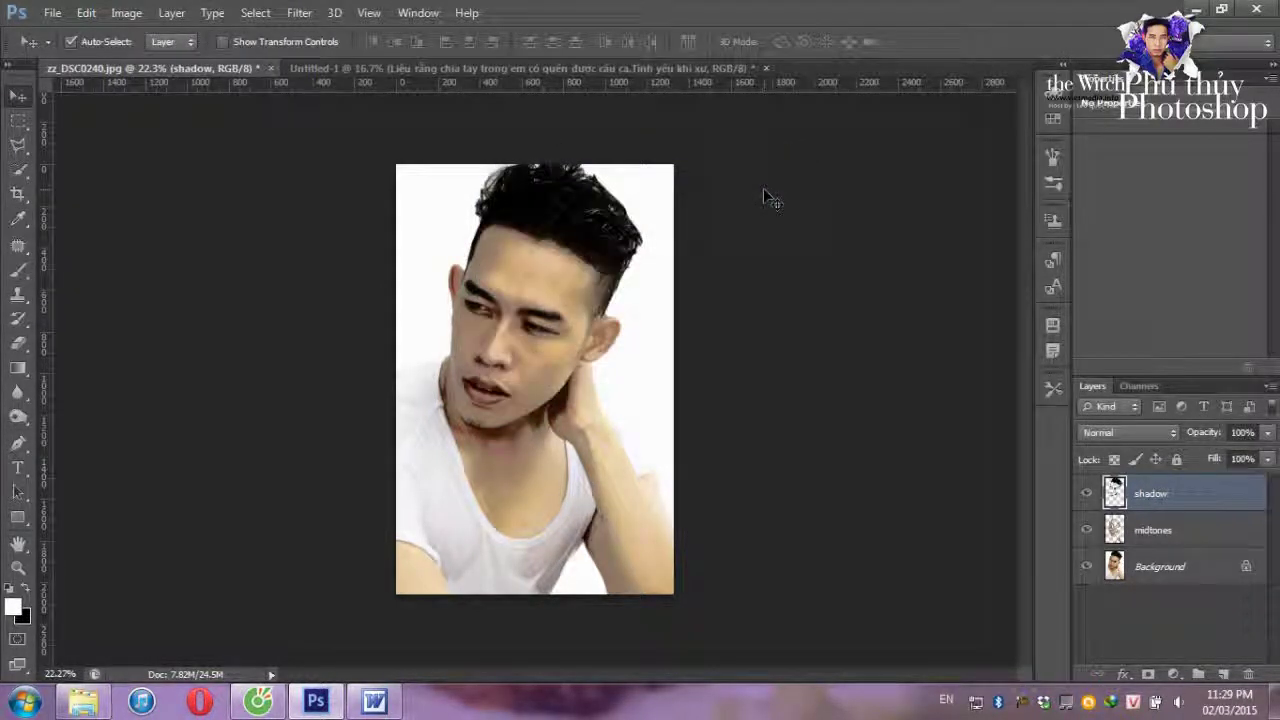
left_click(1086, 567)
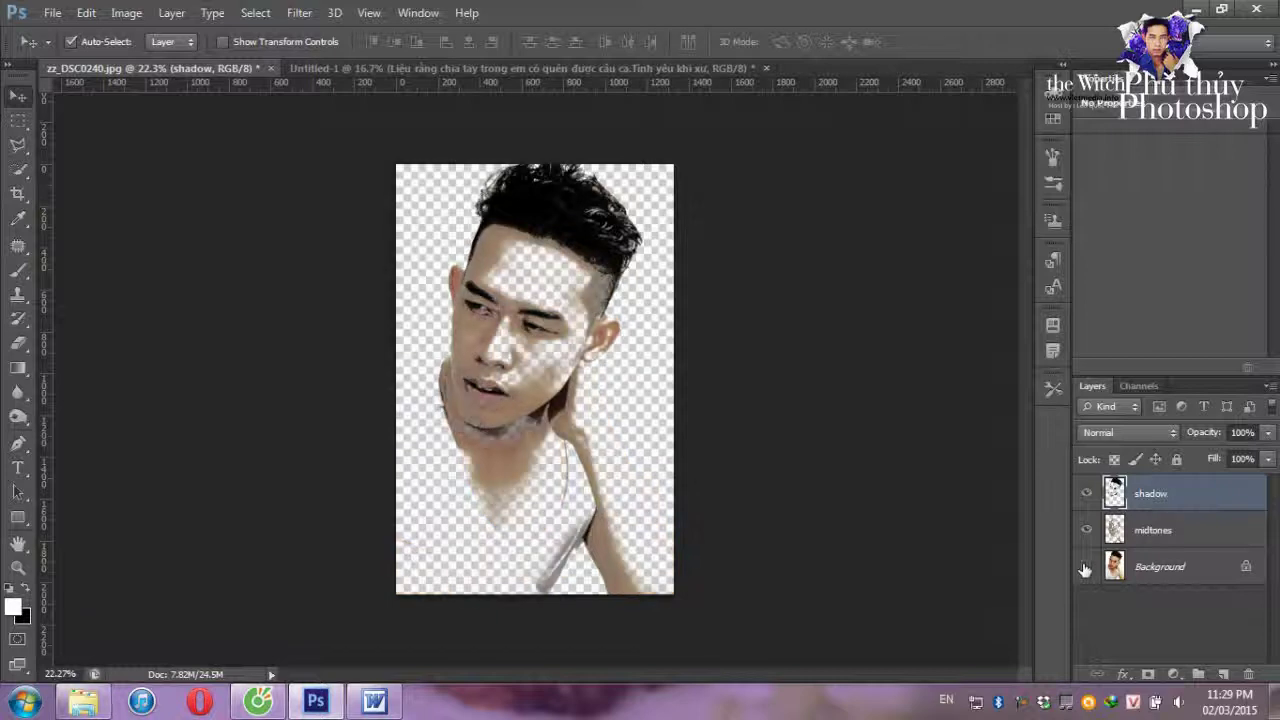
left_click(1086, 567)
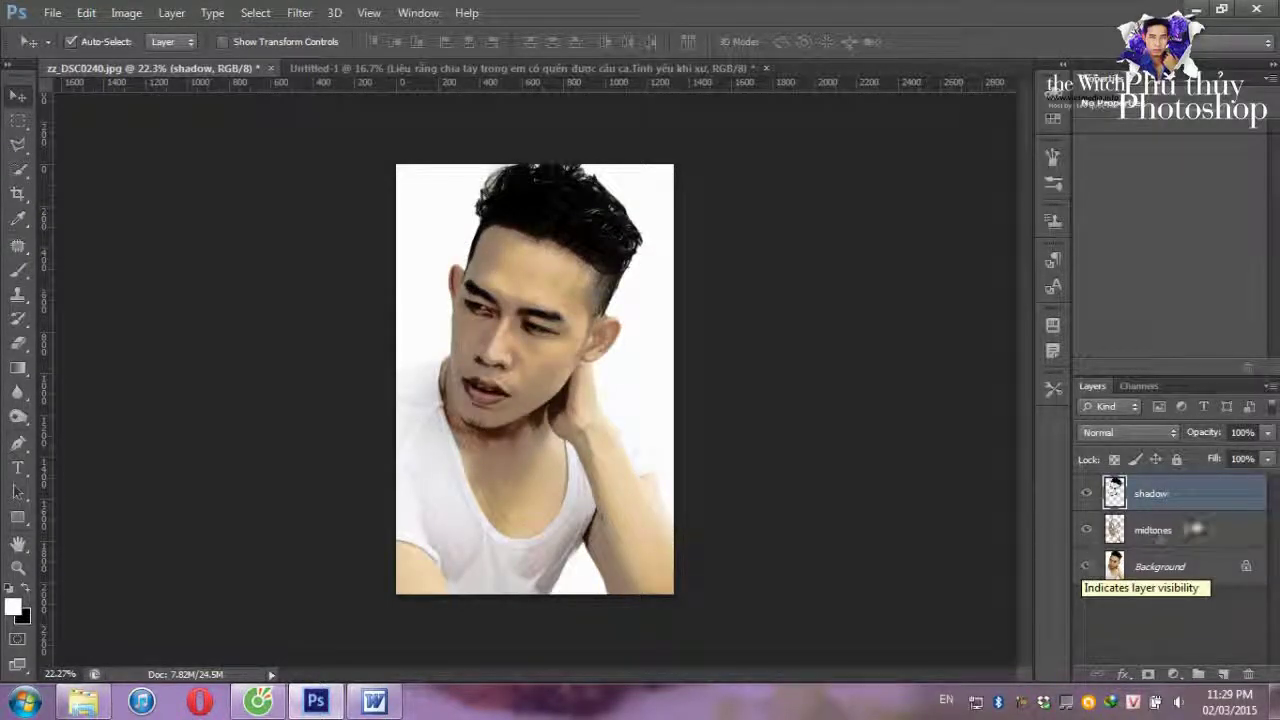
left_click(1182, 532, "shift")
right_click(1182, 532)
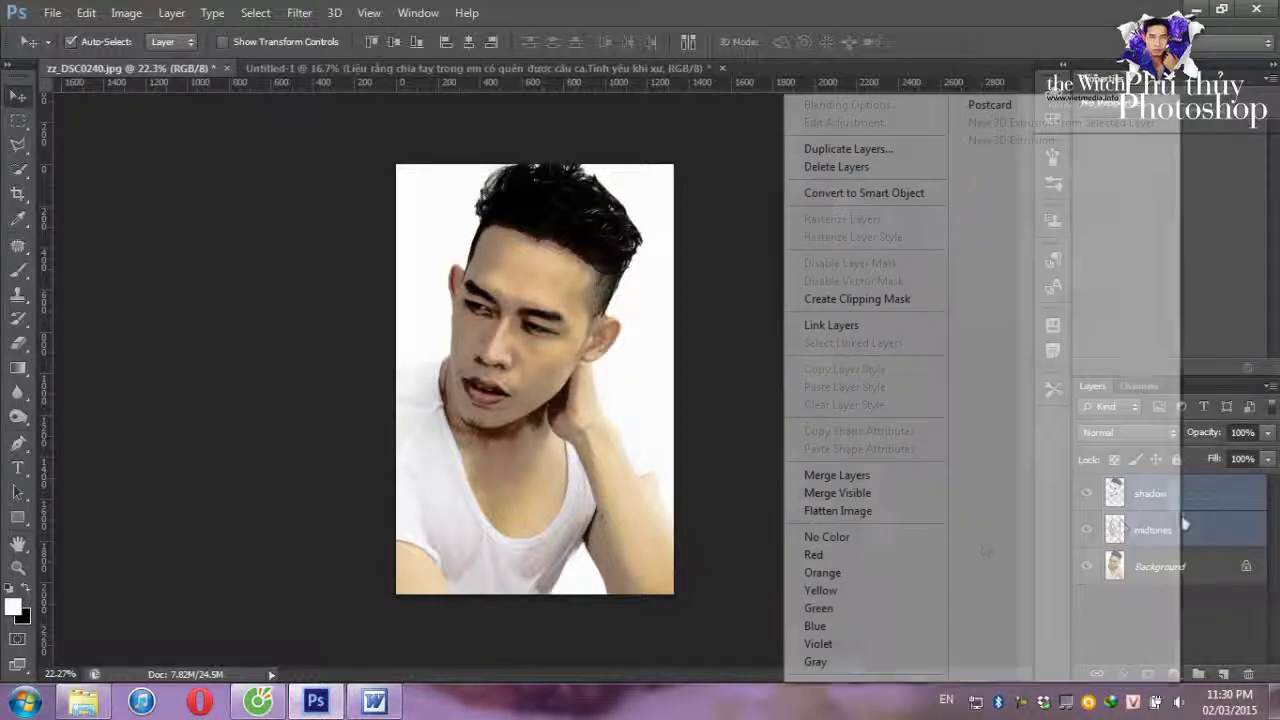
left_click(840, 479)
left_click(1087, 531)
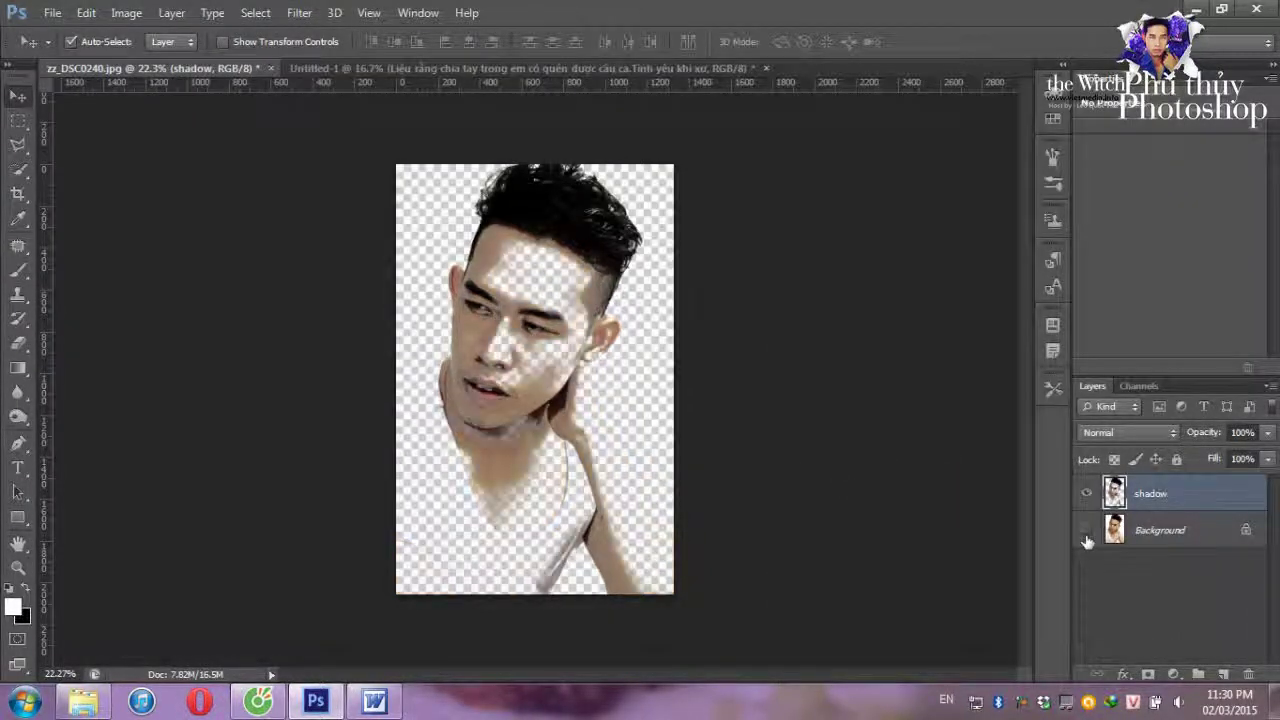
left_click(1087, 533)
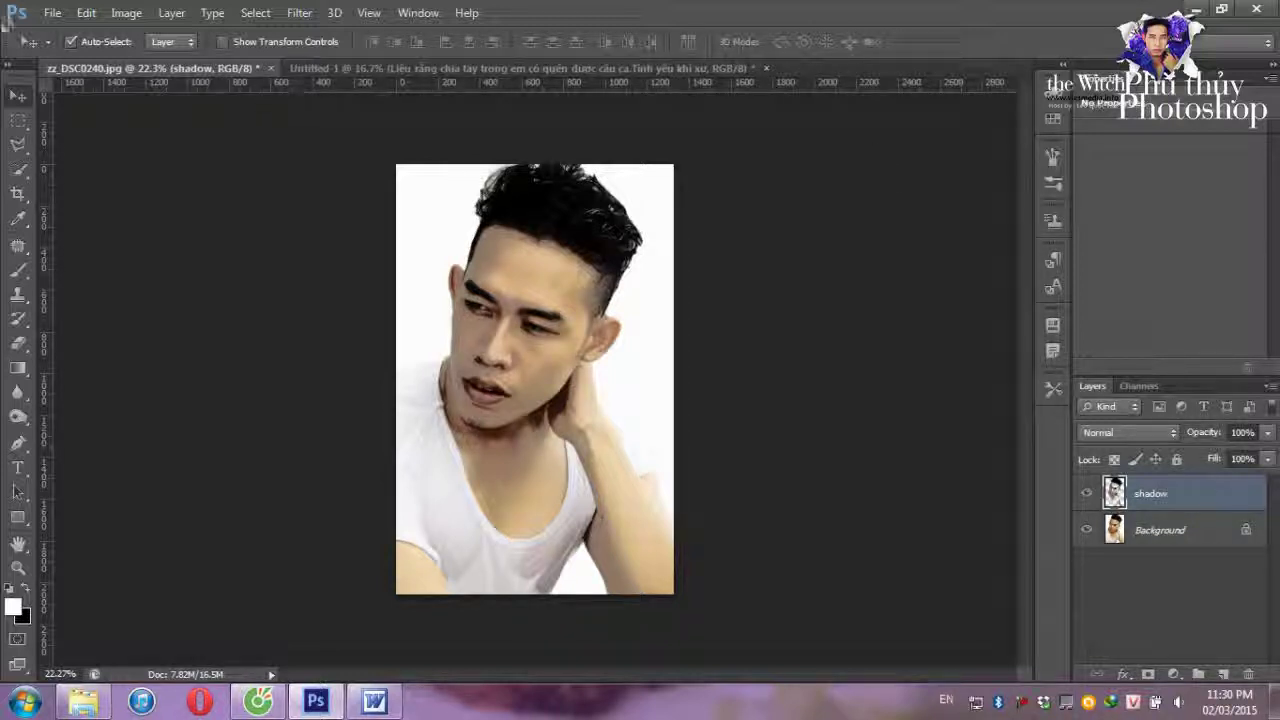
Create a new tall blank document, Untitled-2
left_click(52, 13)
left_click(55, 34)
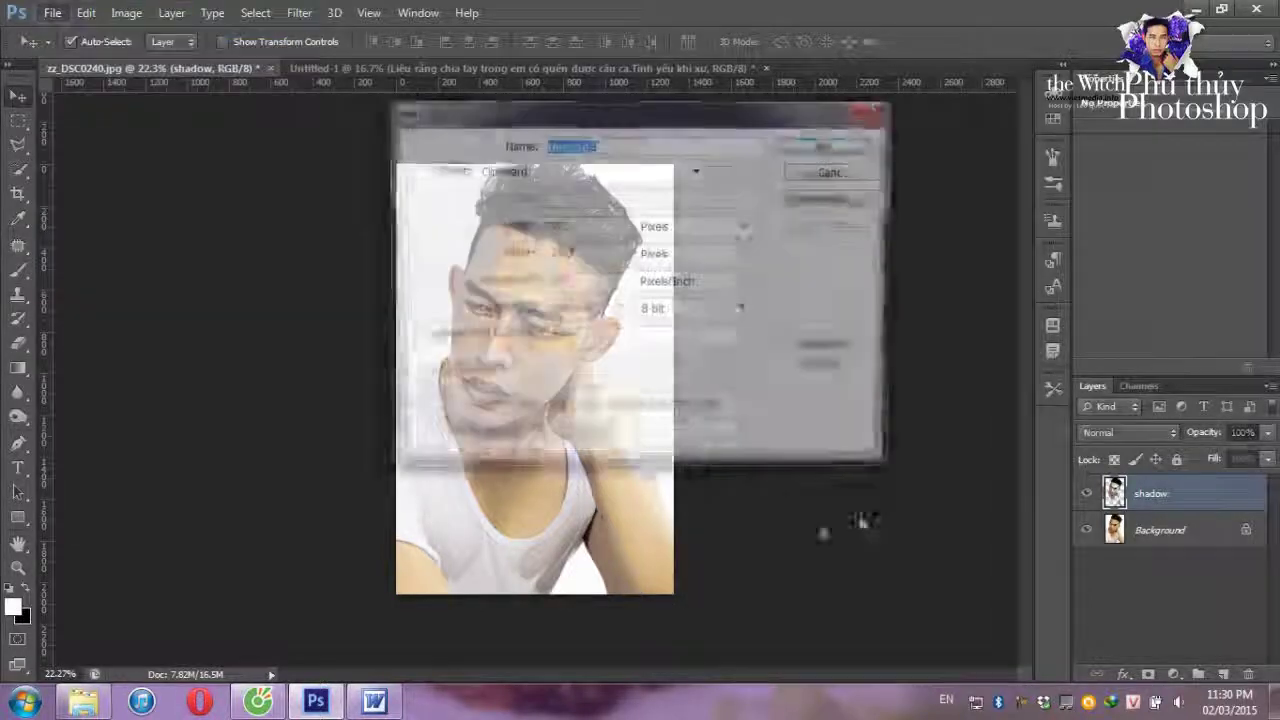
left_click(830, 144)
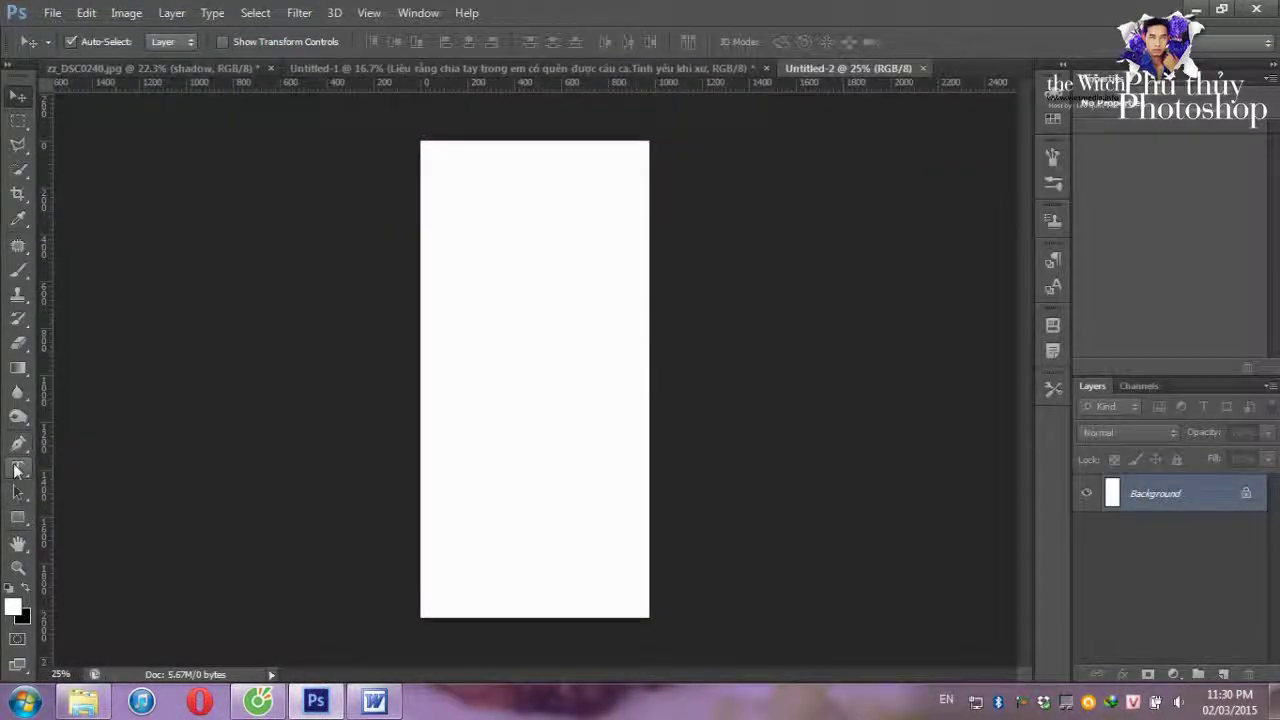
Draw a text box spanning the whole page and copy the lyrics from Word
left_click(15, 469)
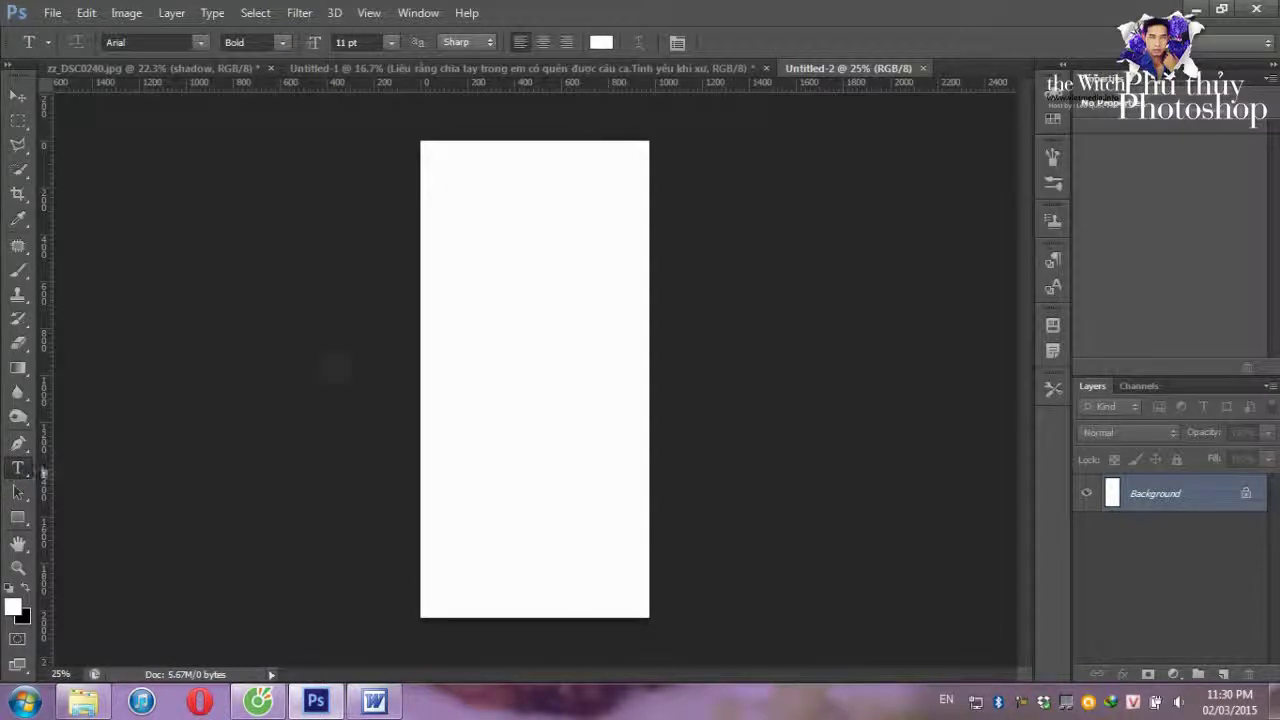
left_click_drag(430, 143, 650, 620)
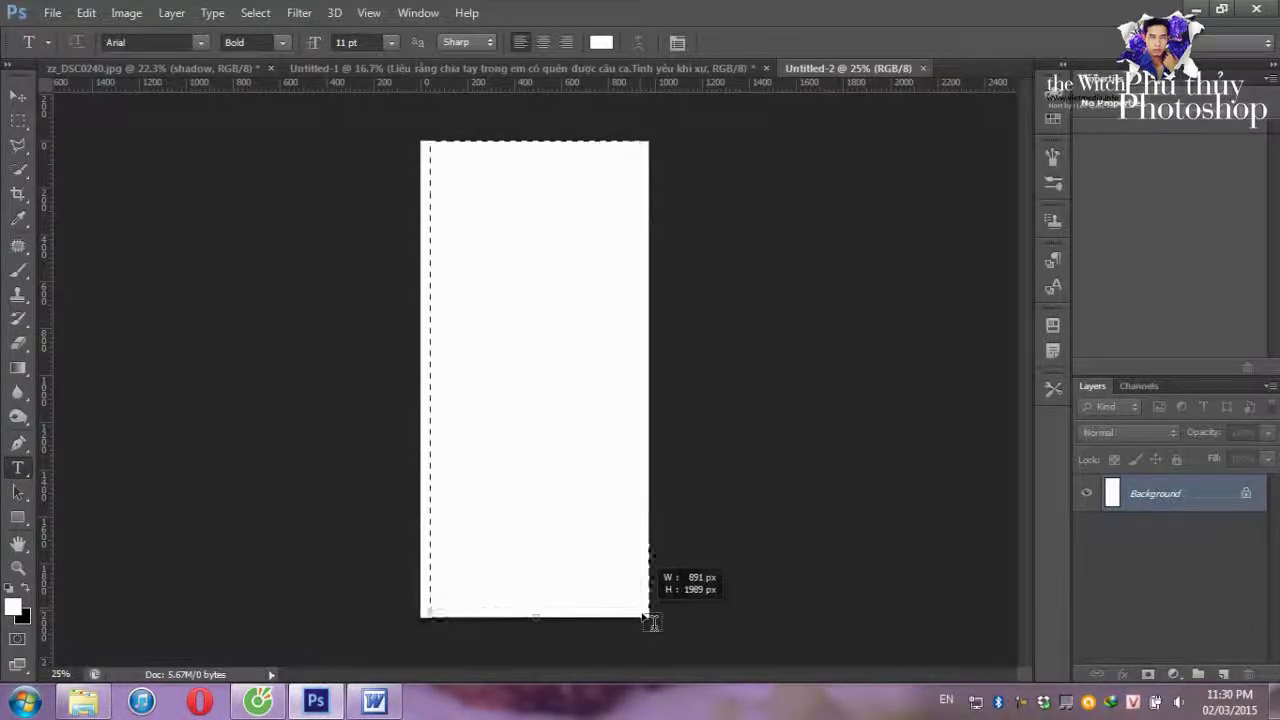
left_click(374, 701)
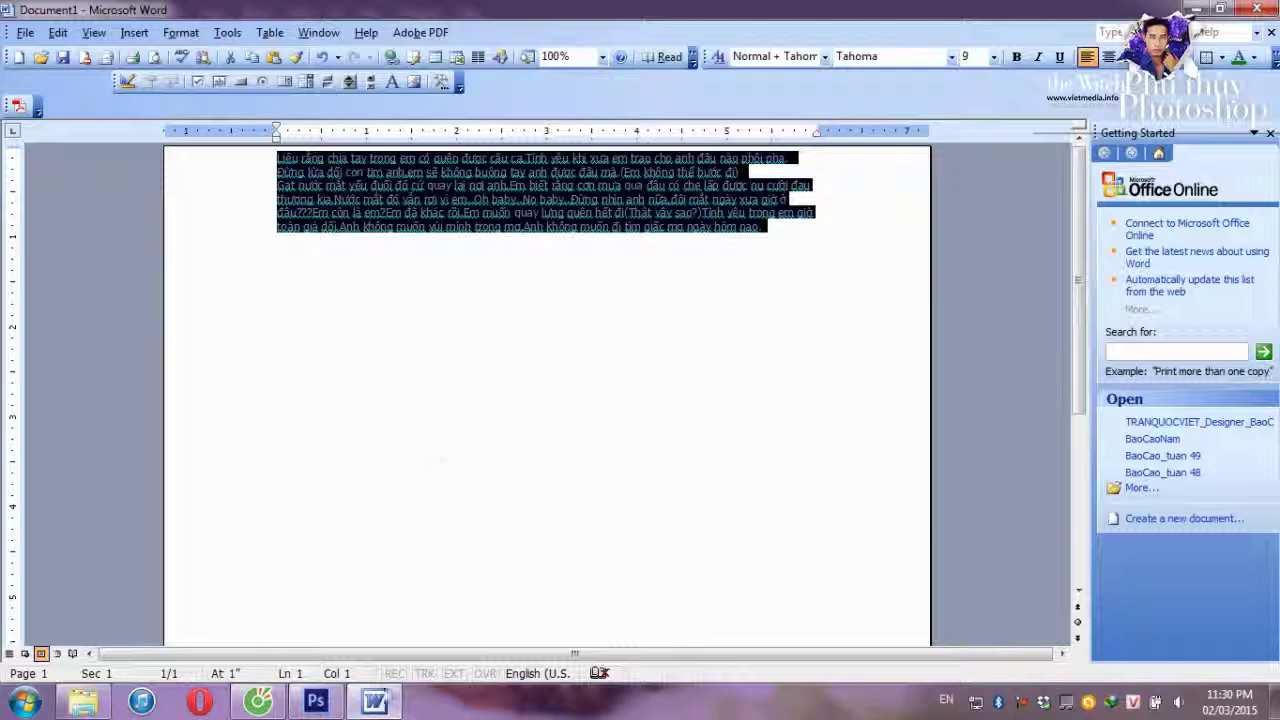
left_click(316, 701)
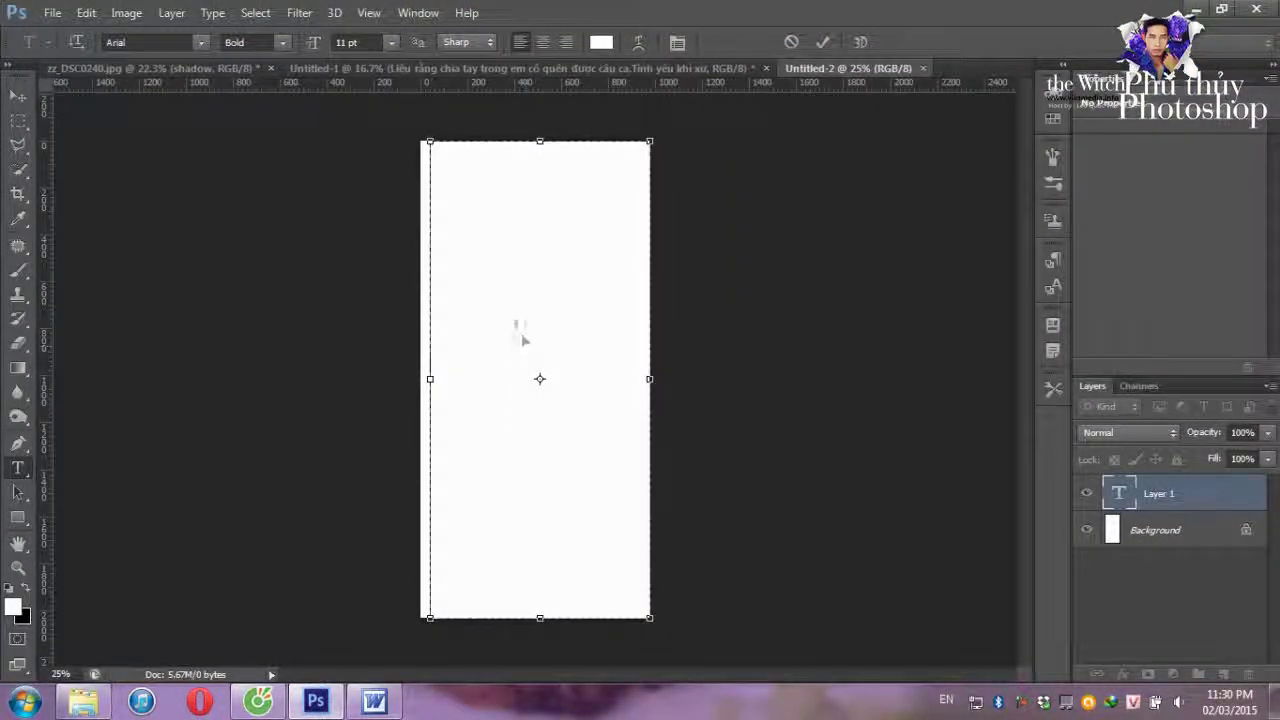
Paste the song lyrics into Untitled-2's text box as black text, then return to Untitled-1
left_click(12, 588)
key("ctrl+a")
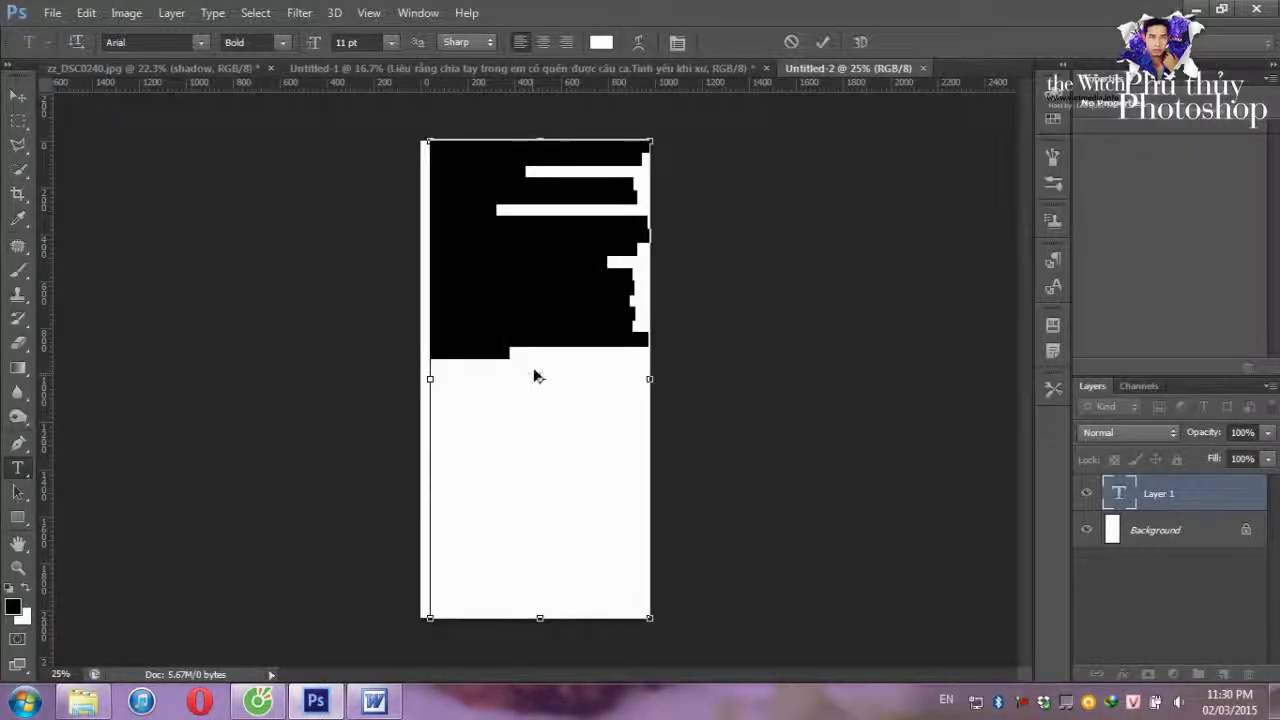
key("BackSpace")
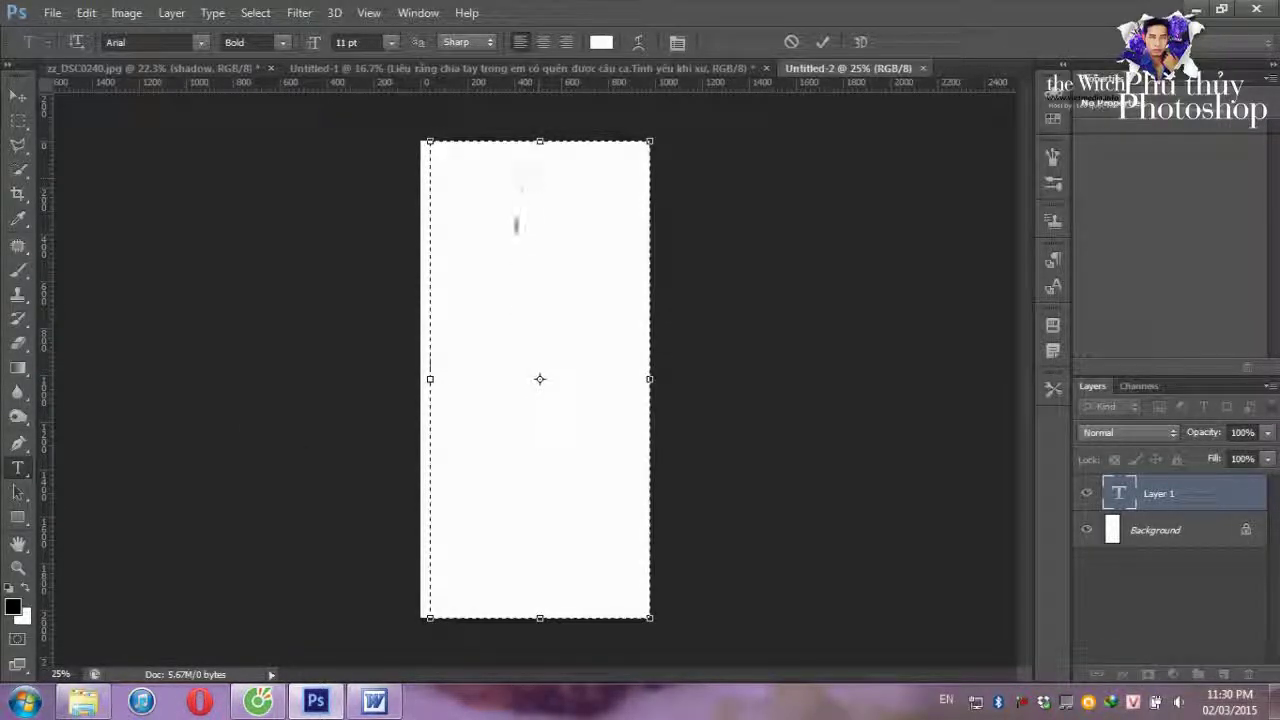
key("ctrl+z")
left_click(26, 588)
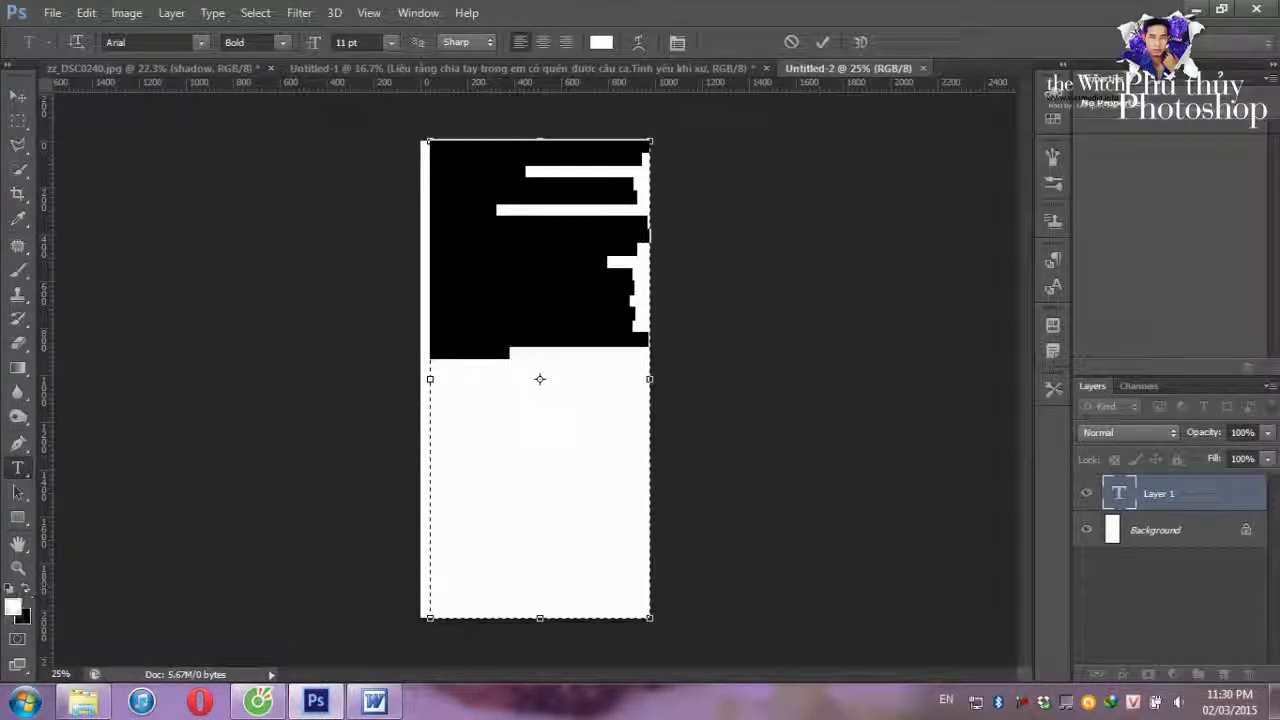
left_click(26, 588)
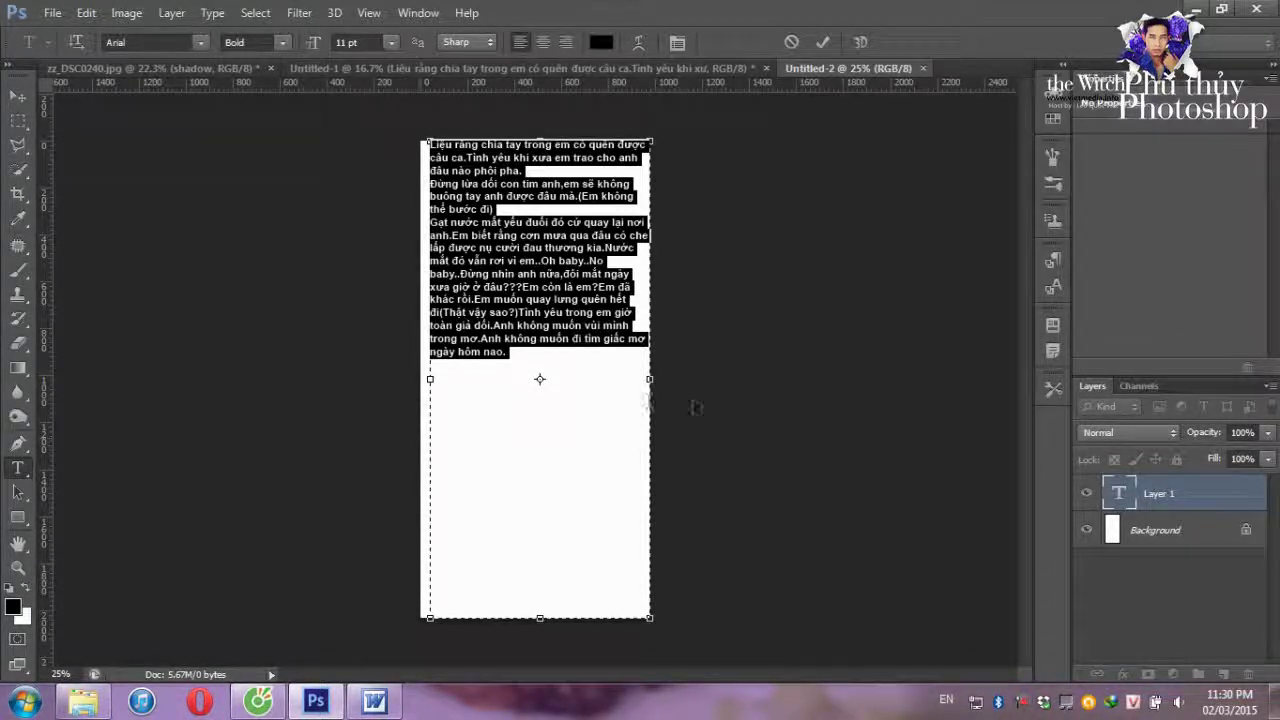
left_click(620, 412)
left_click(498, 70)
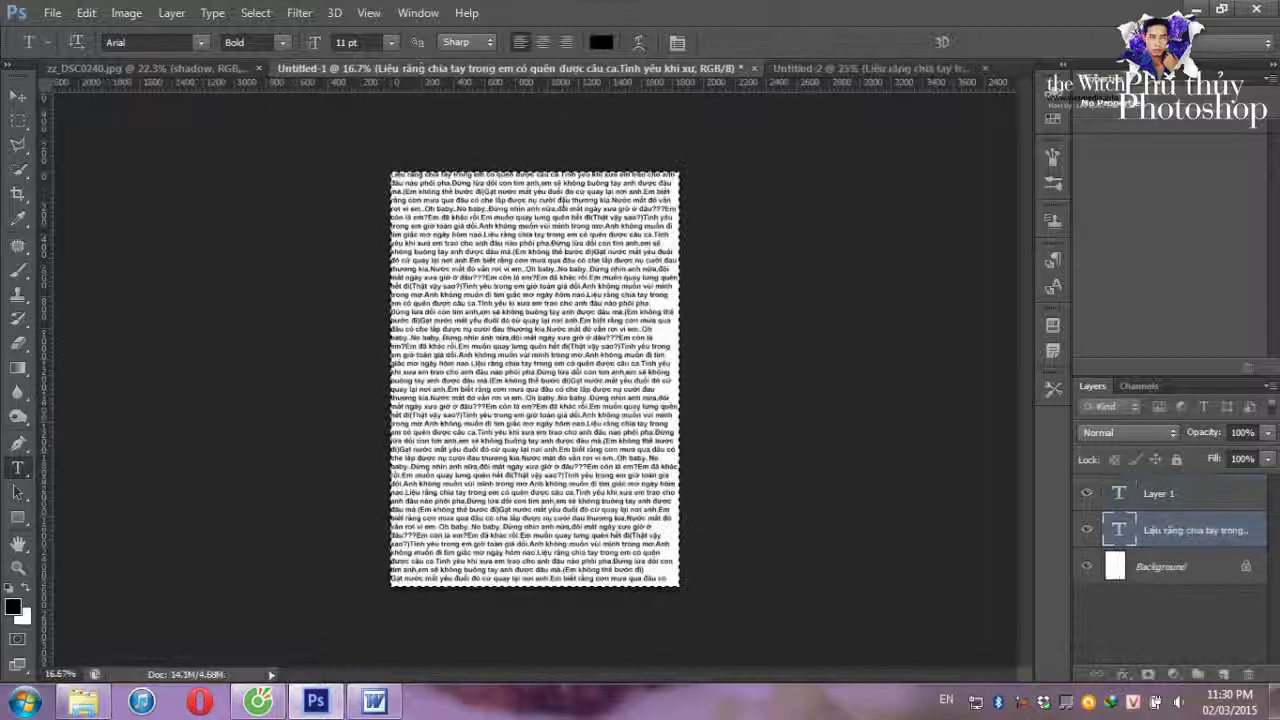
Pick the Rectangular Marquee and start a brush preset, cancelling the misspelled name 'texxtt'
left_click(18, 97)
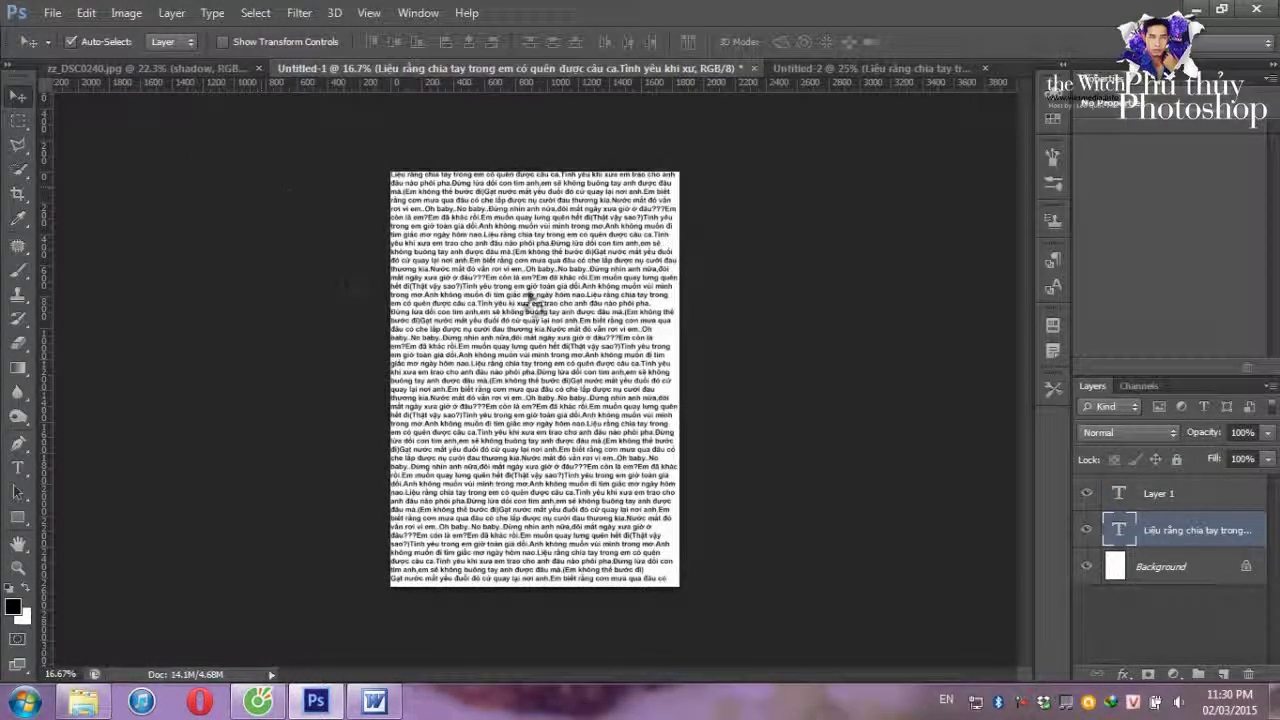
left_click(18, 120)
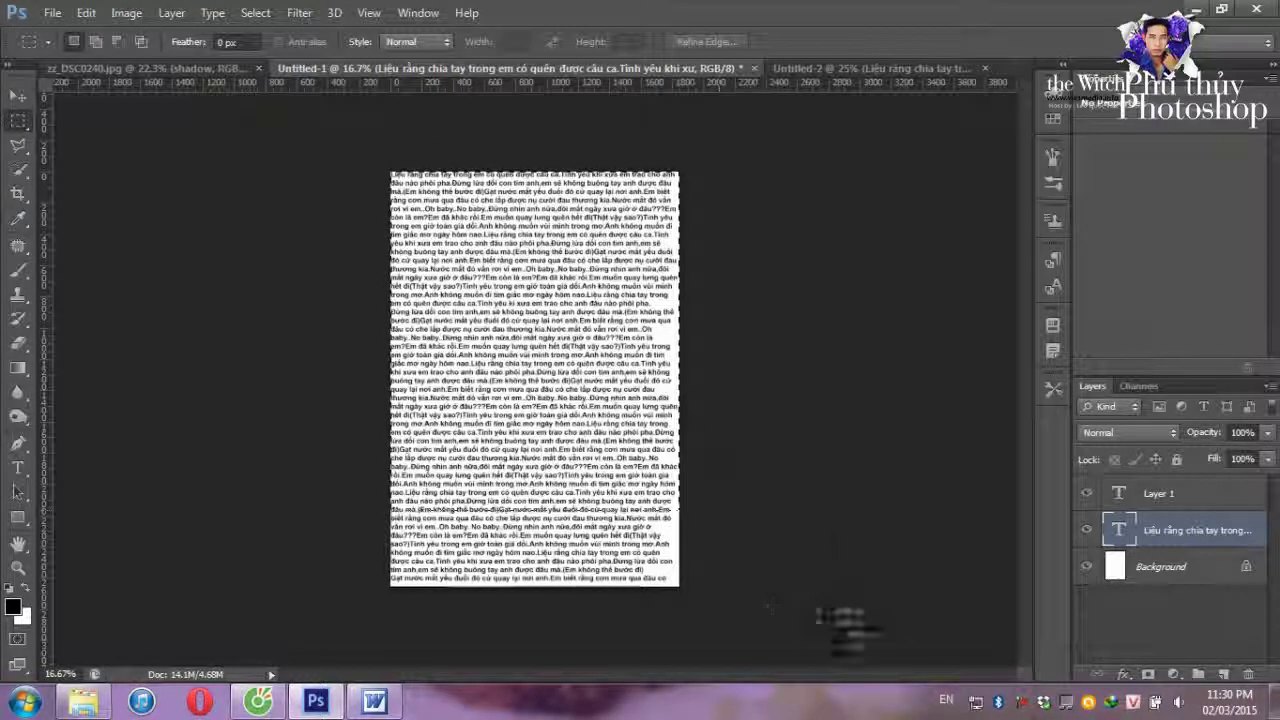
left_click(85, 13)
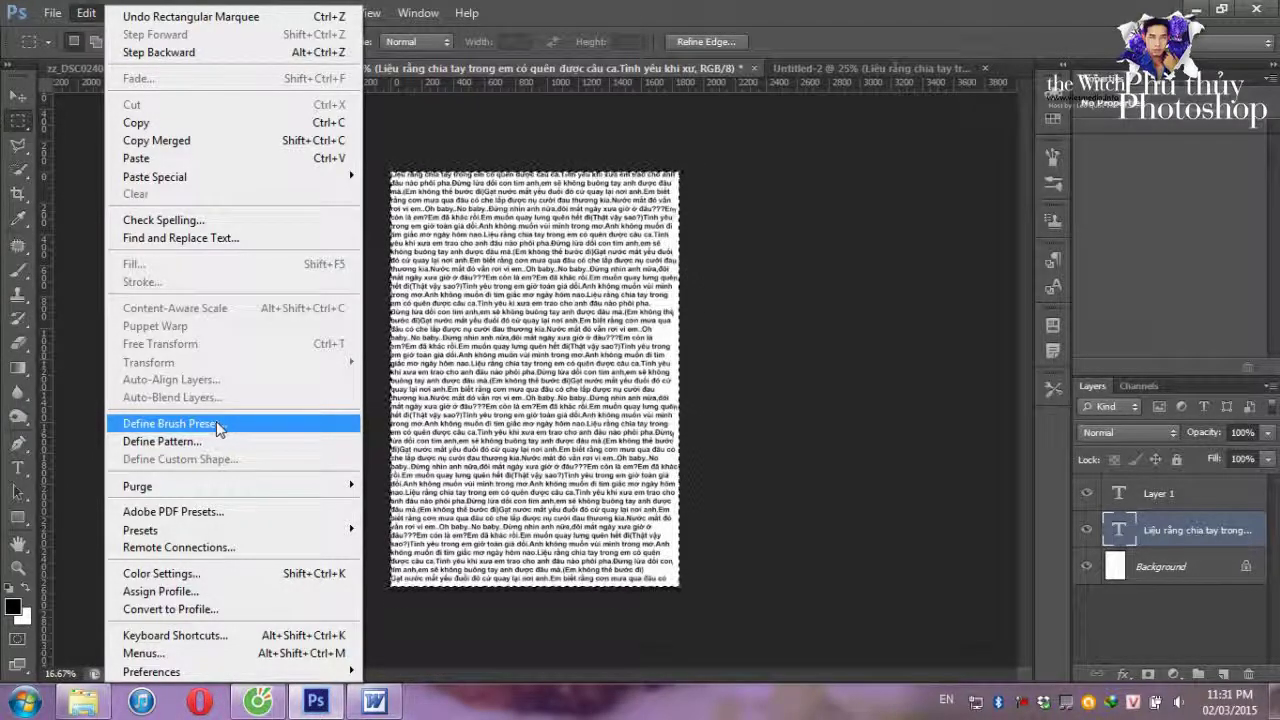
left_click(218, 425)
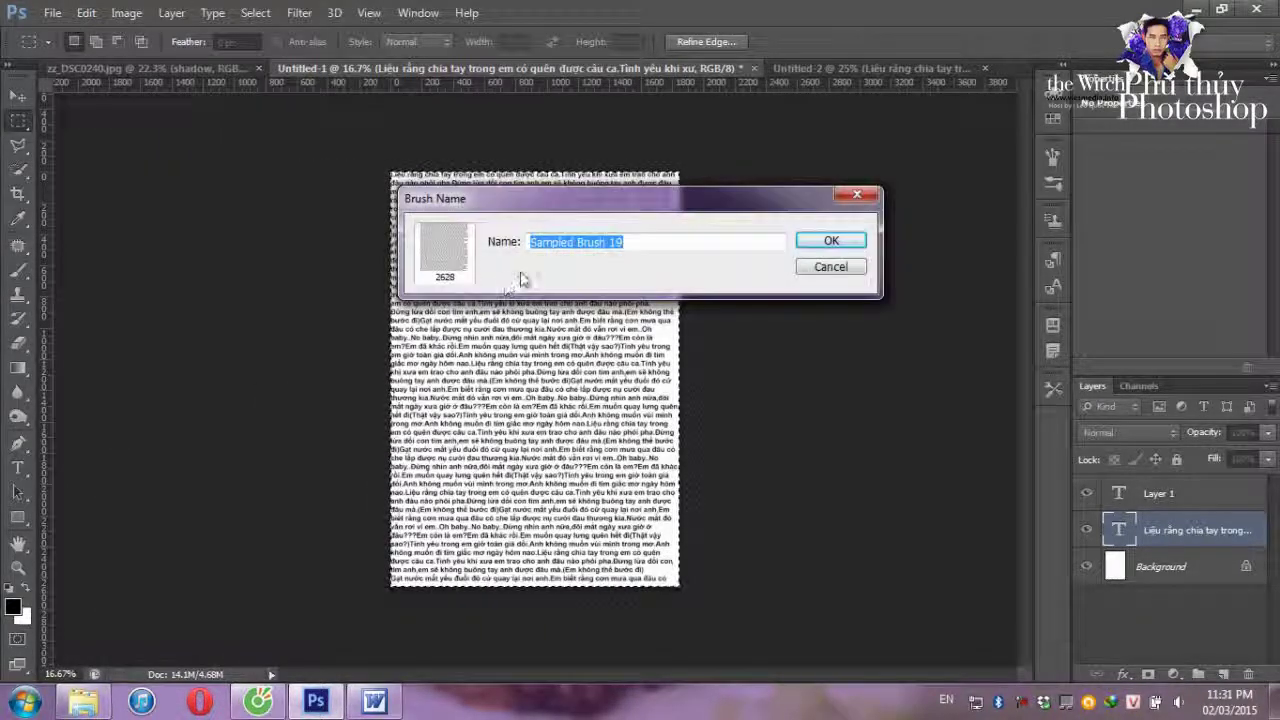
type("texxtt")
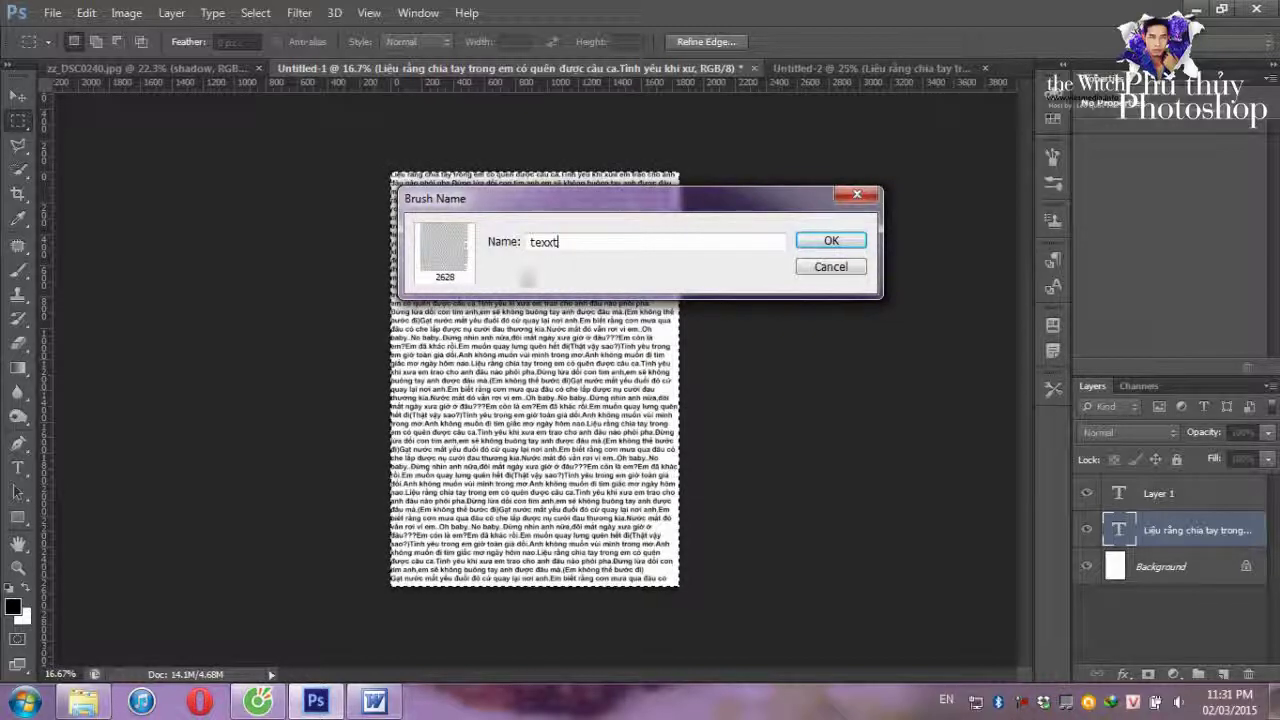
left_click(831, 241)
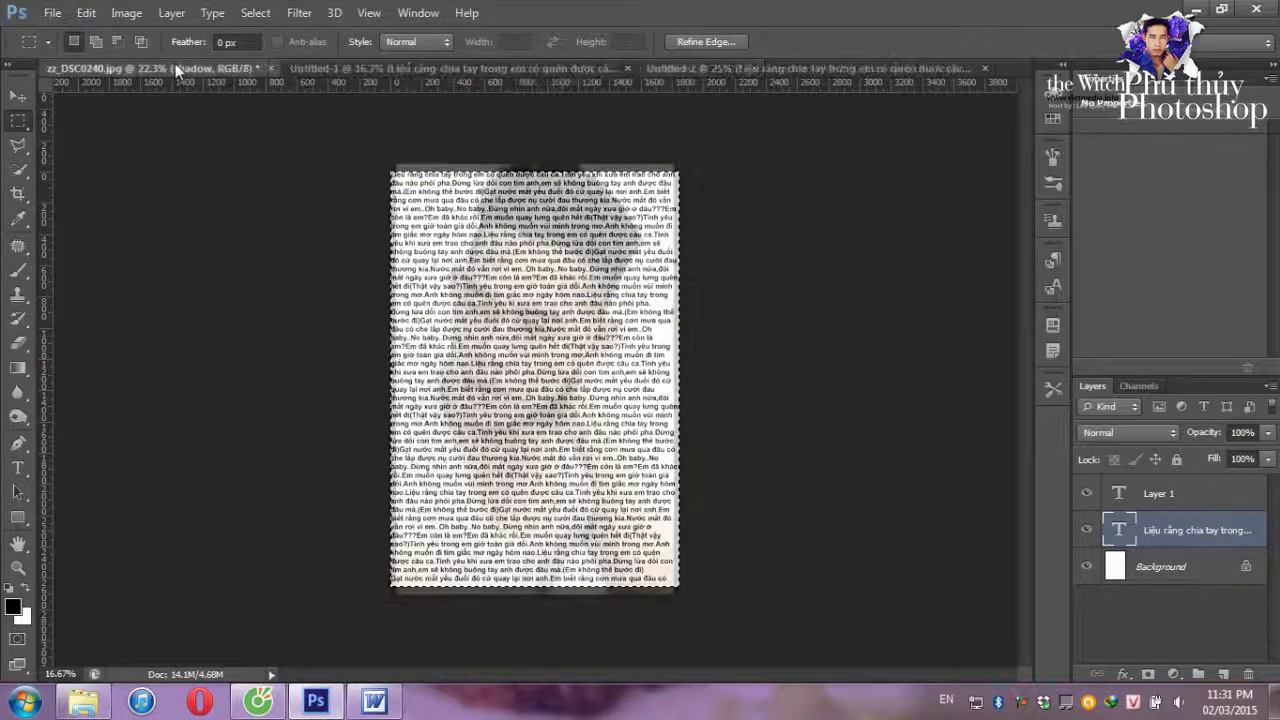
Define the lyrics page as a brush preset named 'text' and close Untitled-1
left_click(400, 68)
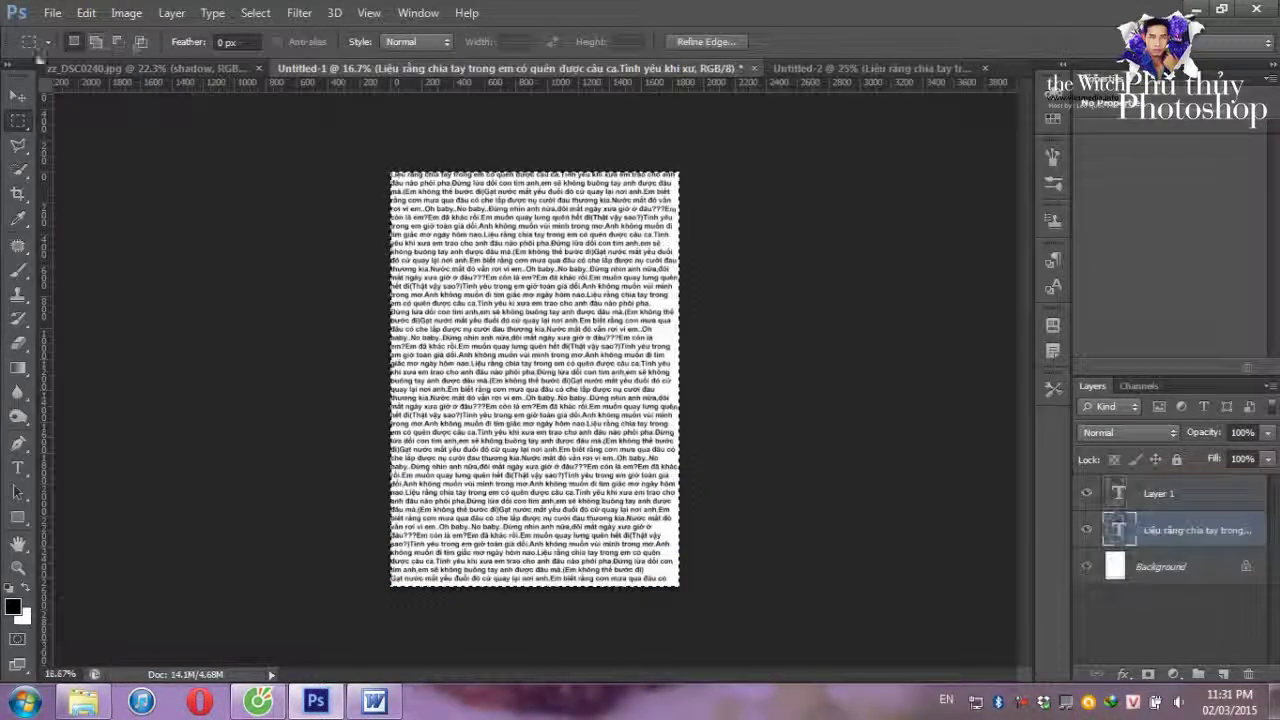
left_click(86, 12)
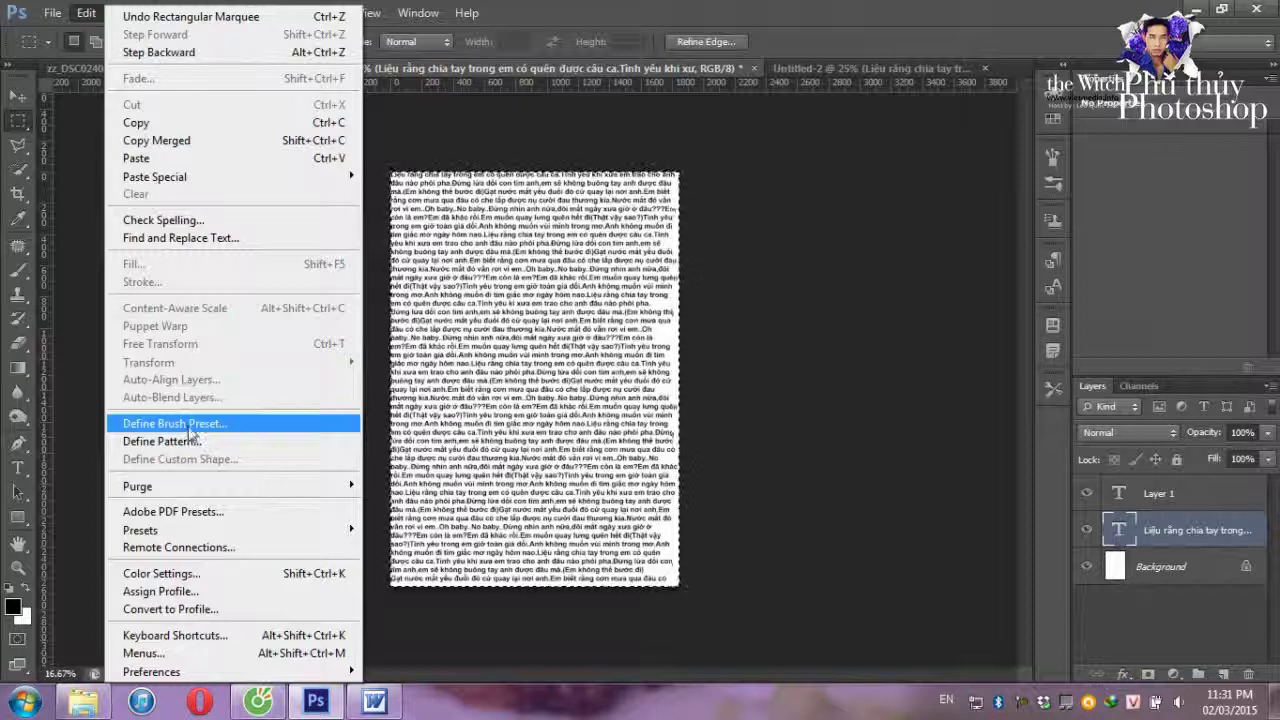
left_click(189, 428)
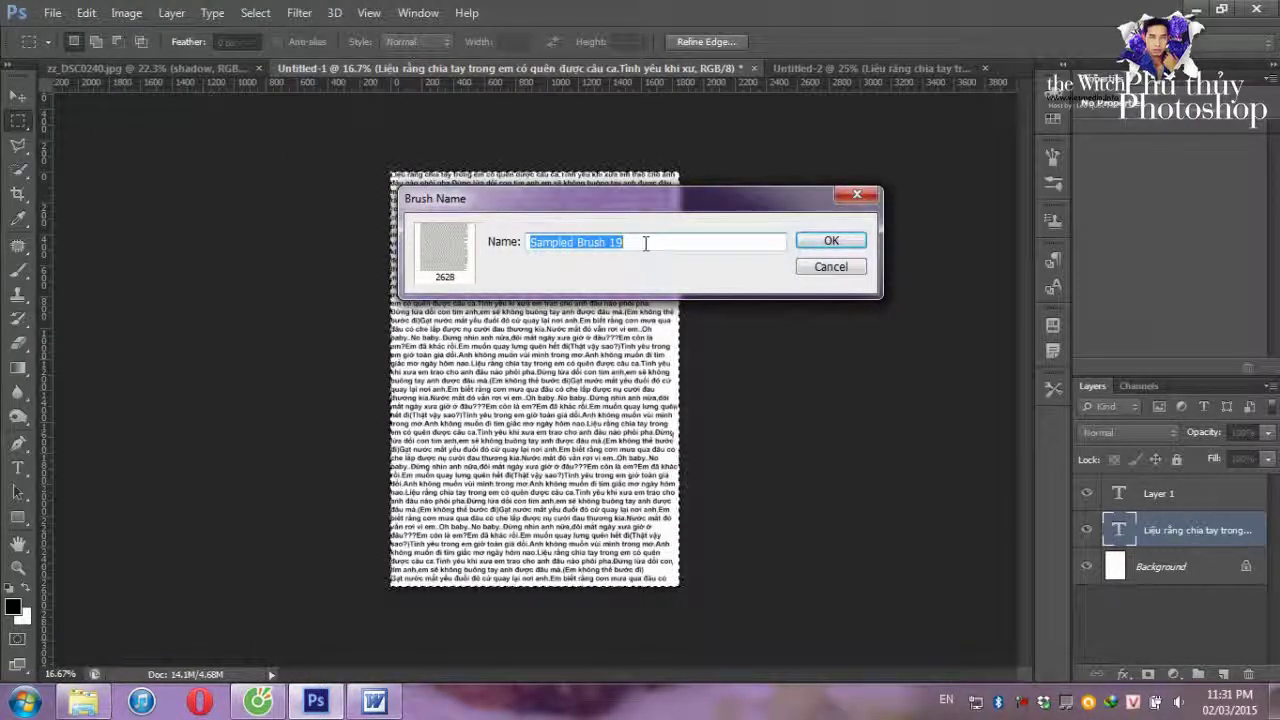
type("text")
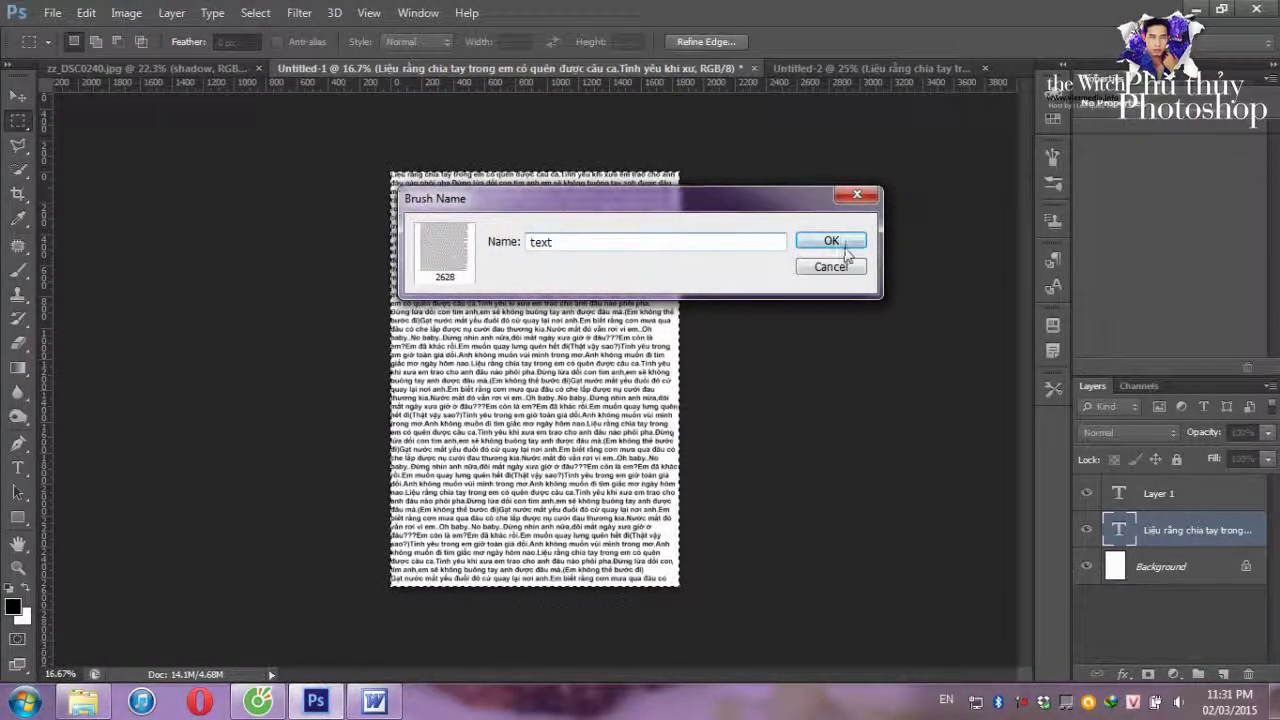
left_click(831, 243)
left_click(761, 68)
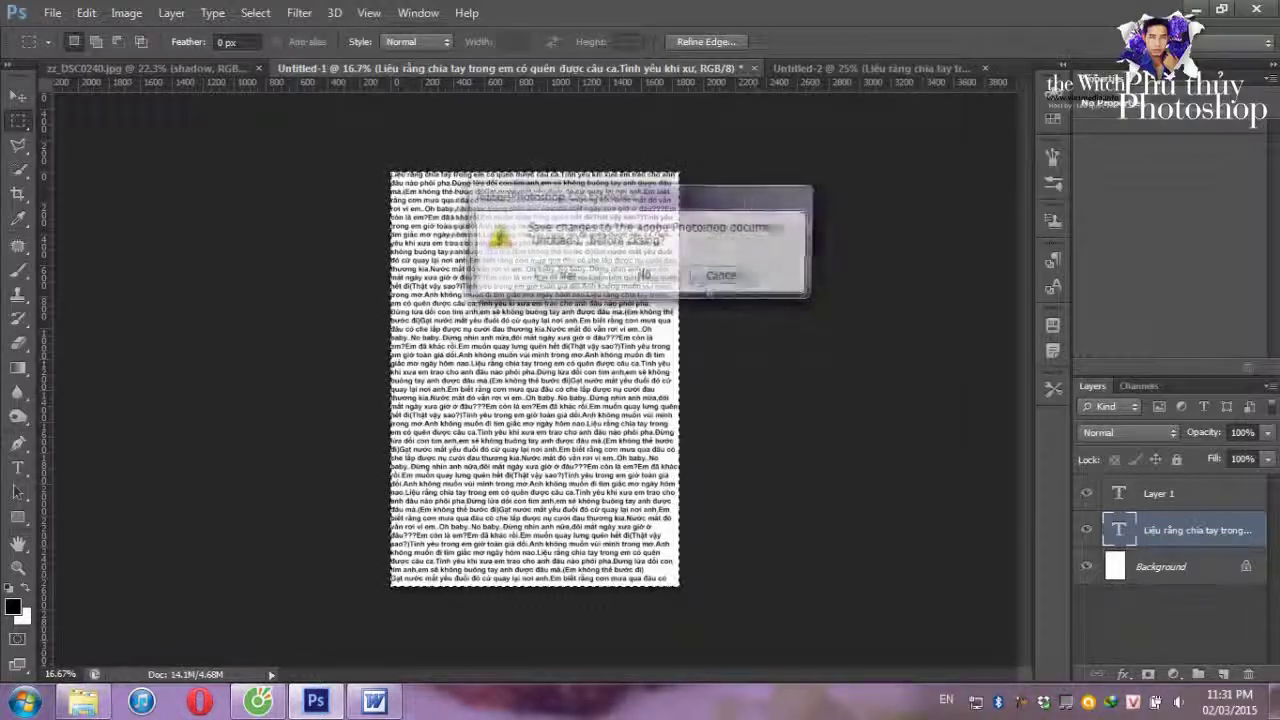
Close Untitled-1 and Untitled-2 without saving
left_click(660, 278)
left_click(757, 69)
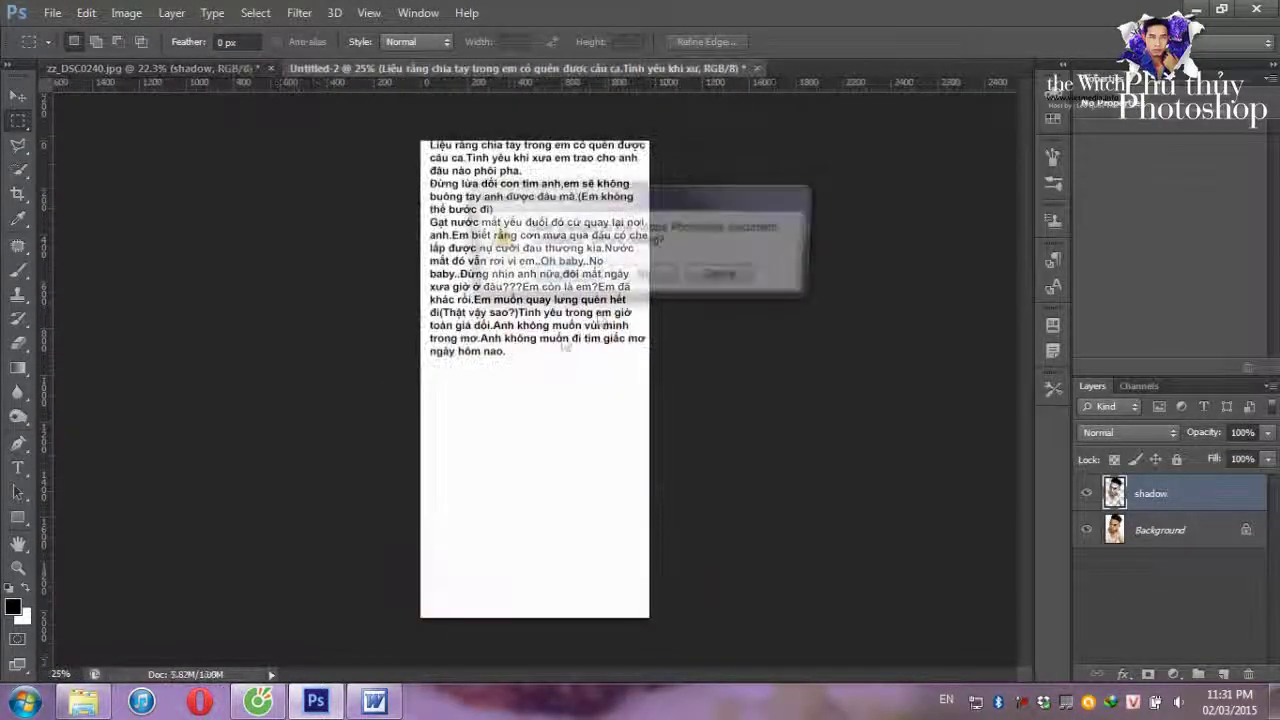
left_click(645, 275)
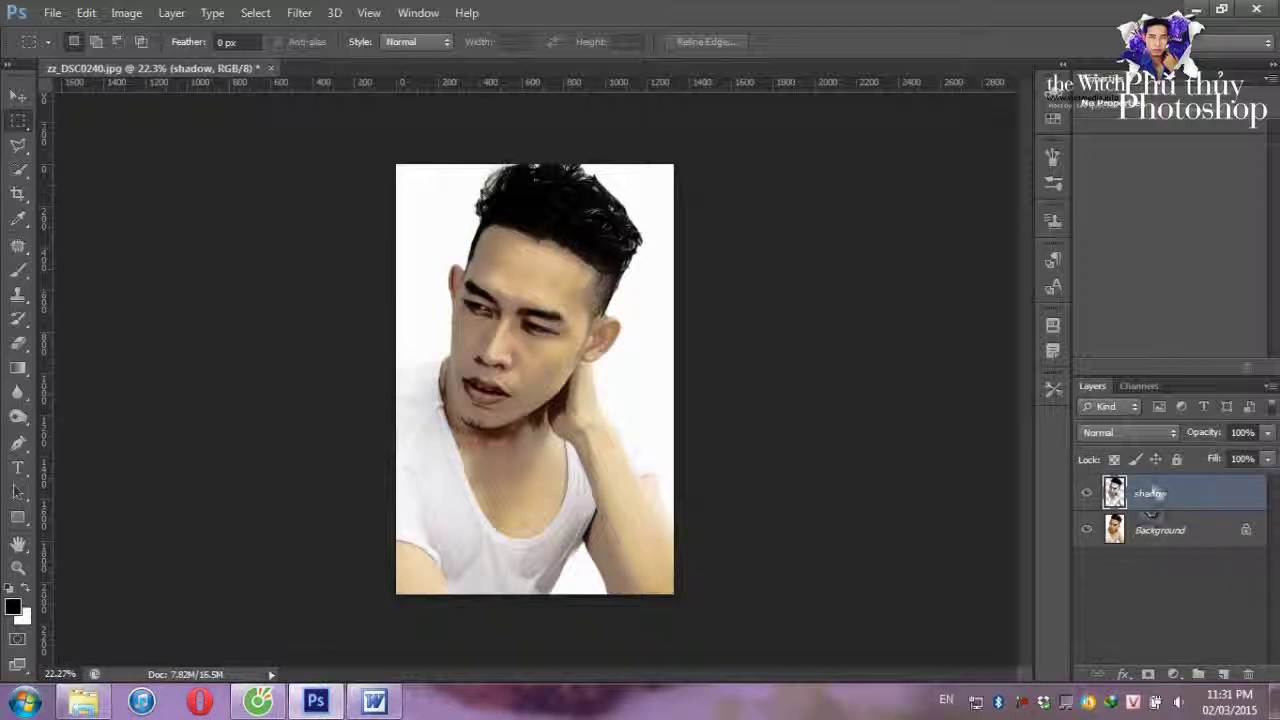
Add two new layers above shadow, fill Layer 1 with white, and select Layer 2
left_click(1224, 676)
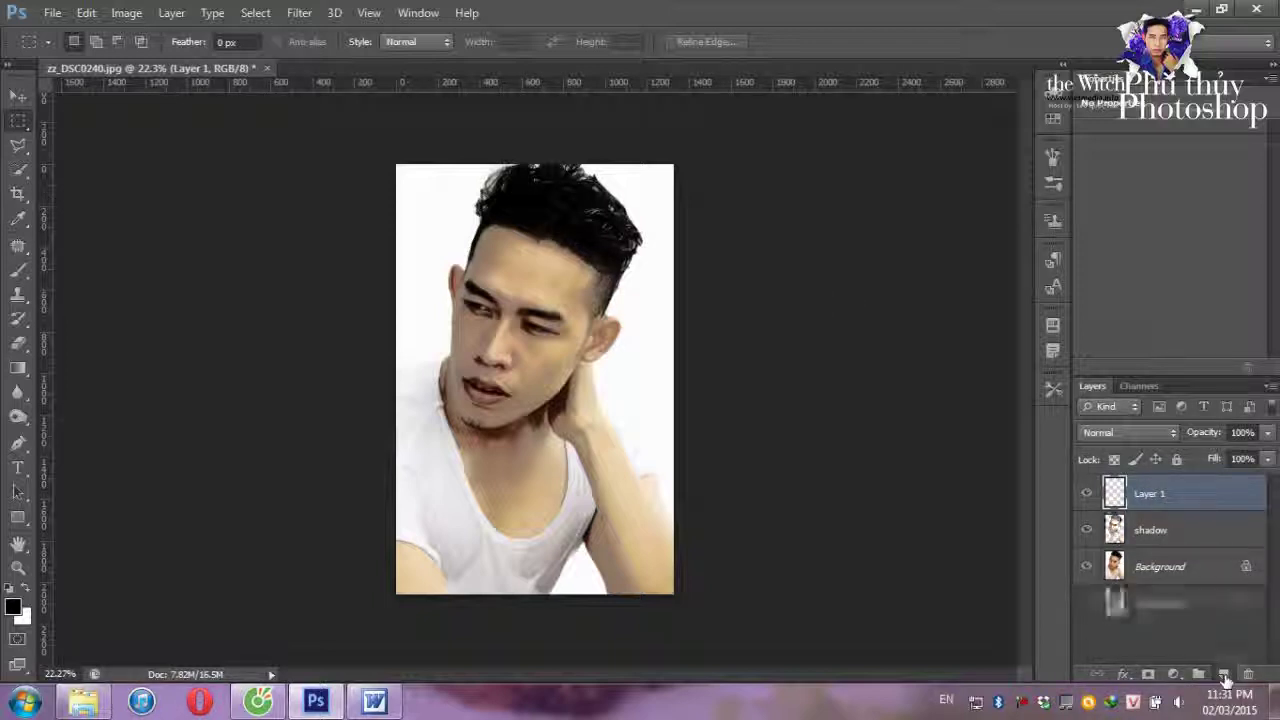
left_click(1223, 674)
left_click(1148, 530)
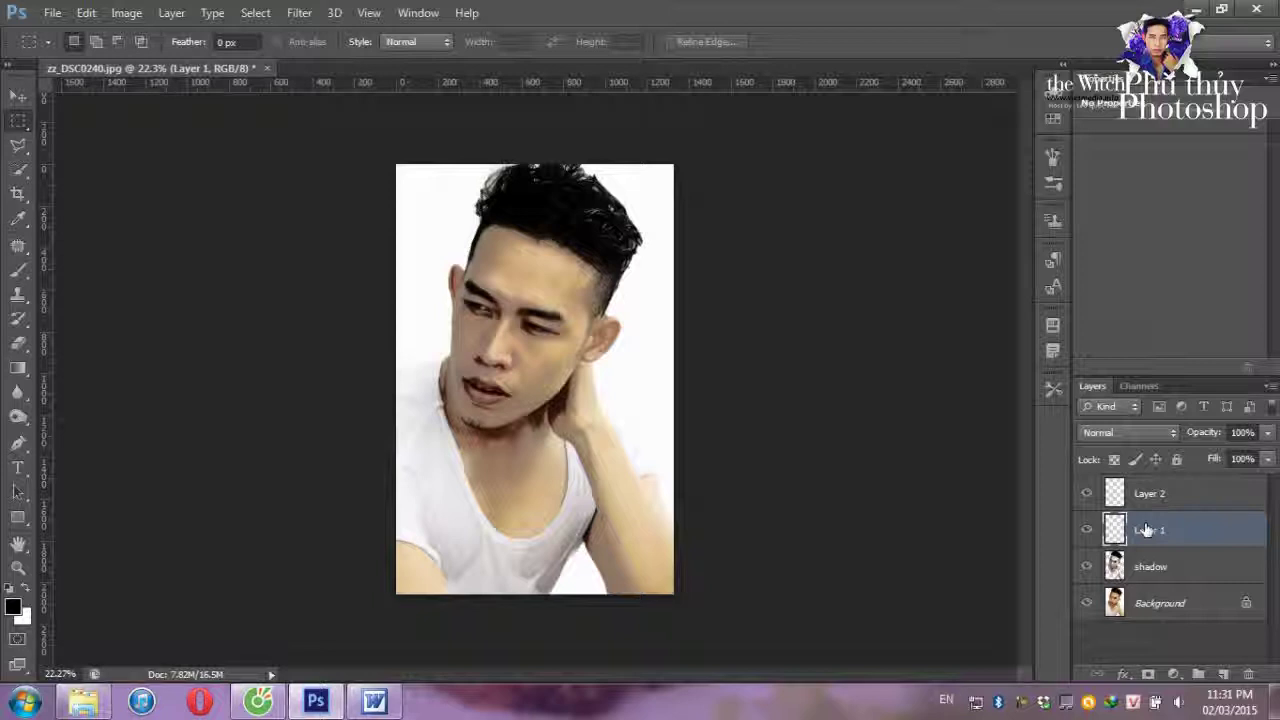
key("ctrl+a")
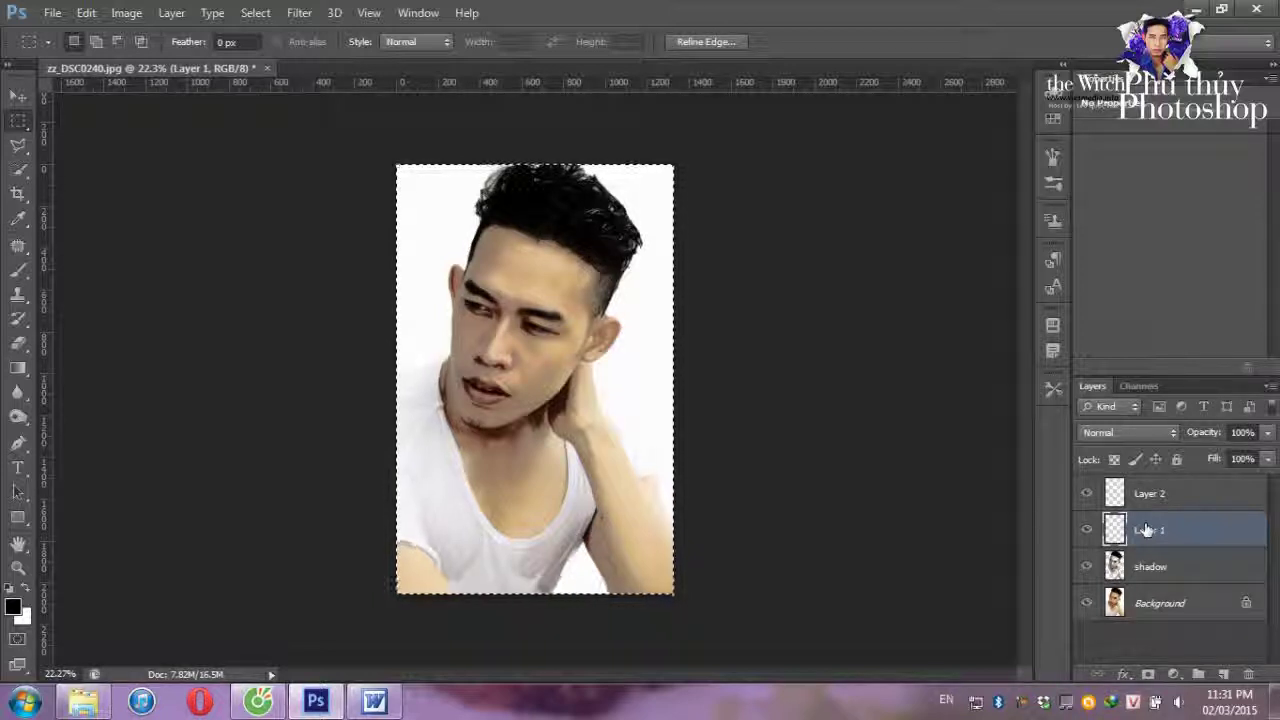
key("alt+BackSpace")
key("ctrl+BackSpace")
key("ctrl+d")
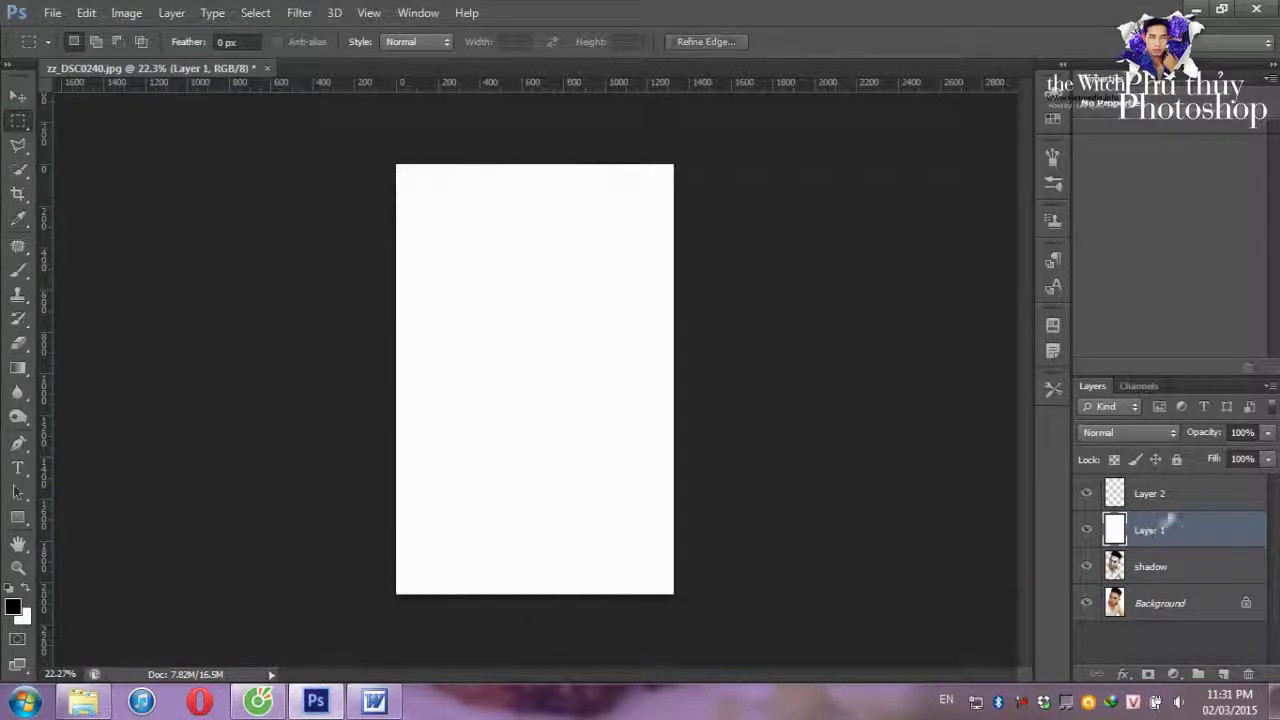
left_click(1118, 493)
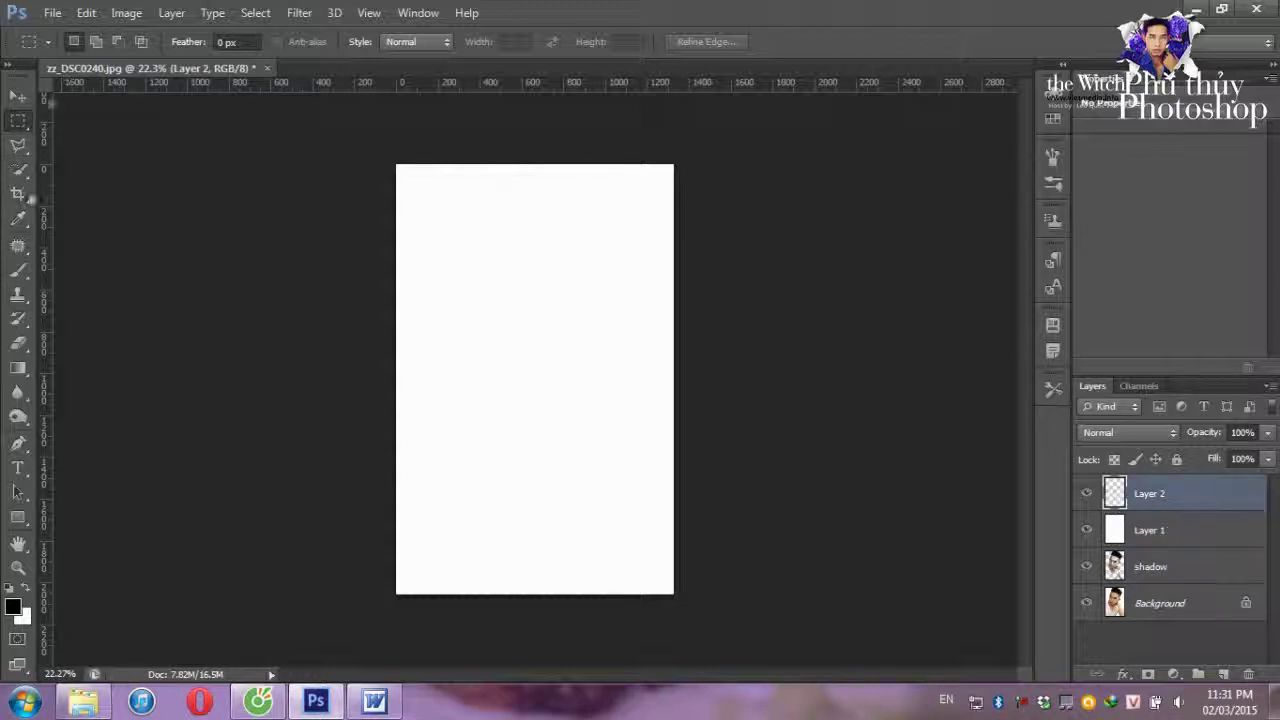
Choose the Brush tool with the 2628 text brush preset resized to 2216 px
left_click(20, 272)
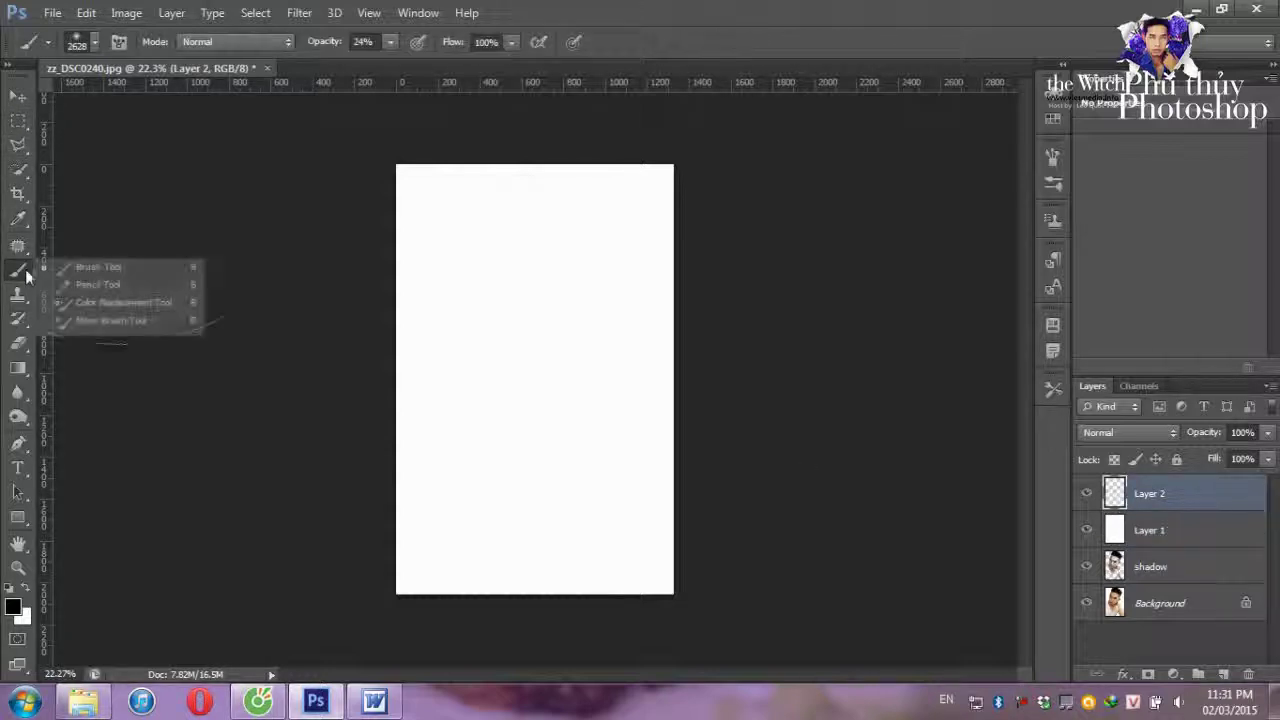
left_click(97, 42)
left_click_drag(212, 200, 212, 274)
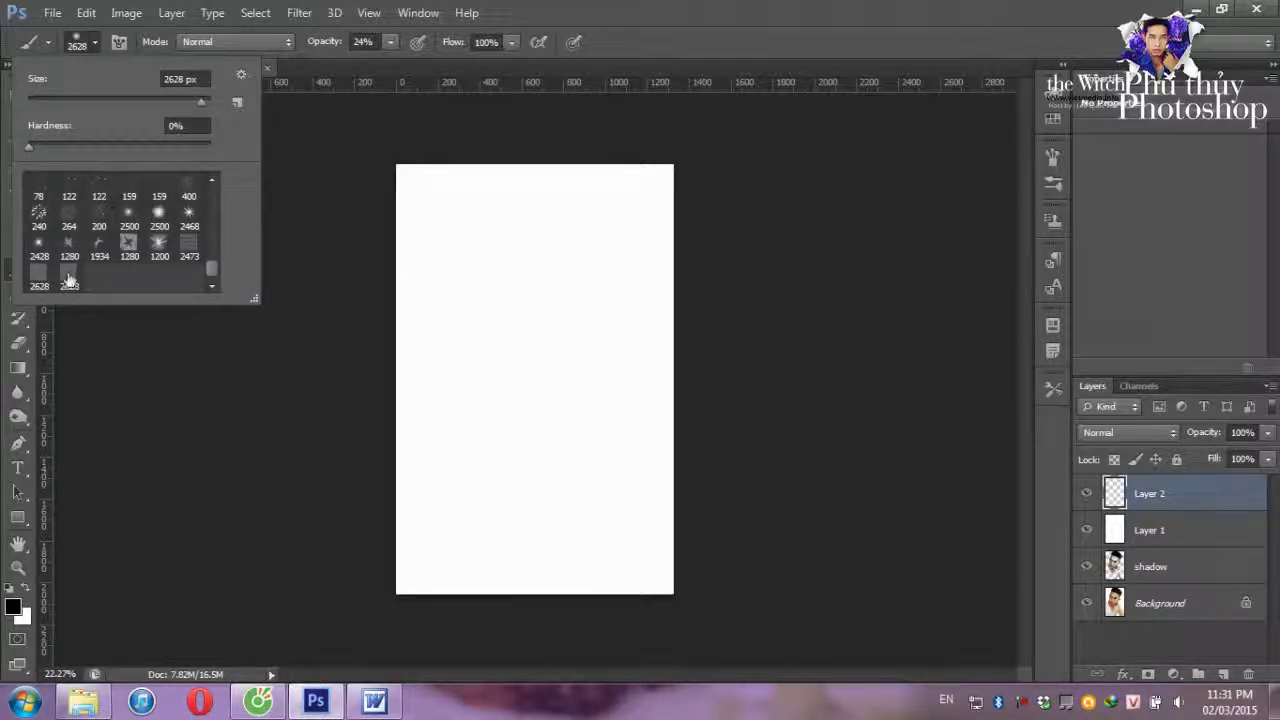
left_click(68, 280)
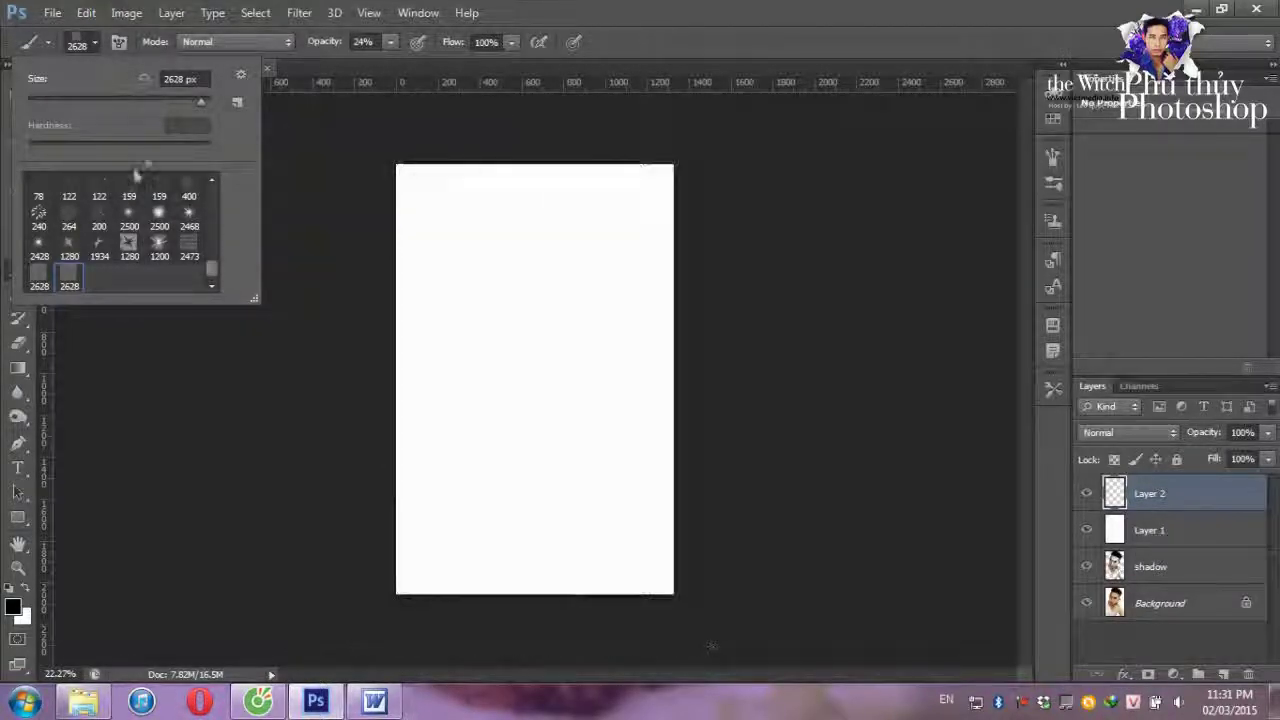
left_click(181, 100)
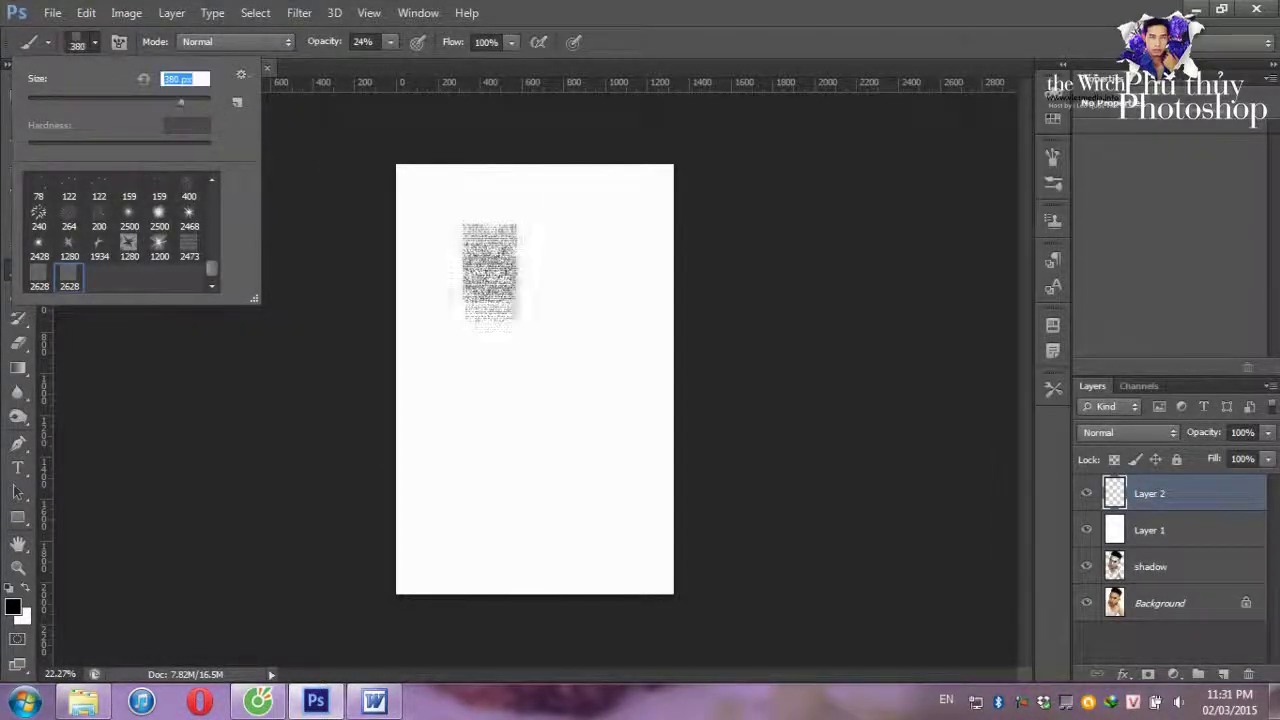
left_click(198, 100)
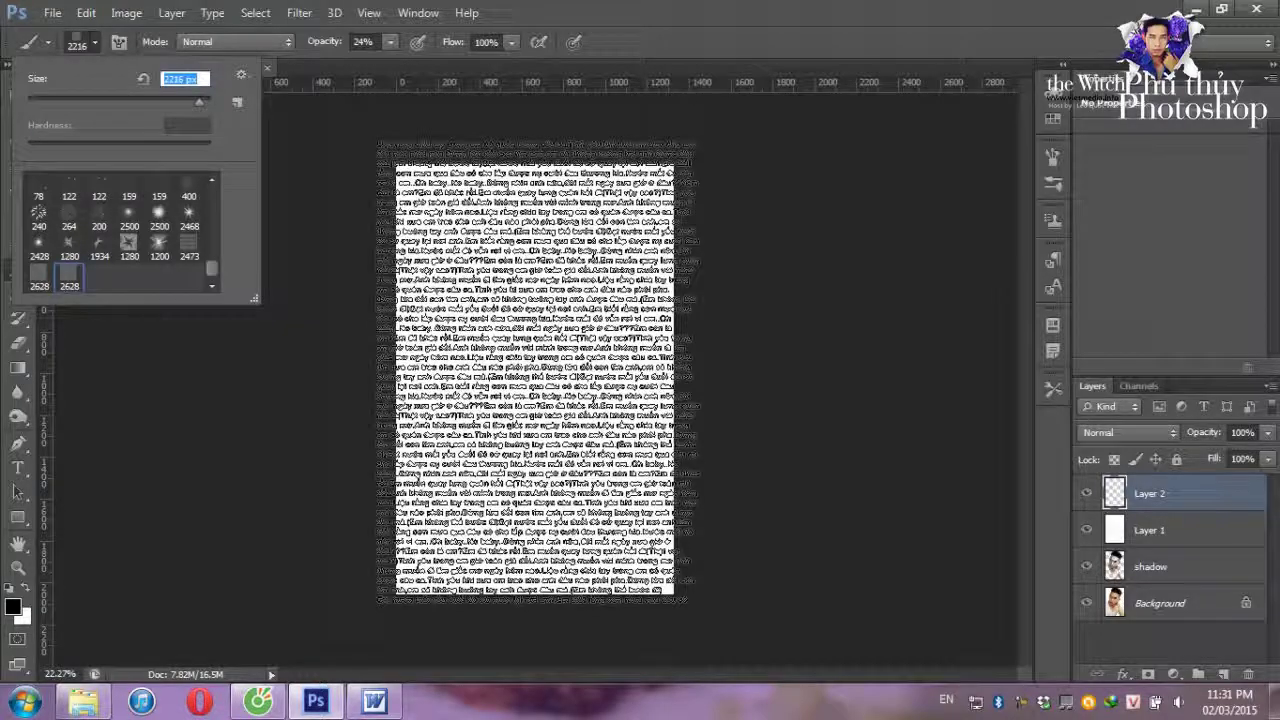
Stamp solid black lyrics across Layer 2 at 100% brush opacity
left_click(538, 372)
left_click(538, 375)
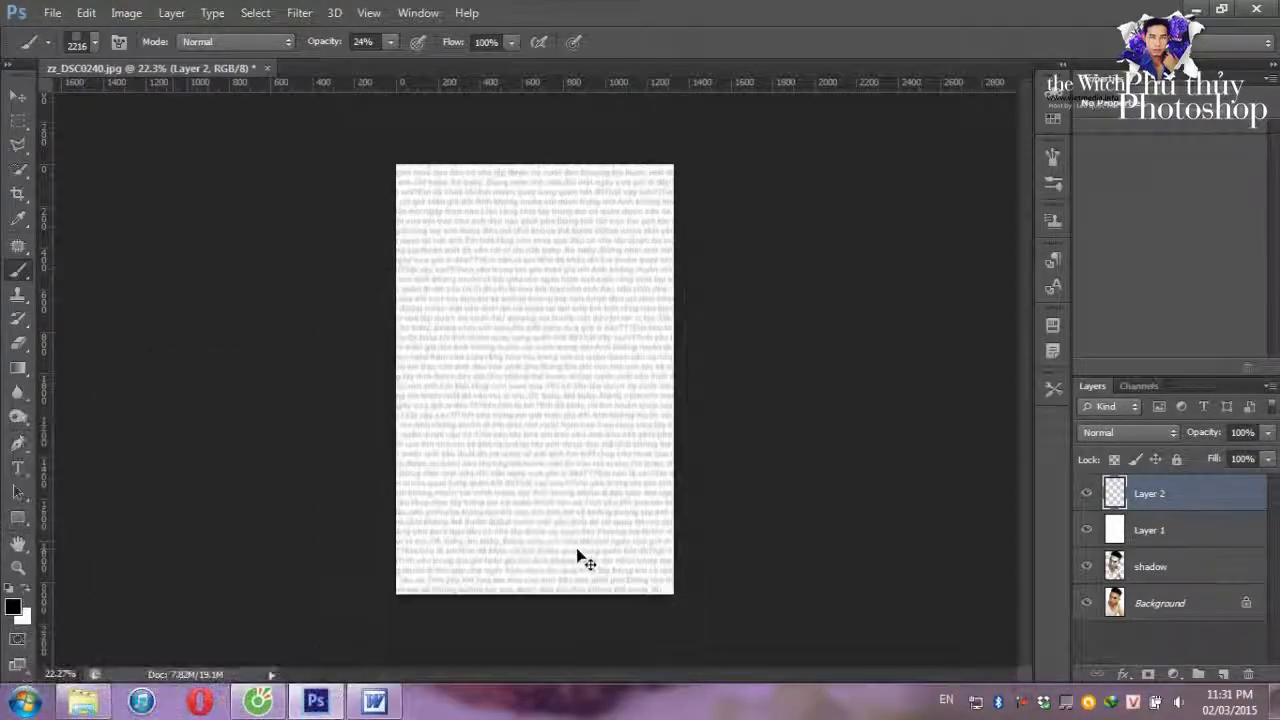
key("ctrl+z")
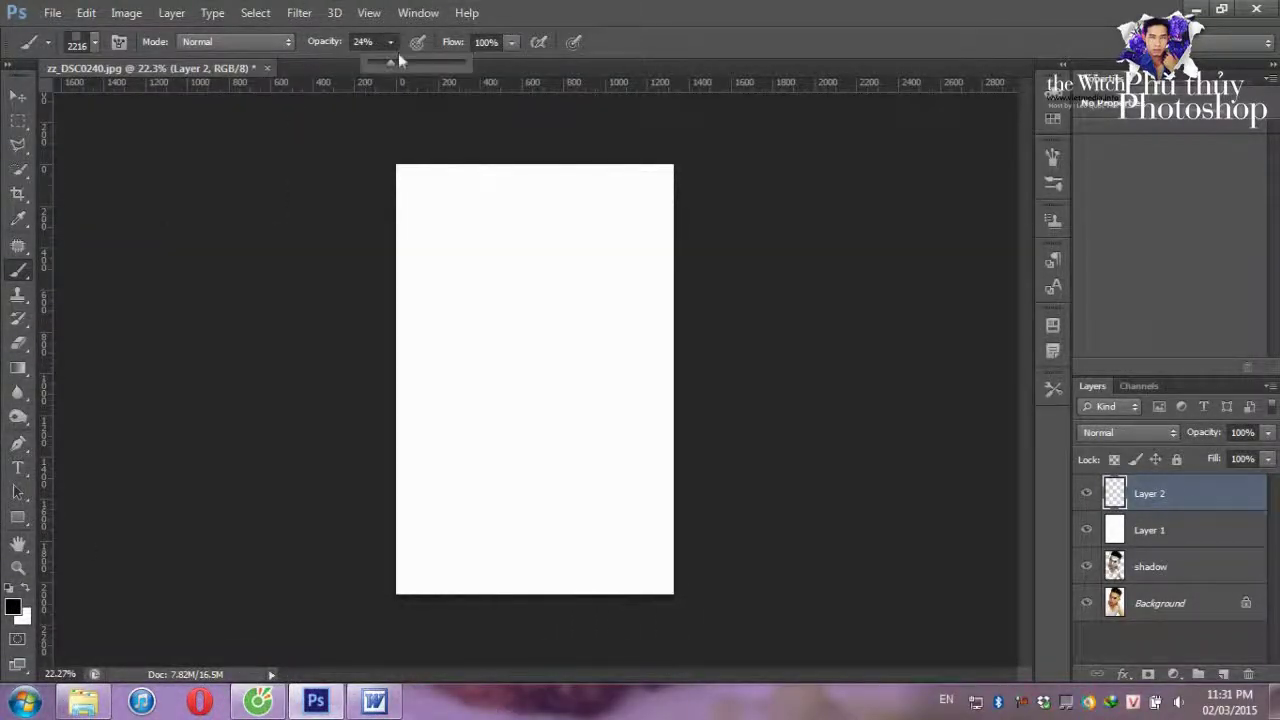
left_click_drag(422, 64, 470, 64)
left_click(537, 370)
left_click(537, 370)
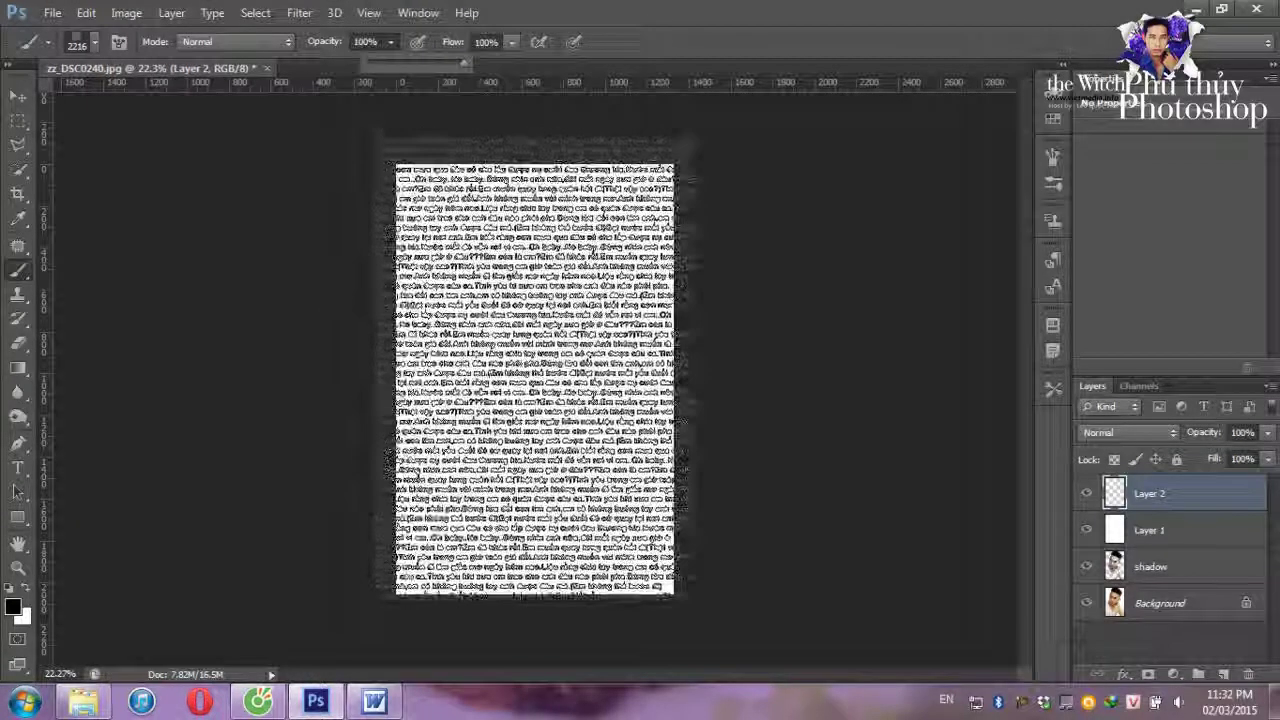
left_click(537, 370)
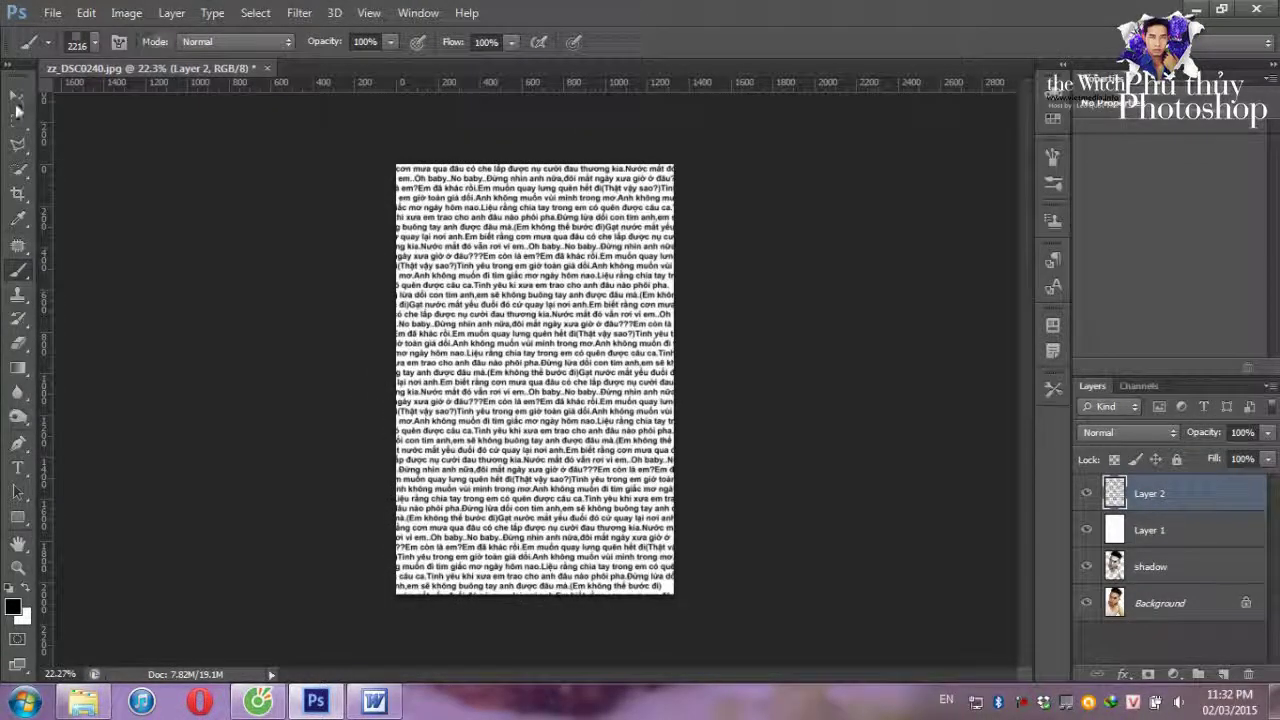
left_click(16, 98)
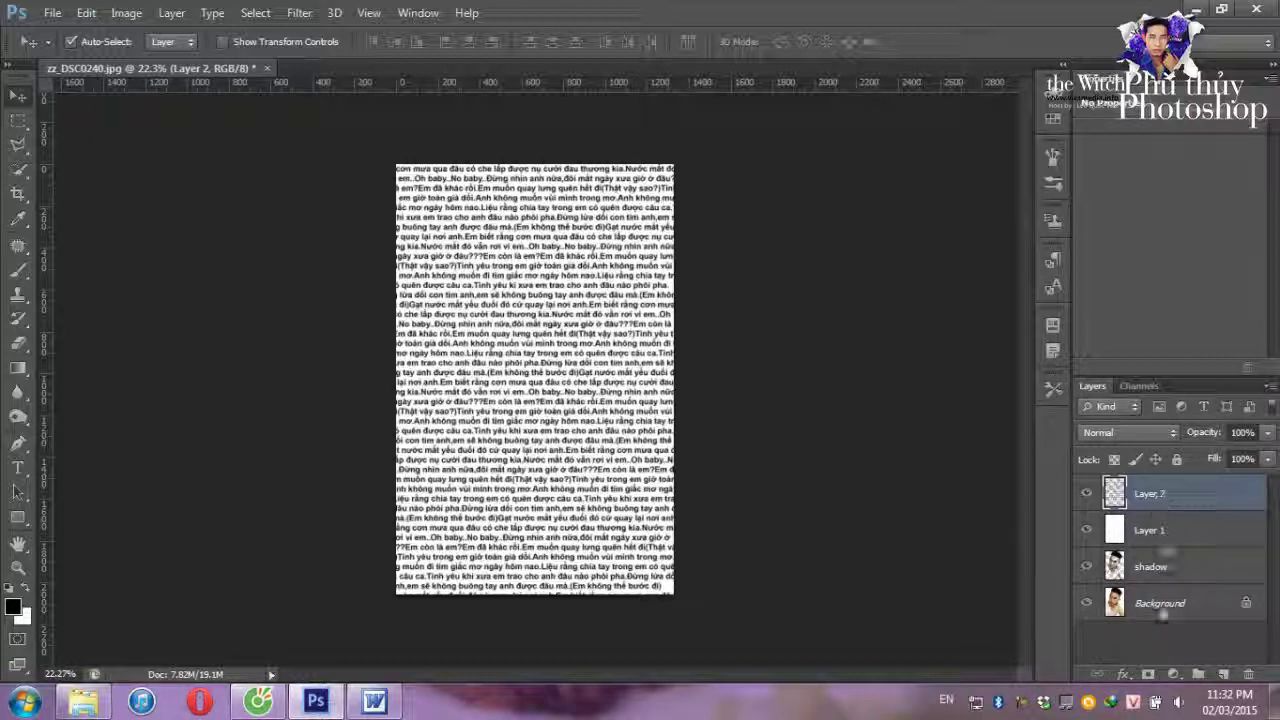
Add a white layer mask to Layer 2, briefly hiding Layers 1 and 2 to check the photo
left_click(1148, 676)
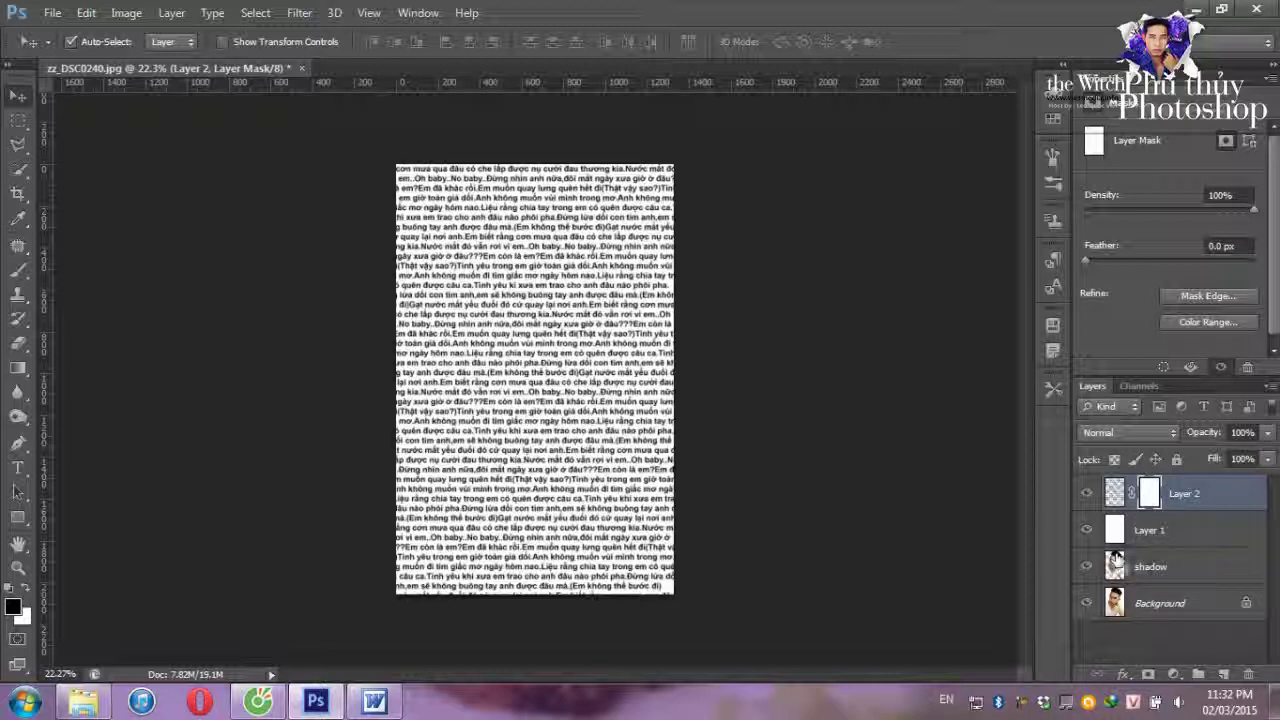
left_click(1115, 565, "ctrl")
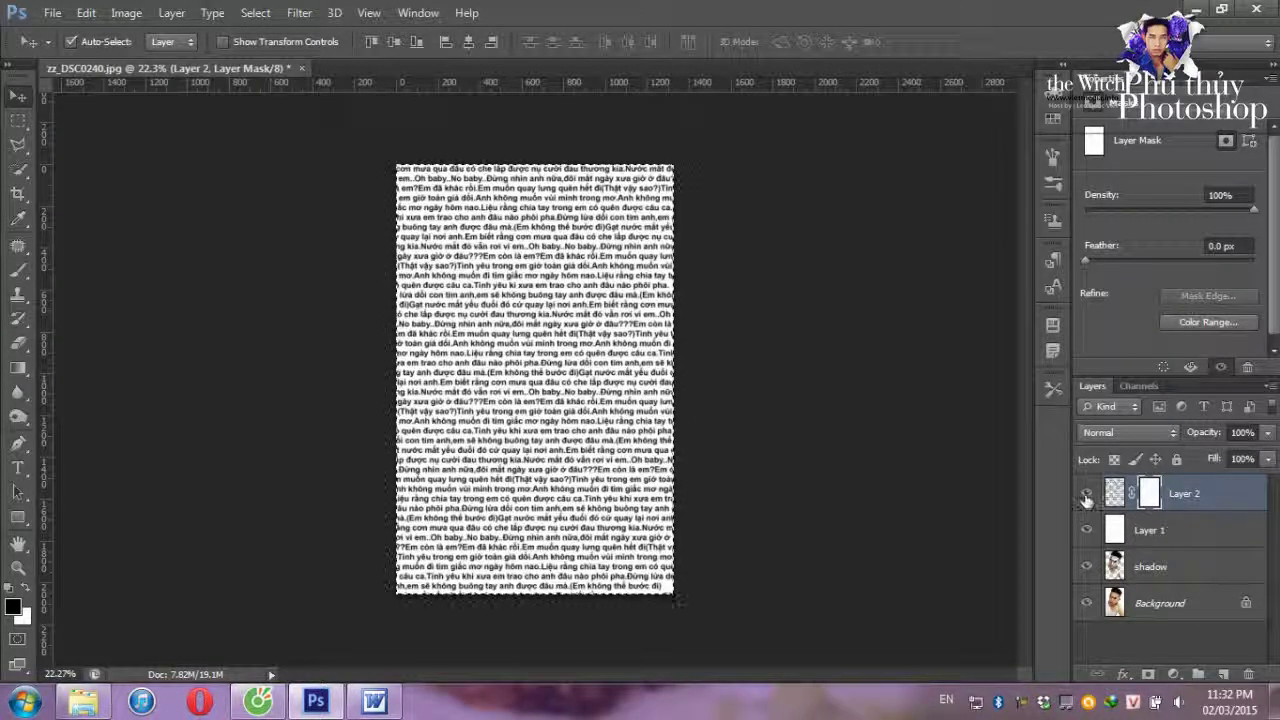
left_click(1087, 531)
left_click(1087, 494)
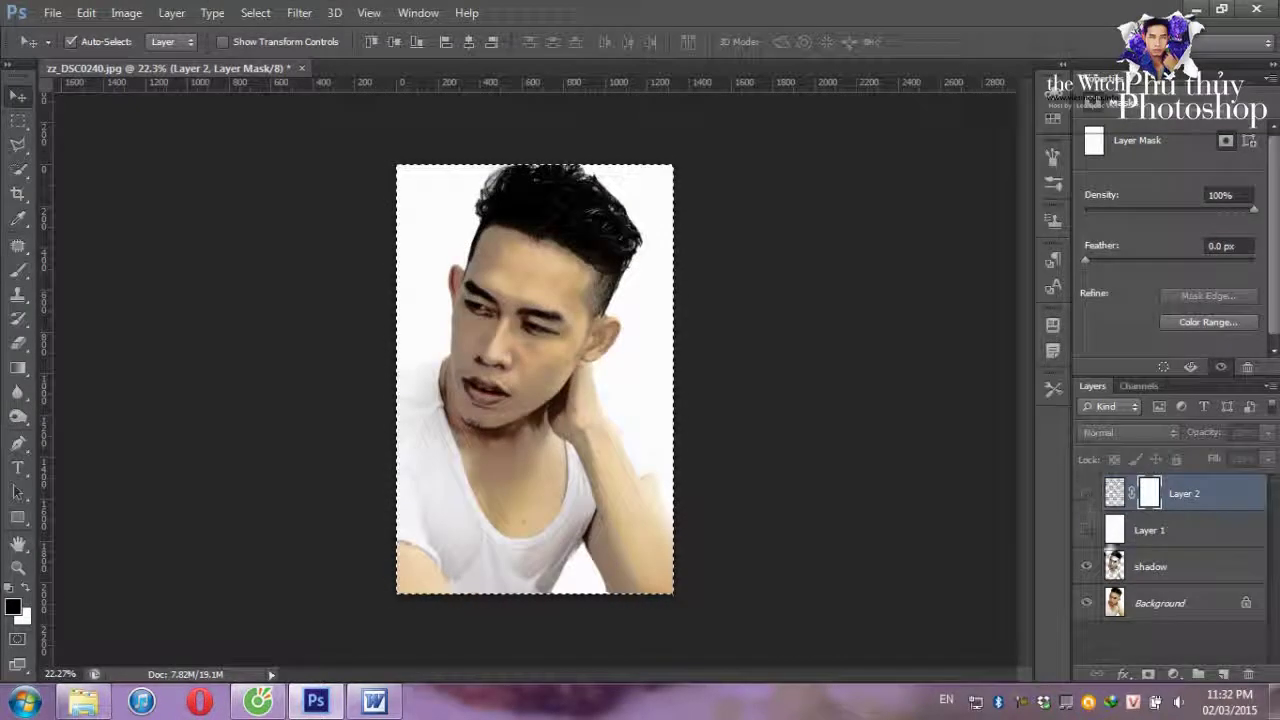
left_click(1140, 567)
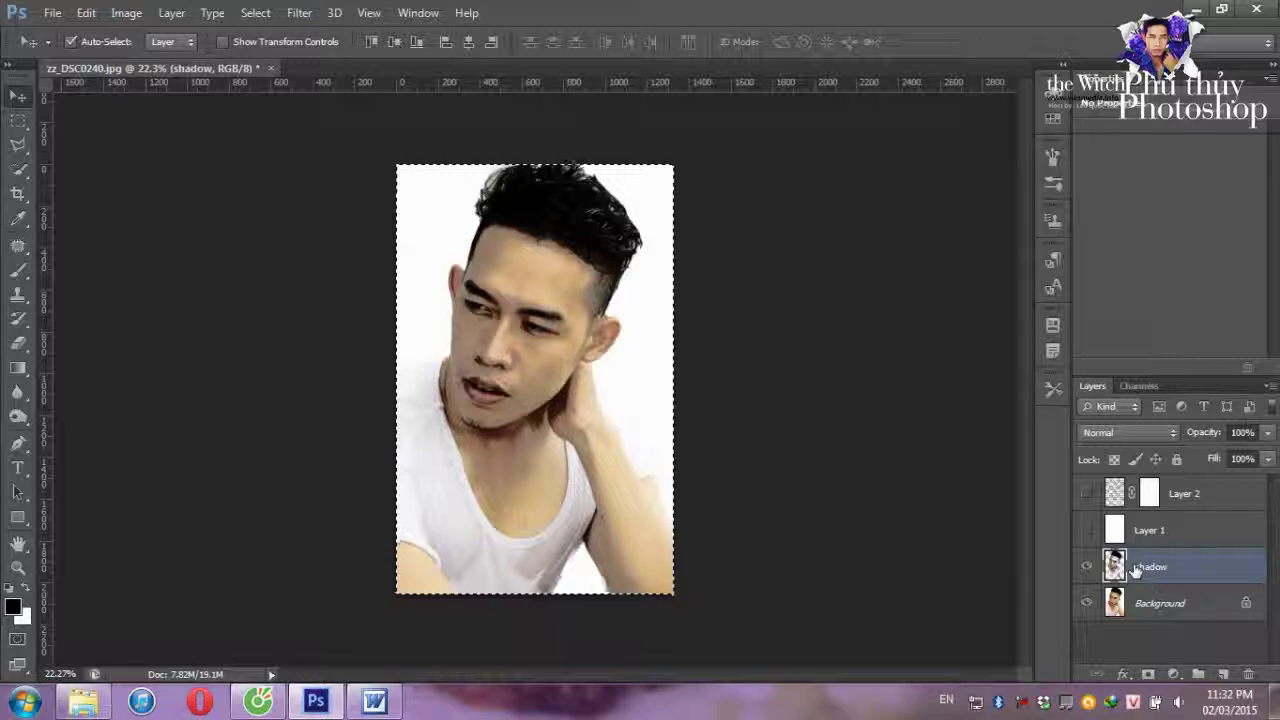
left_click(1087, 494)
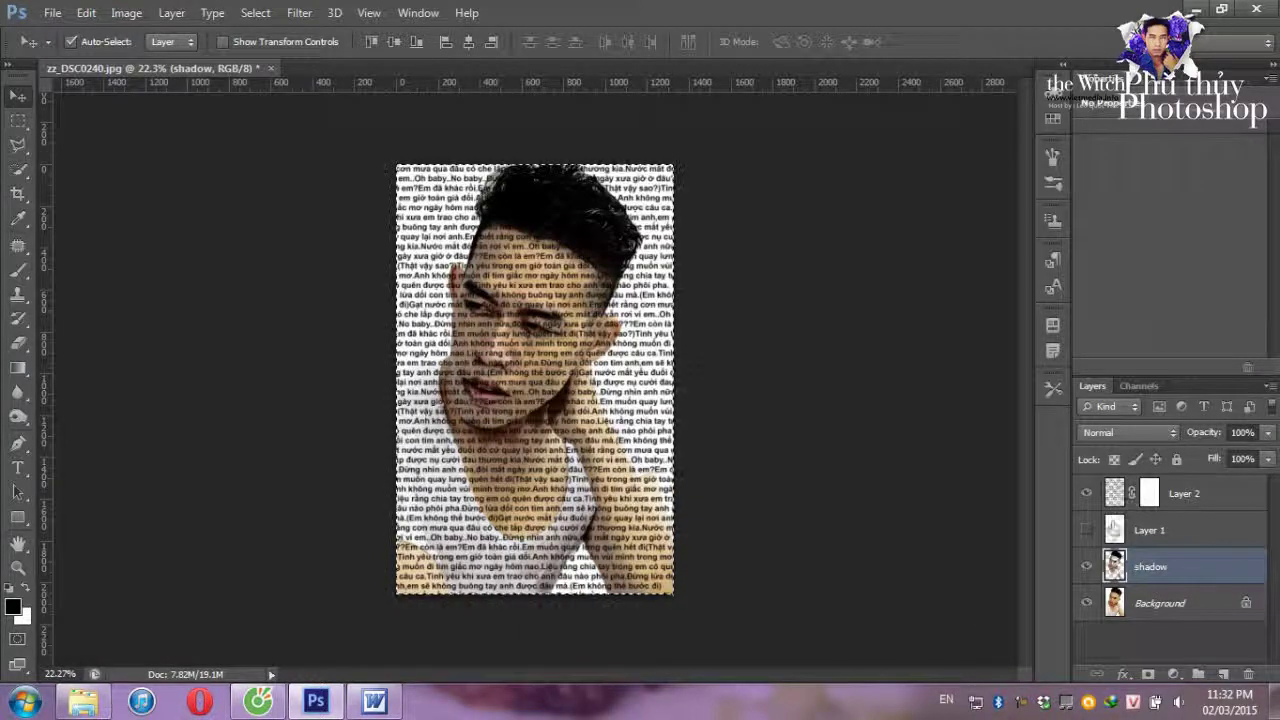
left_click(1087, 530)
left_click(1148, 494)
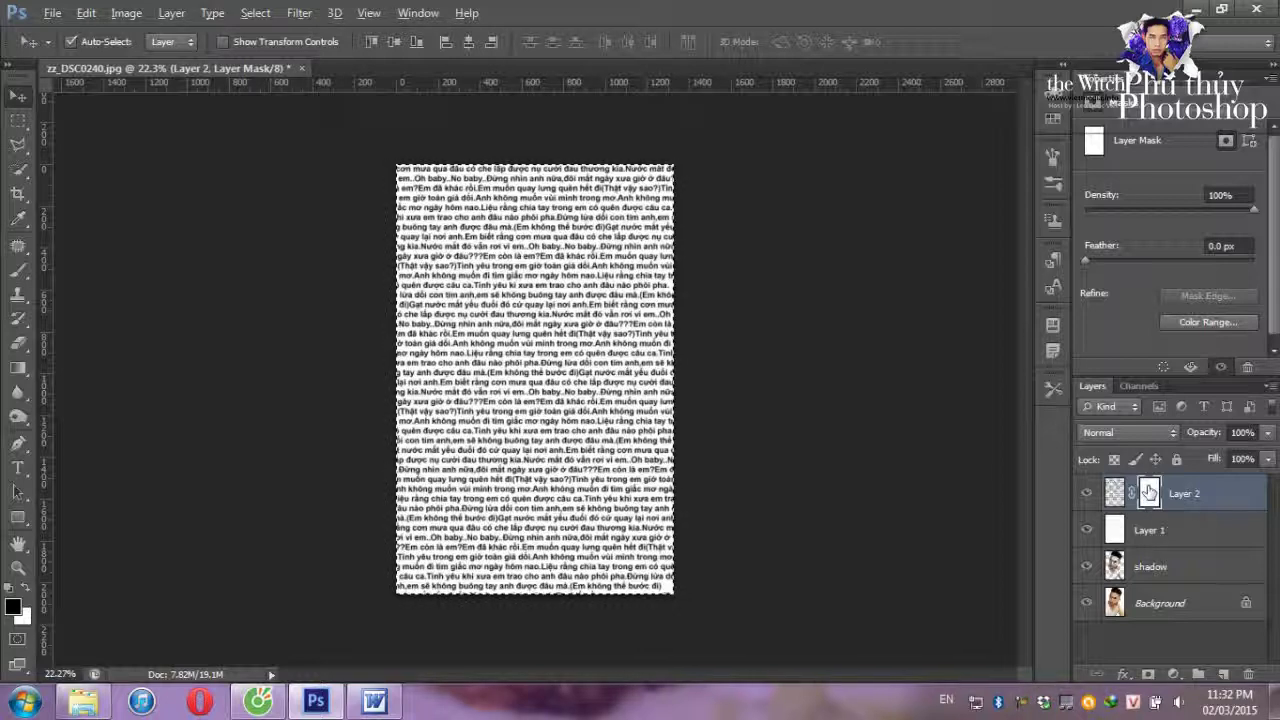
Paste the grayscale portrait into Layer 2's mask, invert it, and deselect
left_click(1150, 494, "alt")
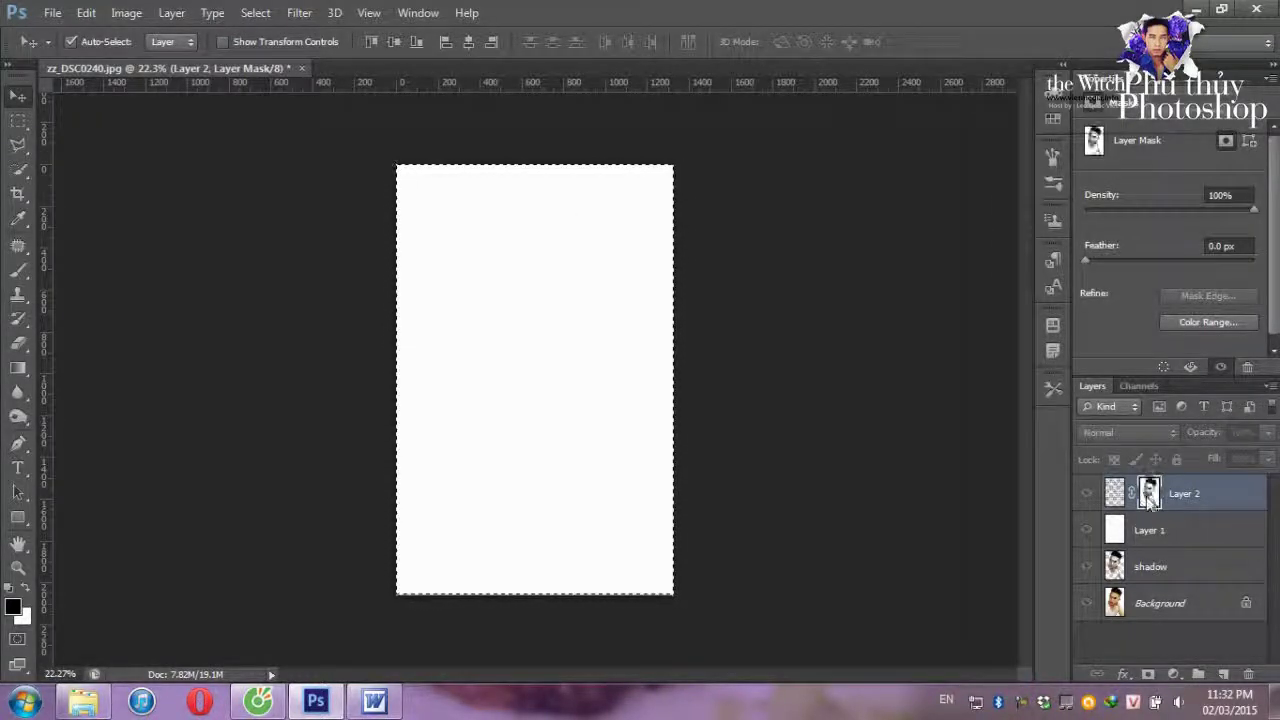
key("ctrl+v")
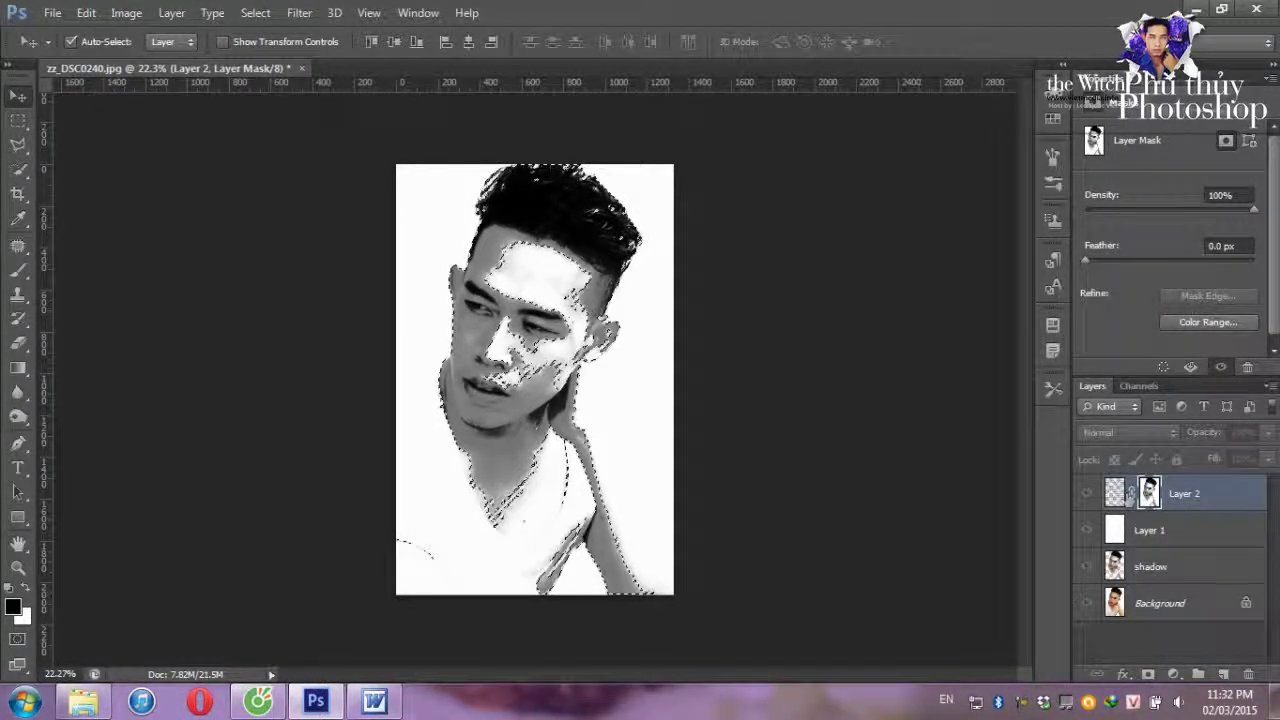
left_click(124, 12)
mouse_move(155, 60)
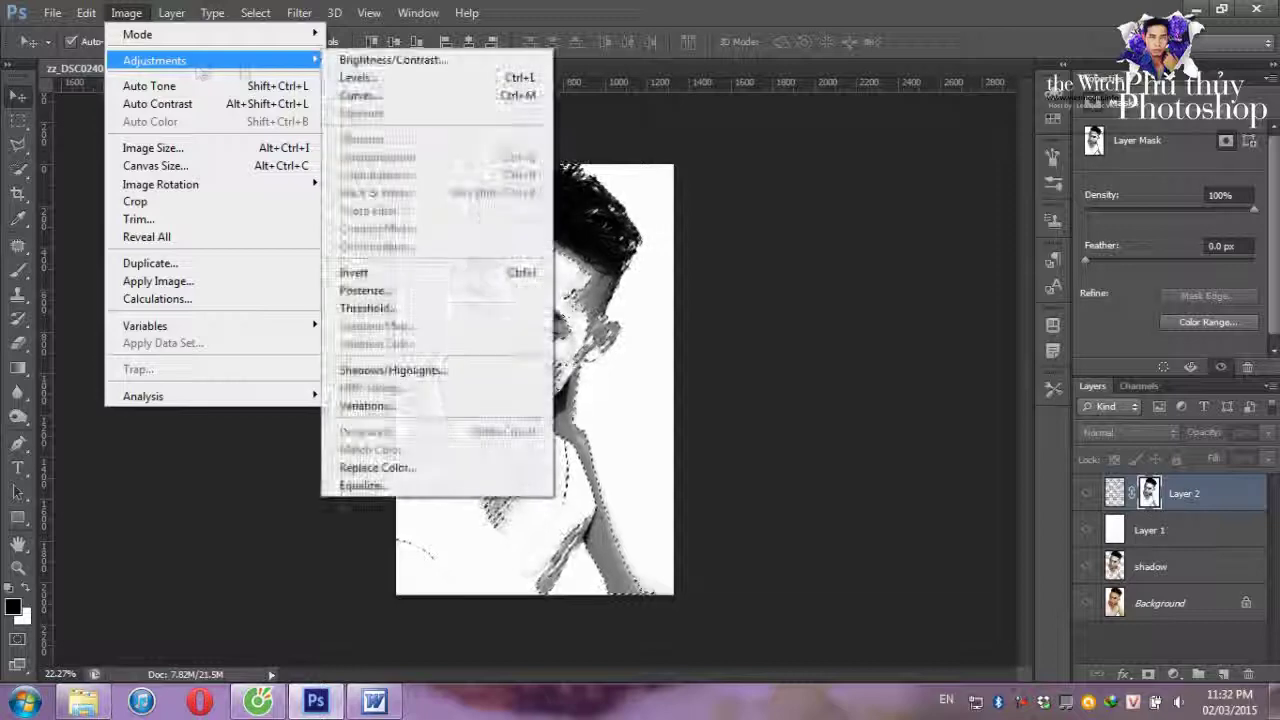
left_click(444, 281)
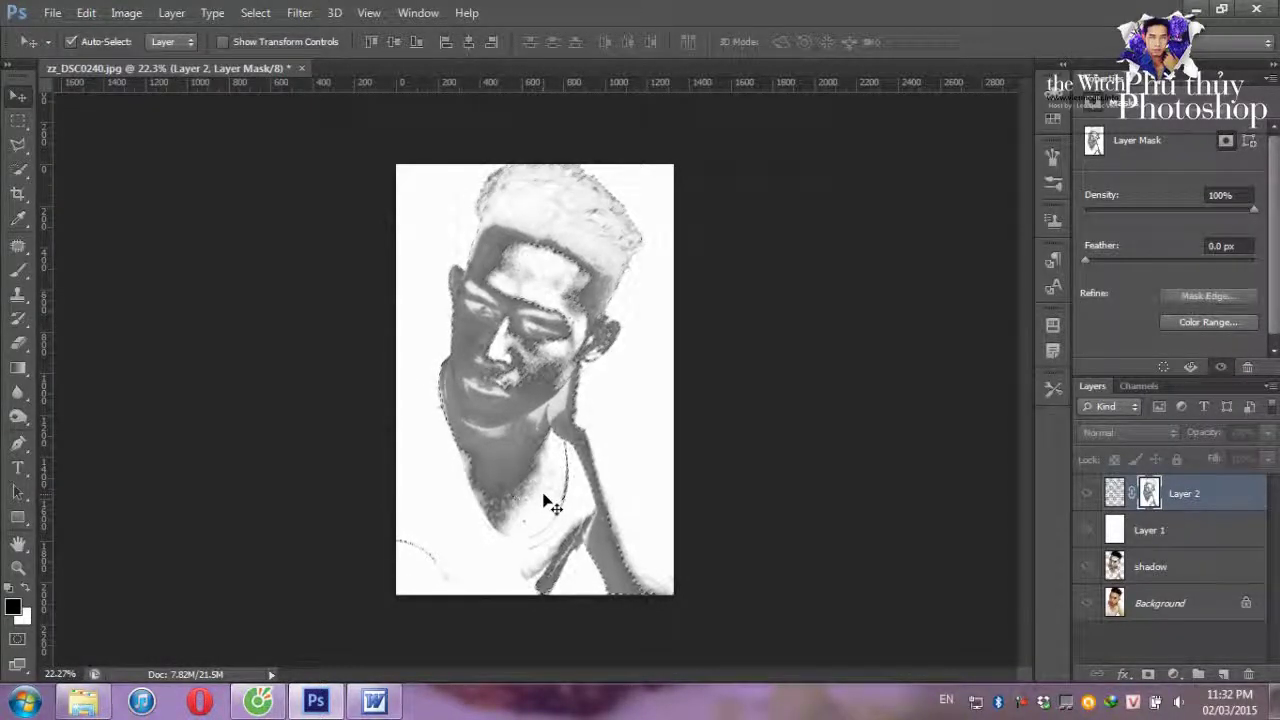
key("ctrl+d")
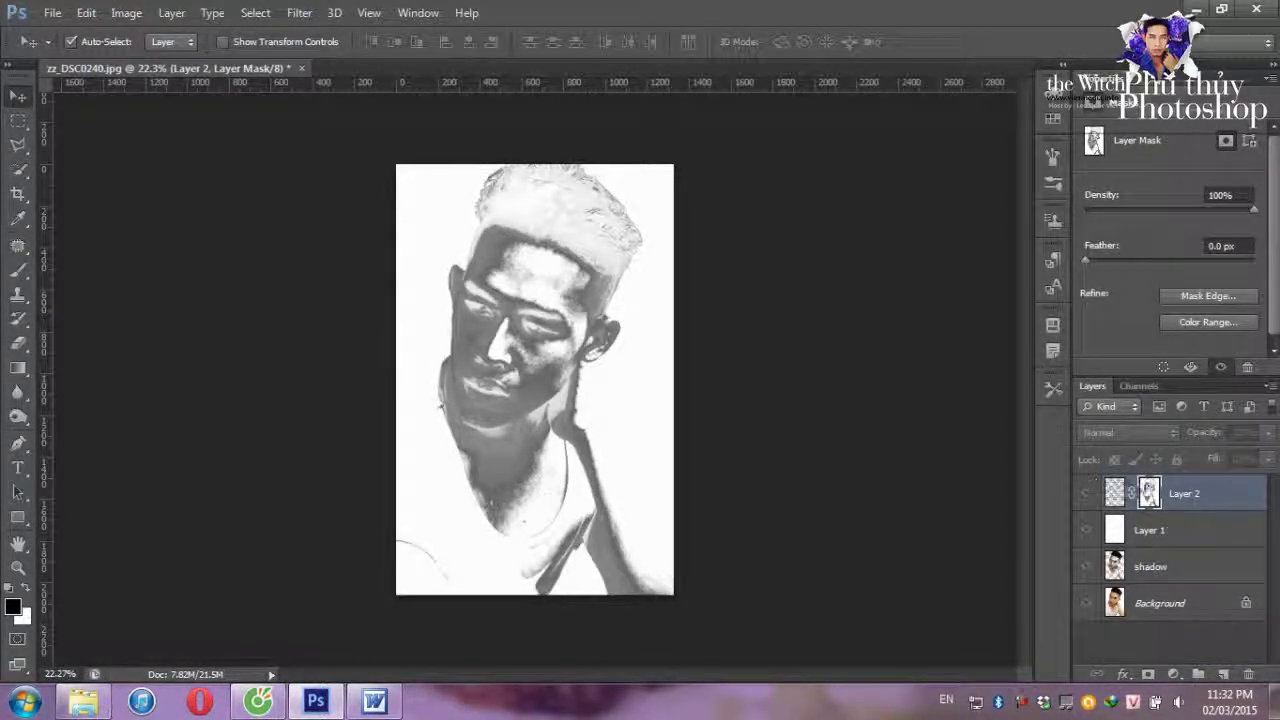
Add a Gradient Overlay style to Layer 2 using the Violet, Orange gradient and confirm it
left_click(1124, 675)
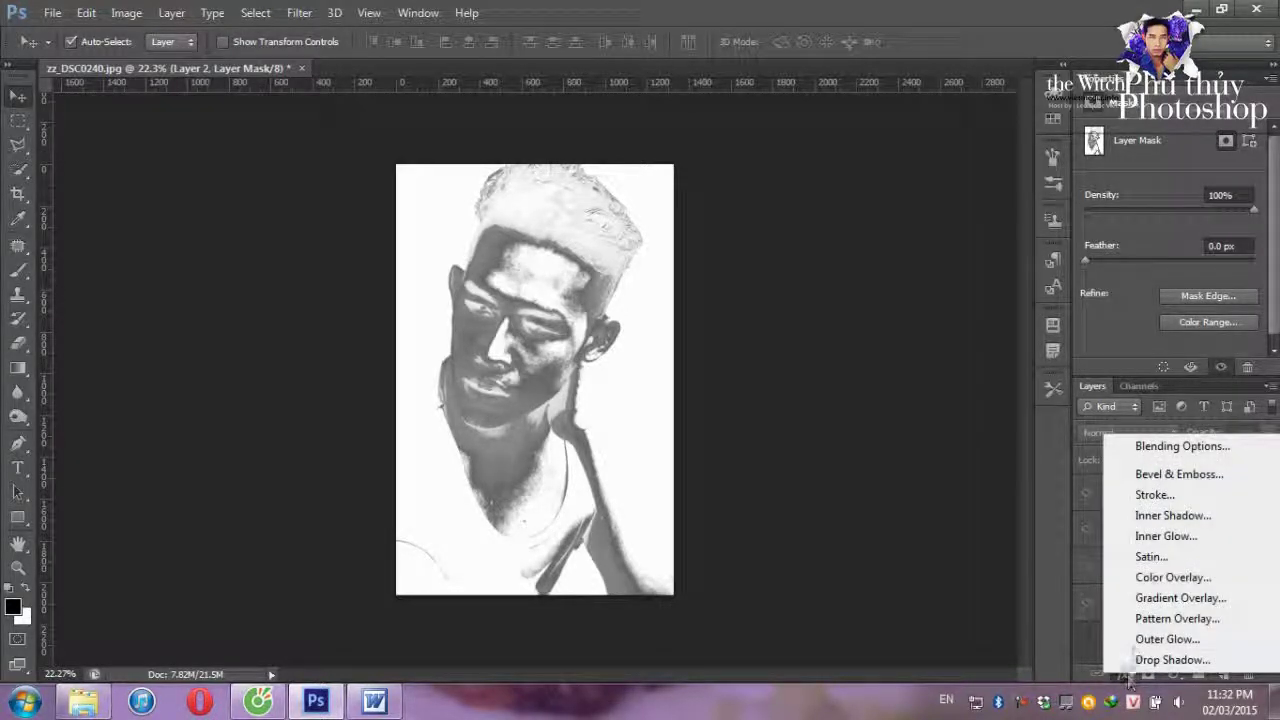
left_click(1145, 598)
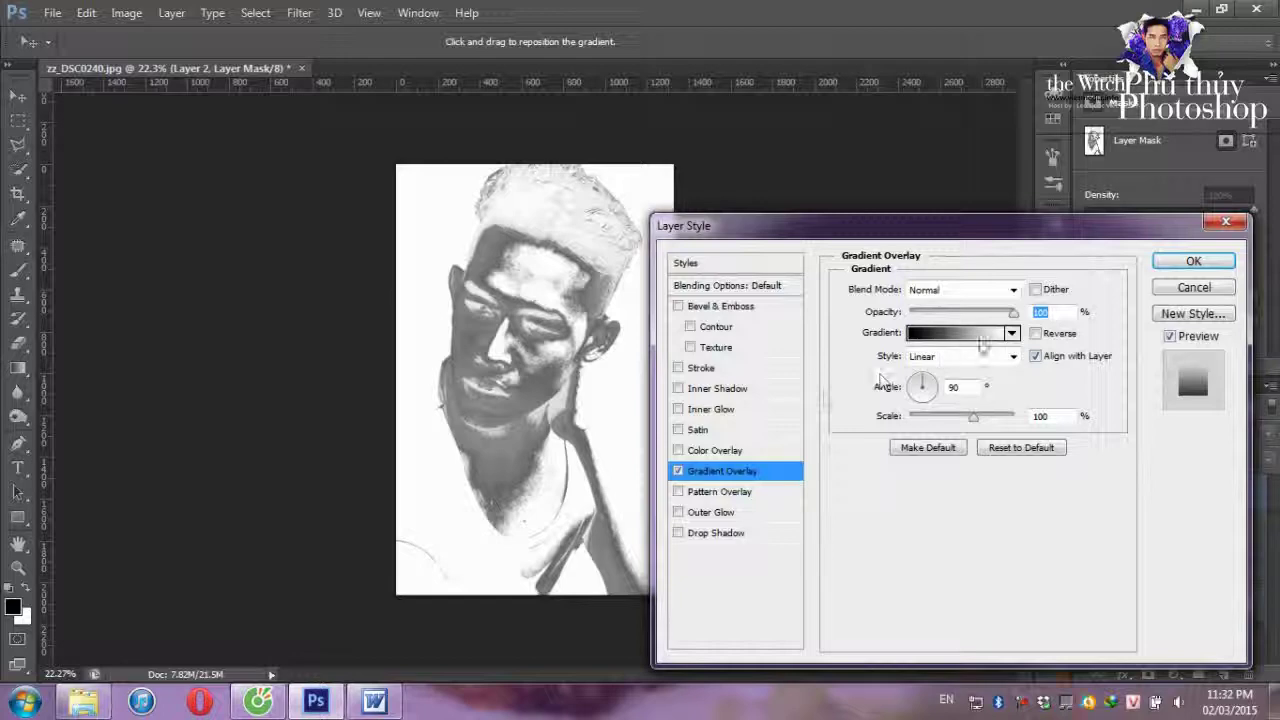
left_click(955, 333)
left_click(589, 143)
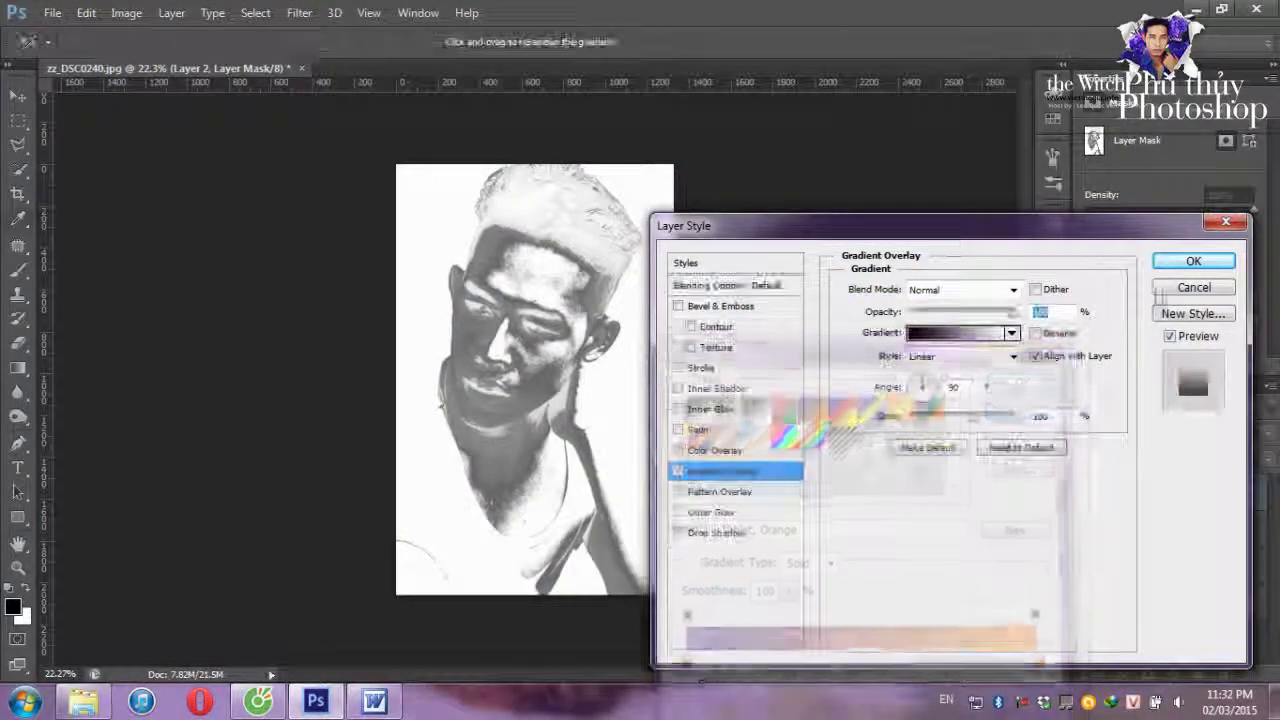
left_click(1193, 260)
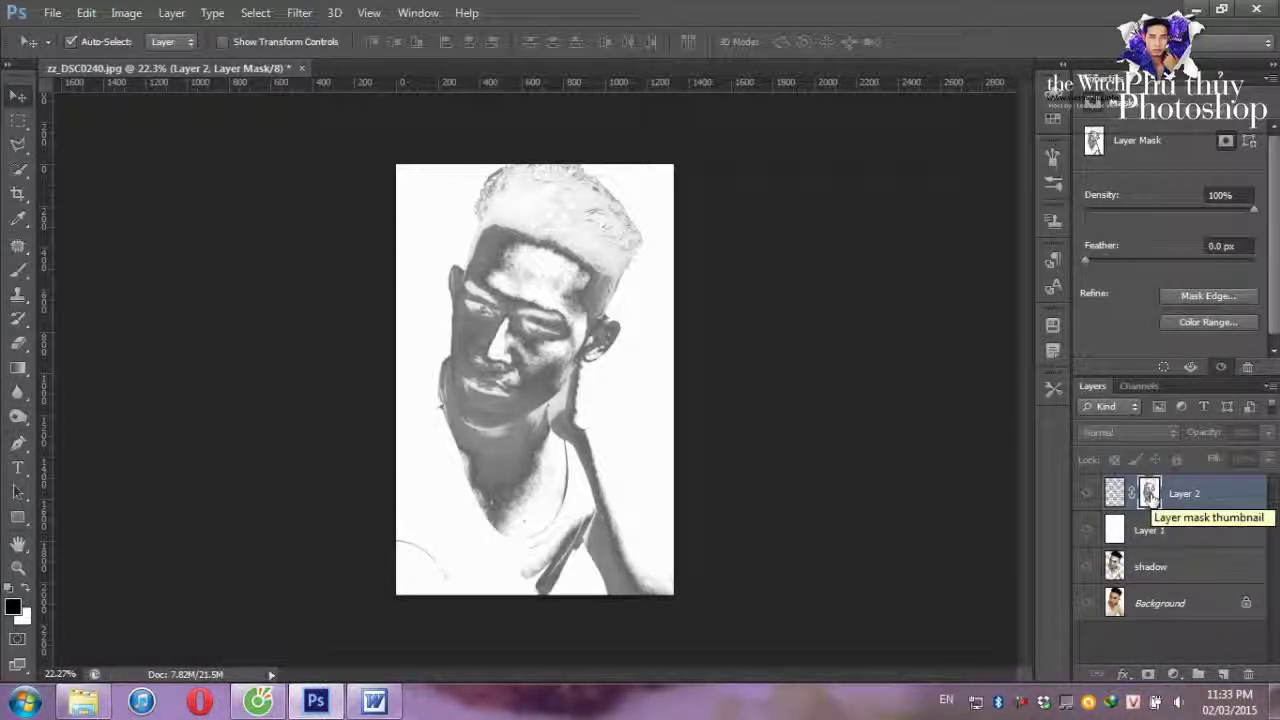
Return to the normal view, target Layer 2's pixels, and add a Gradient Overlay style
left_click(1085, 497)
left_click(1085, 497)
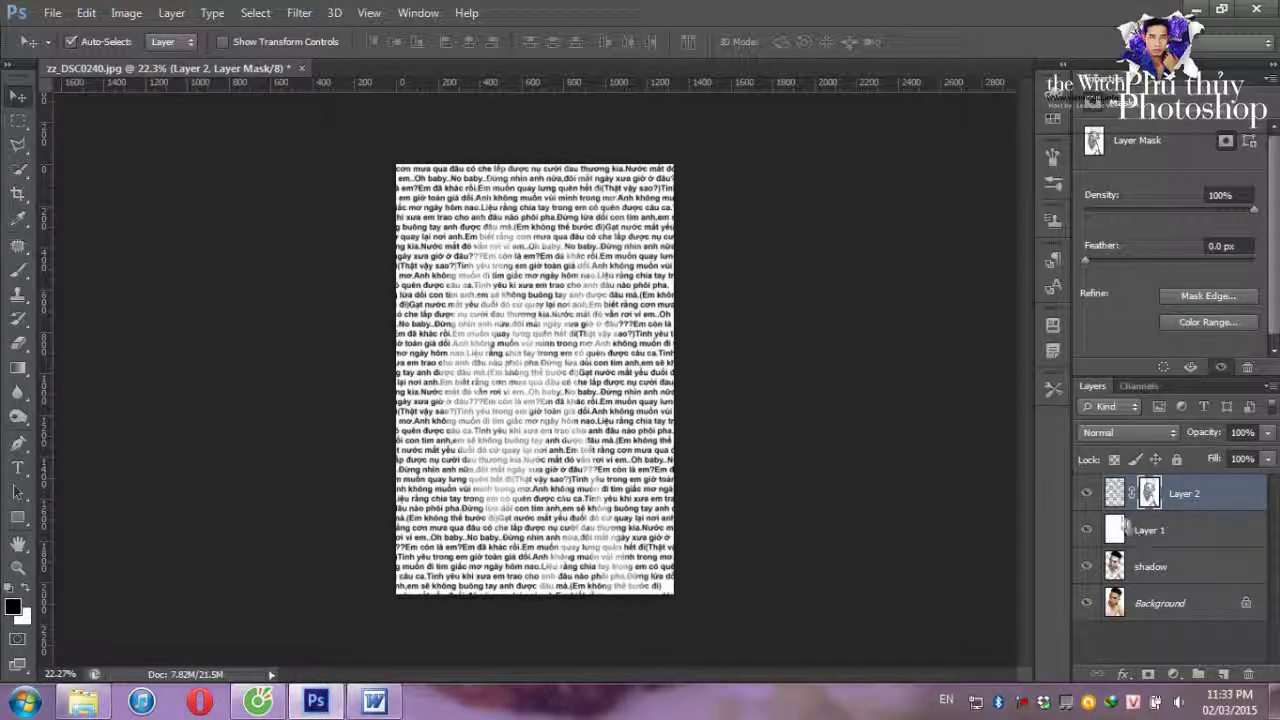
left_click(1114, 493)
left_click(1124, 675)
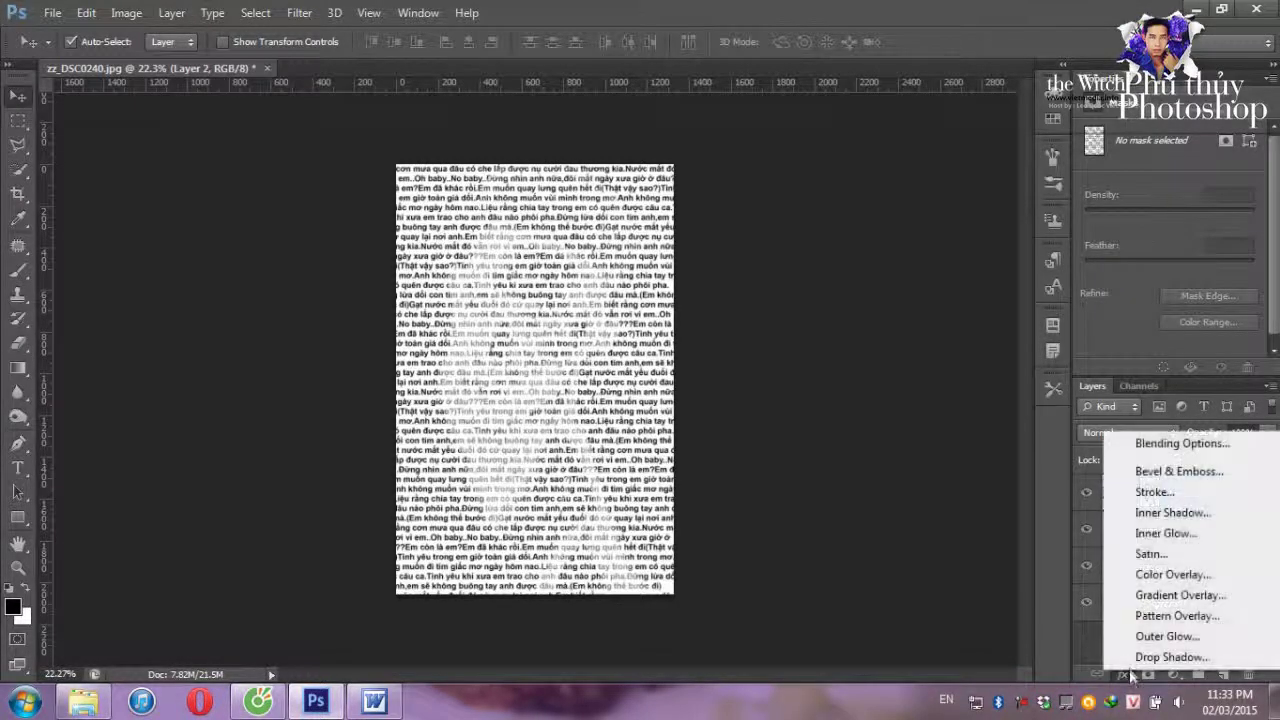
left_click(1165, 595)
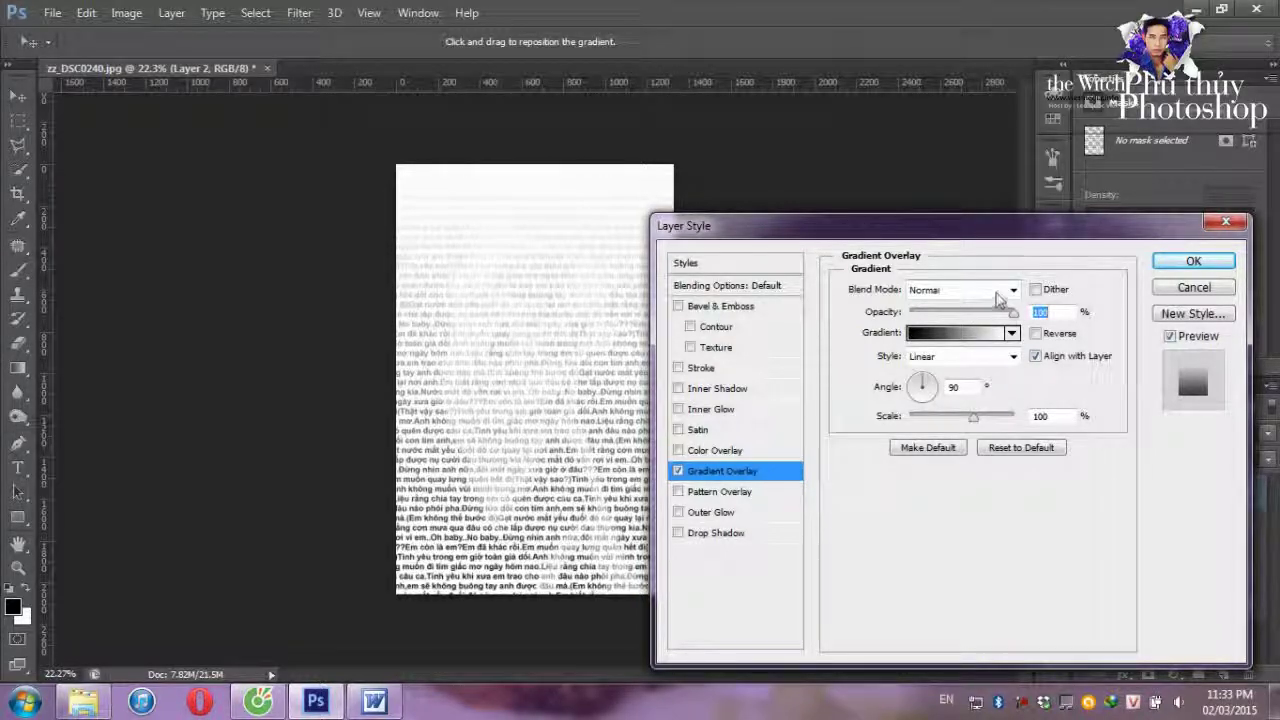
Compare several gradient presets and settle on the violet-orange-yellow one
left_click(1012, 333)
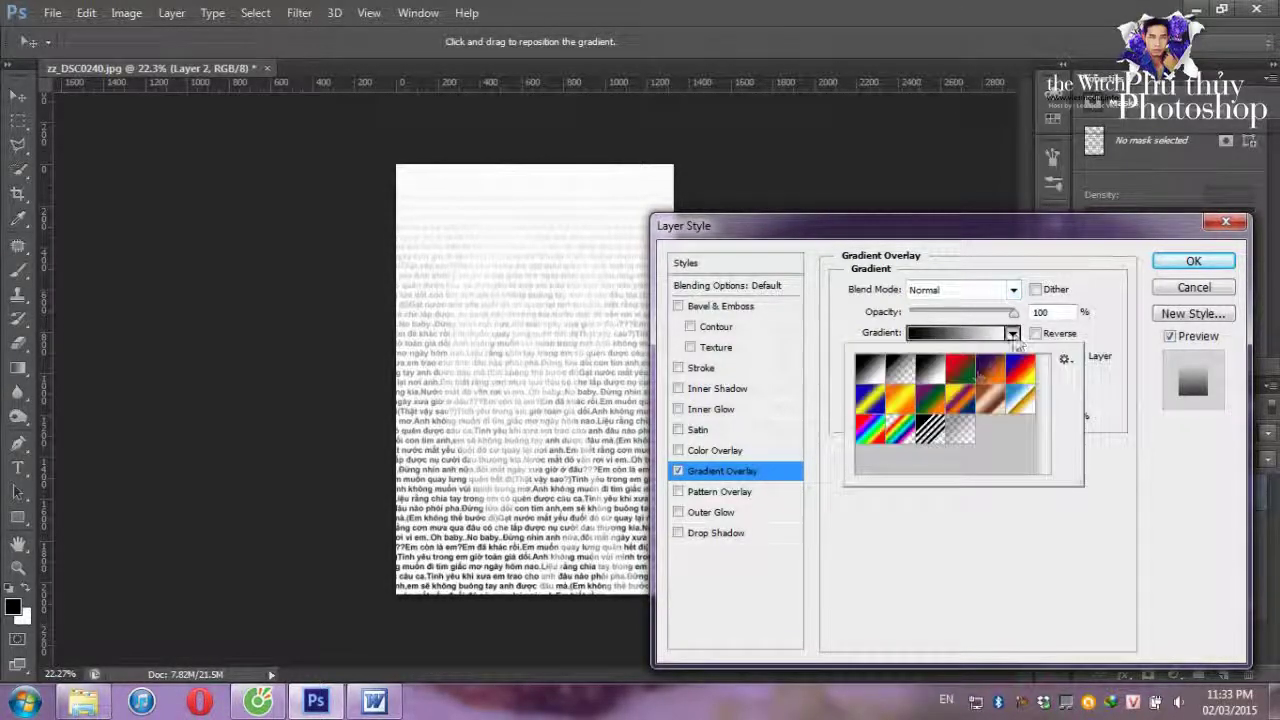
left_click(926, 399)
left_click(902, 400)
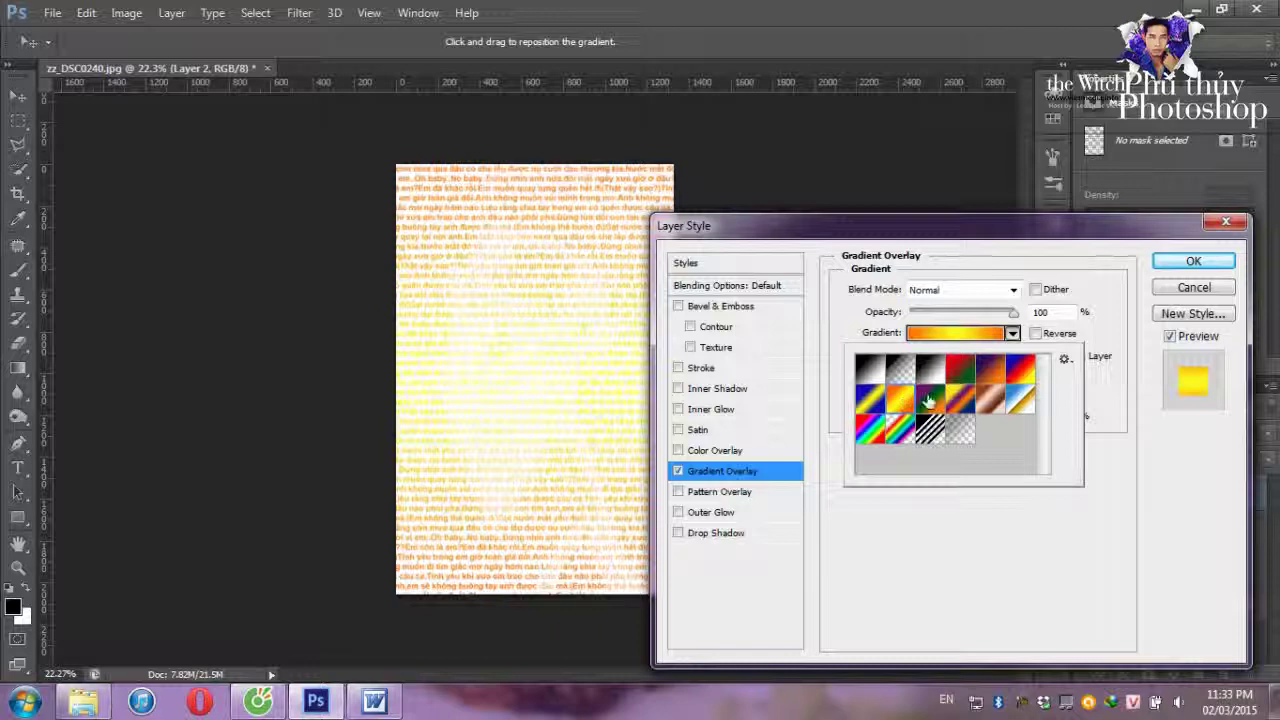
left_click(928, 400)
left_click(960, 372)
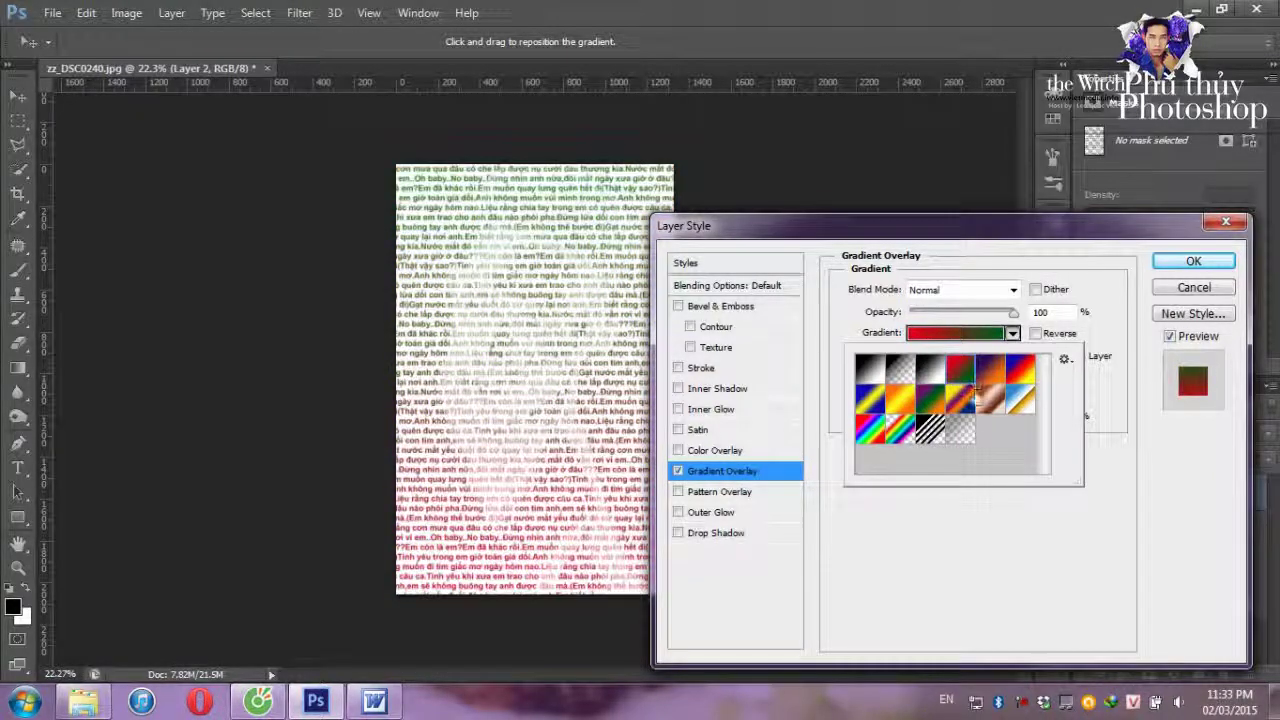
left_click(960, 400)
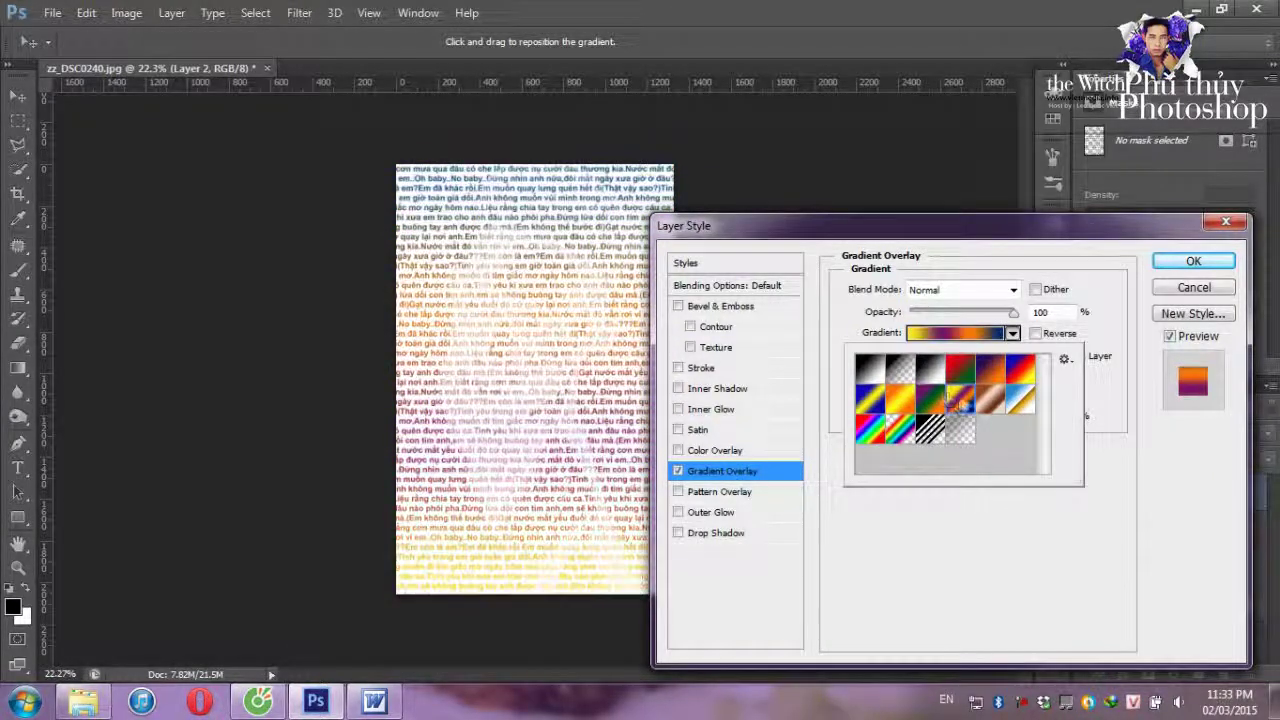
left_click(938, 400)
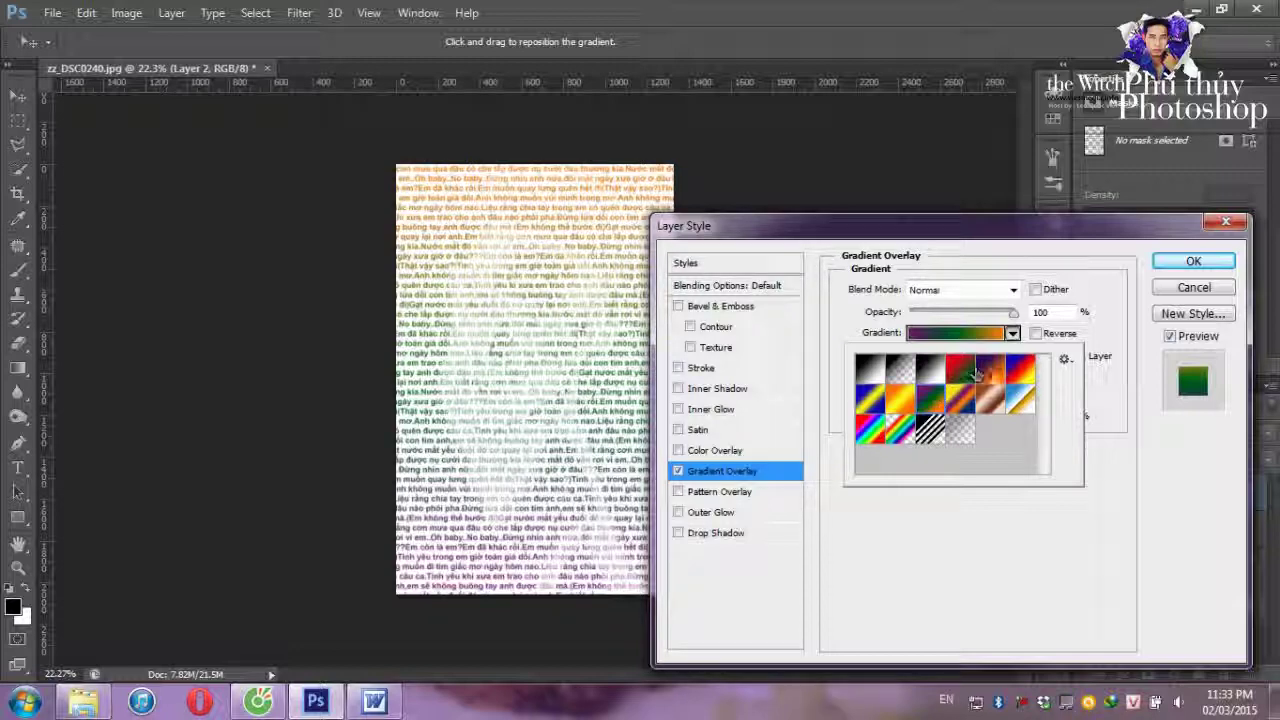
left_click(990, 400)
left_click(1020, 400)
left_click(938, 403)
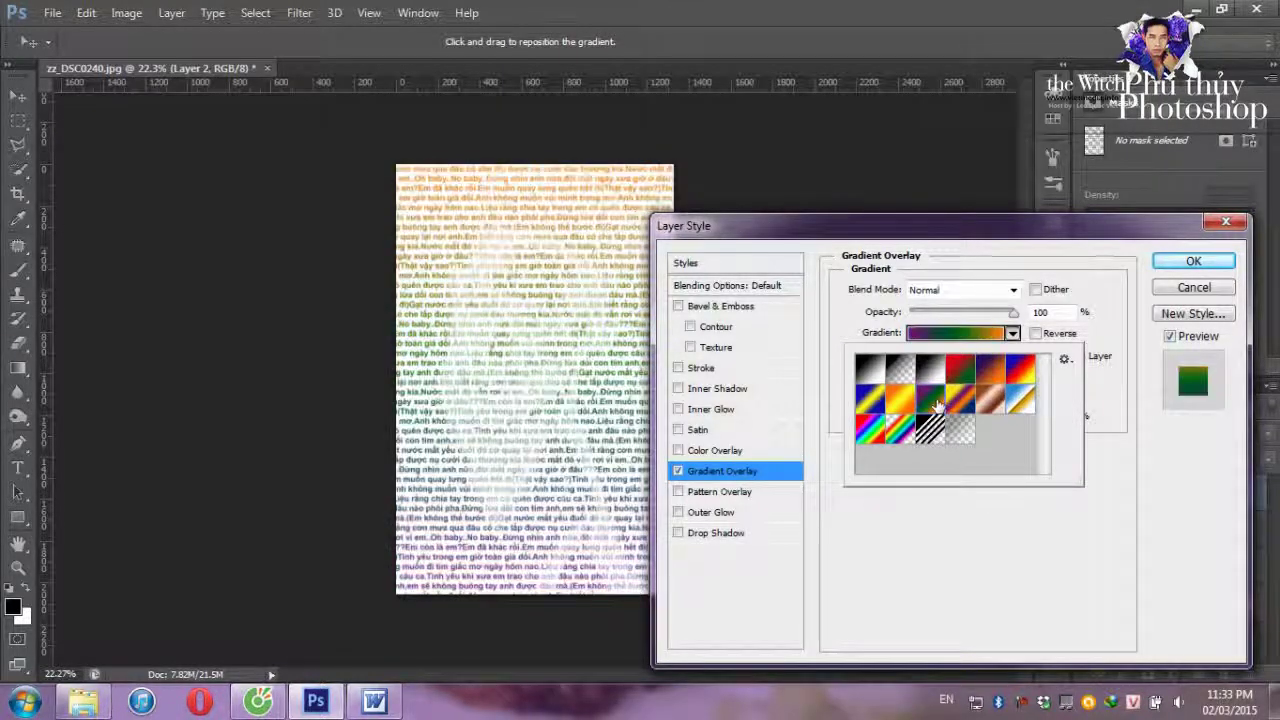
left_click(955, 400)
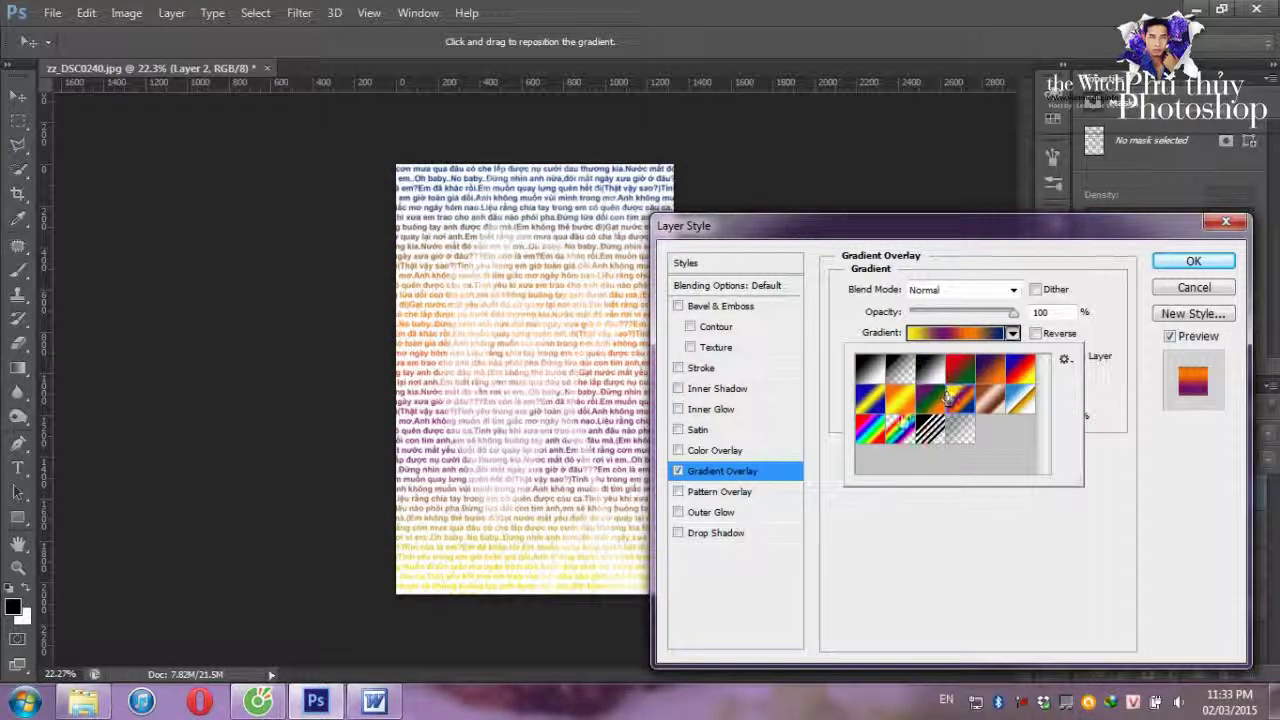
left_click(990, 295)
left_click(1000, 290)
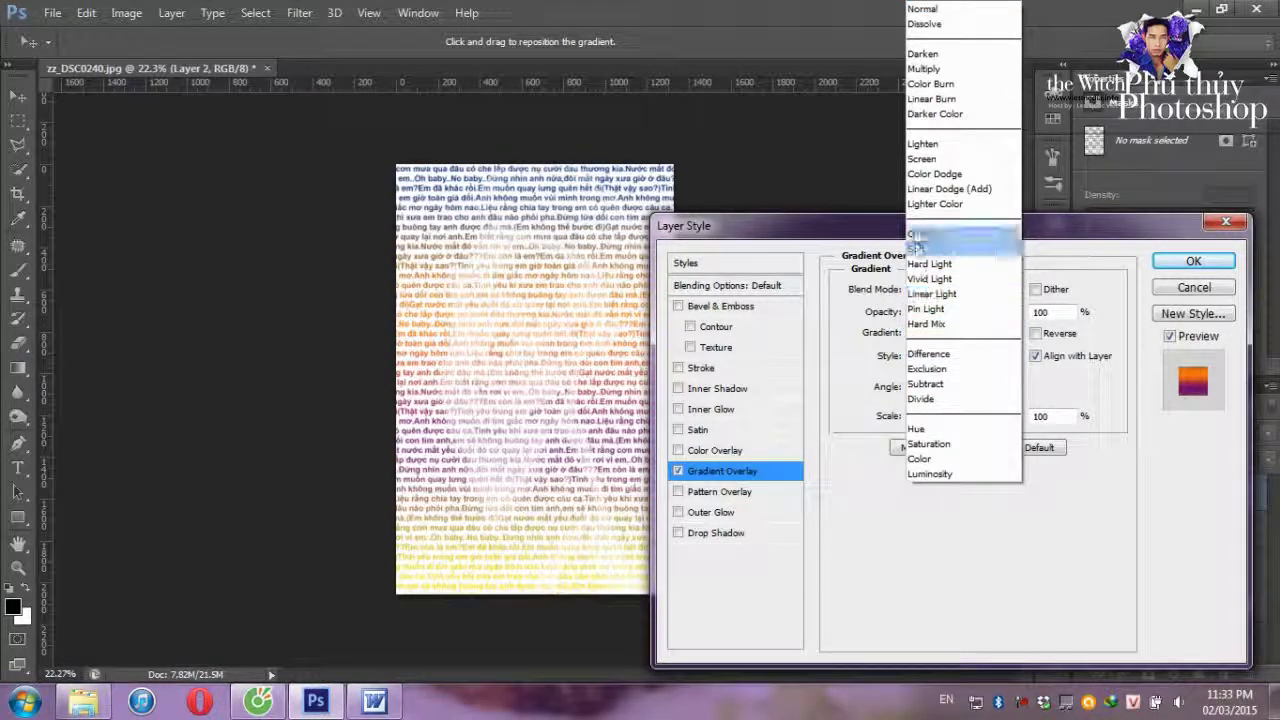
Set the gradient overlay to Screen blend mode at 150% scale and apply the style
left_click(925, 159)
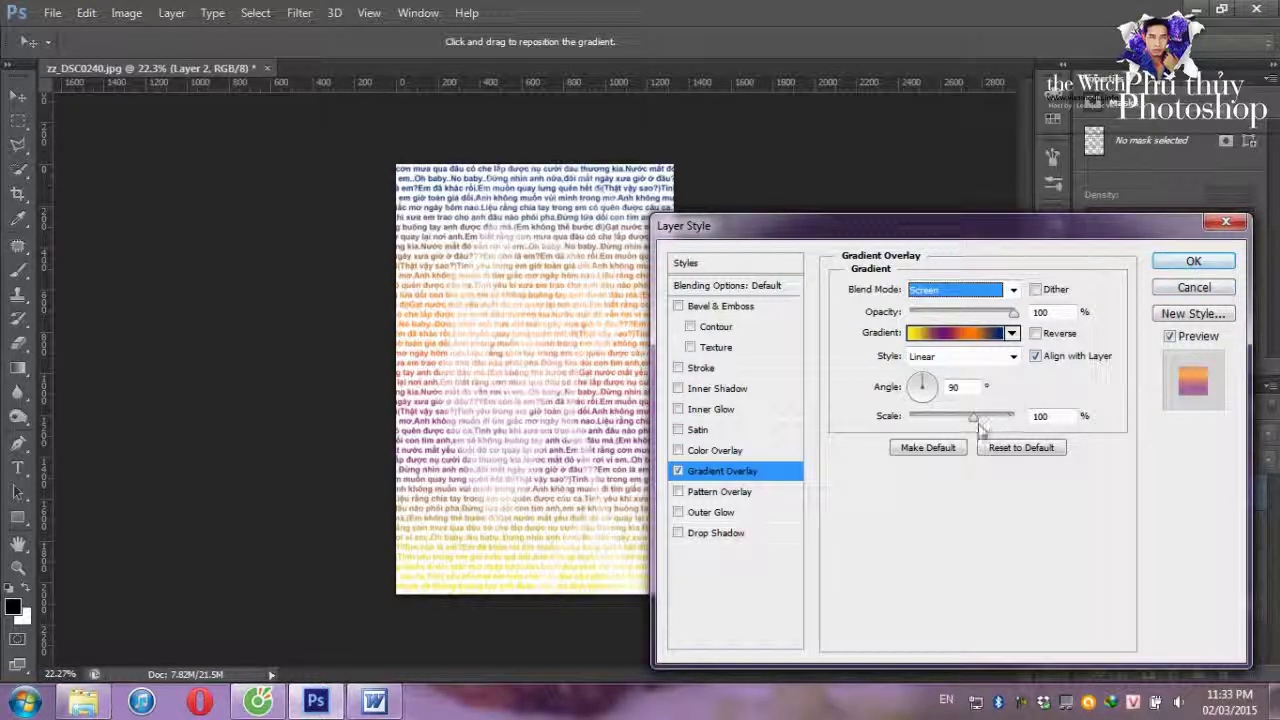
left_click_drag(975, 418, 1025, 400)
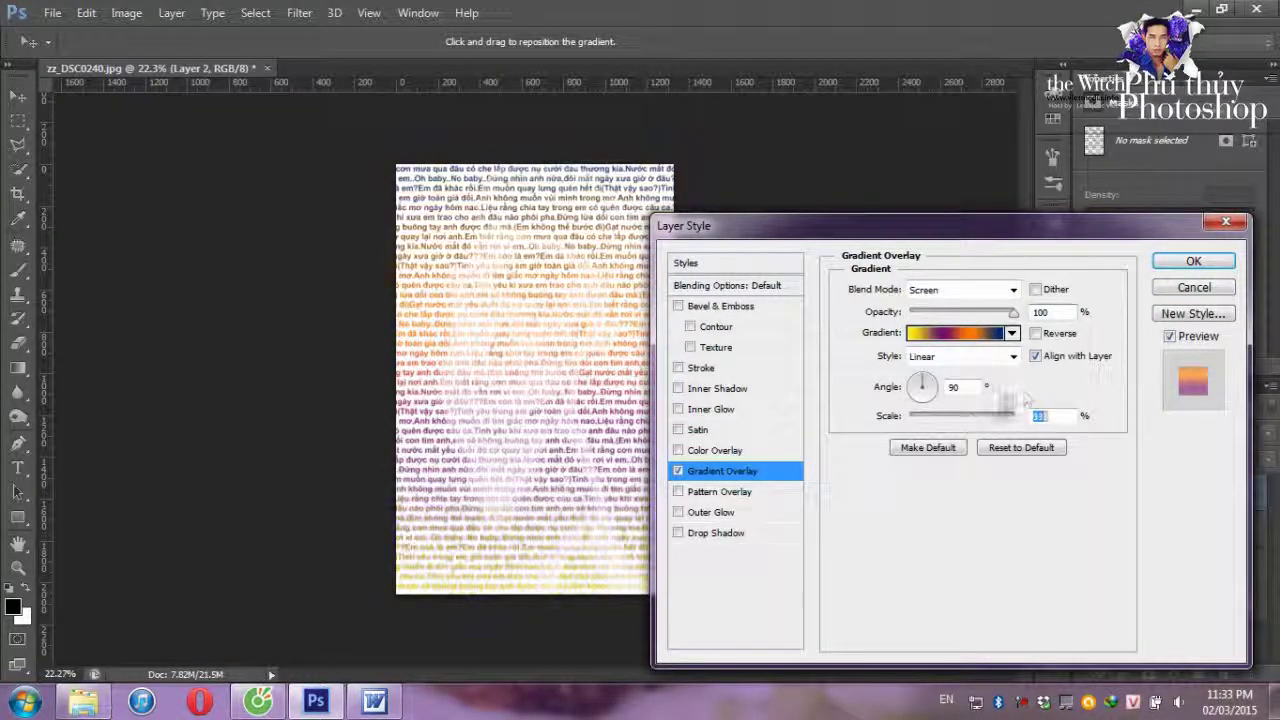
left_click(1183, 266)
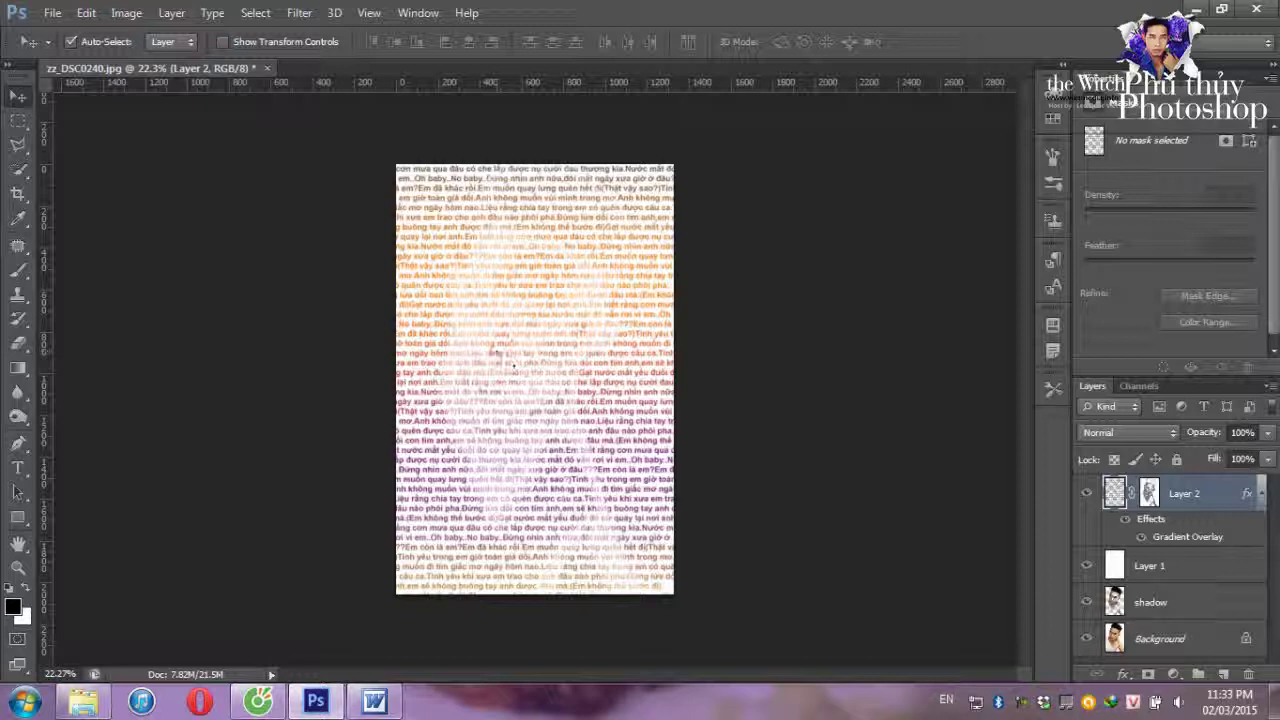
Set up a soft round brush with 0% hardness, 39% opacity and 400 px size
left_click(26, 276)
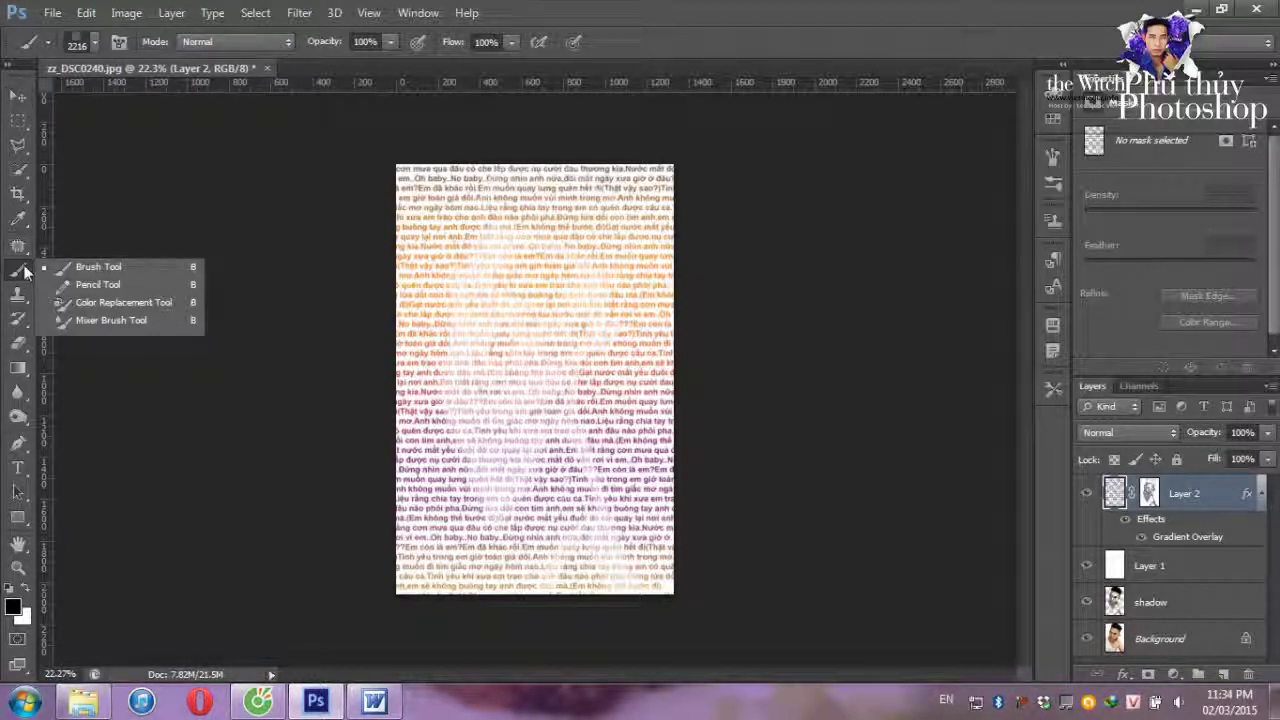
left_click(94, 42)
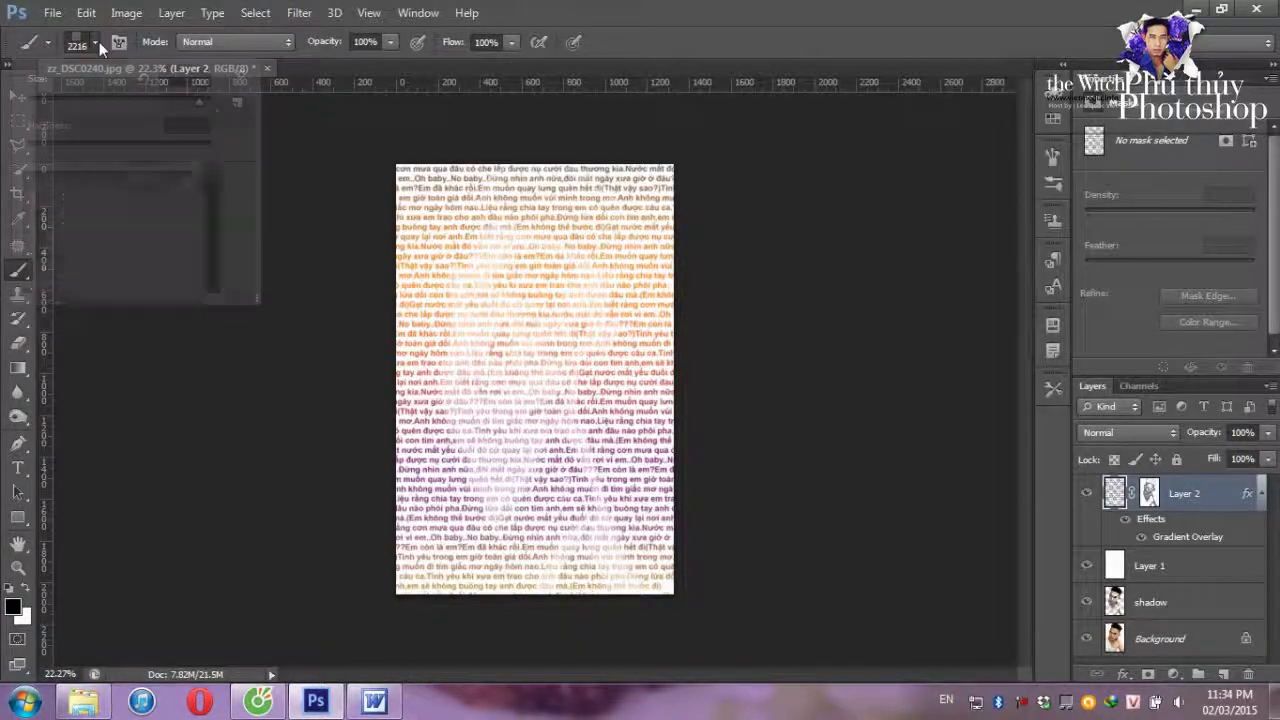
left_click_drag(213, 270, 213, 190)
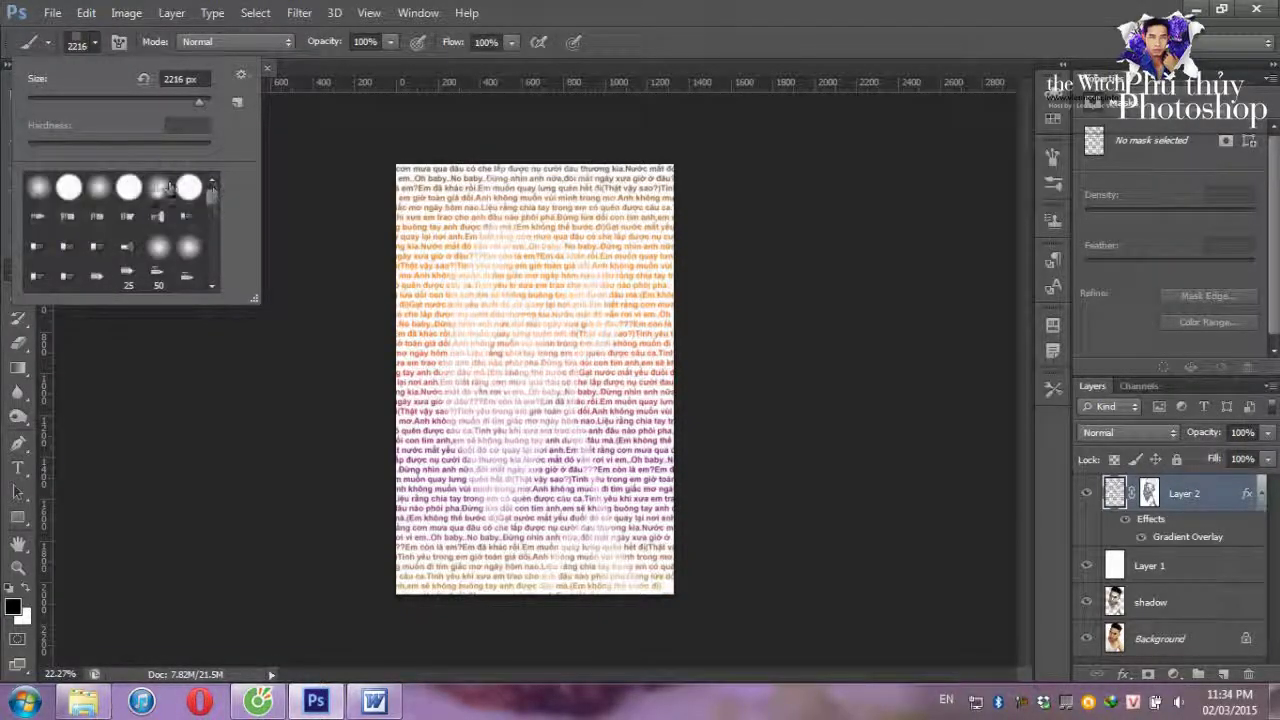
left_click(159, 187)
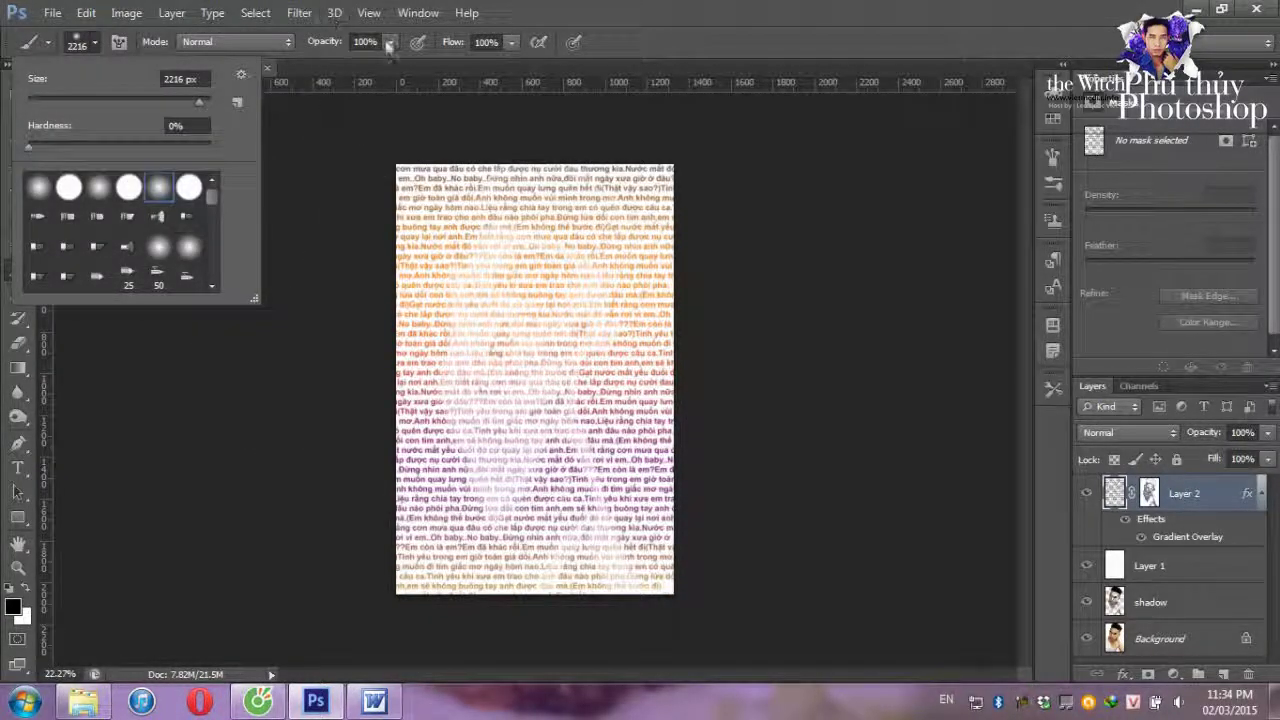
left_click_drag(390, 42, 332, 62)
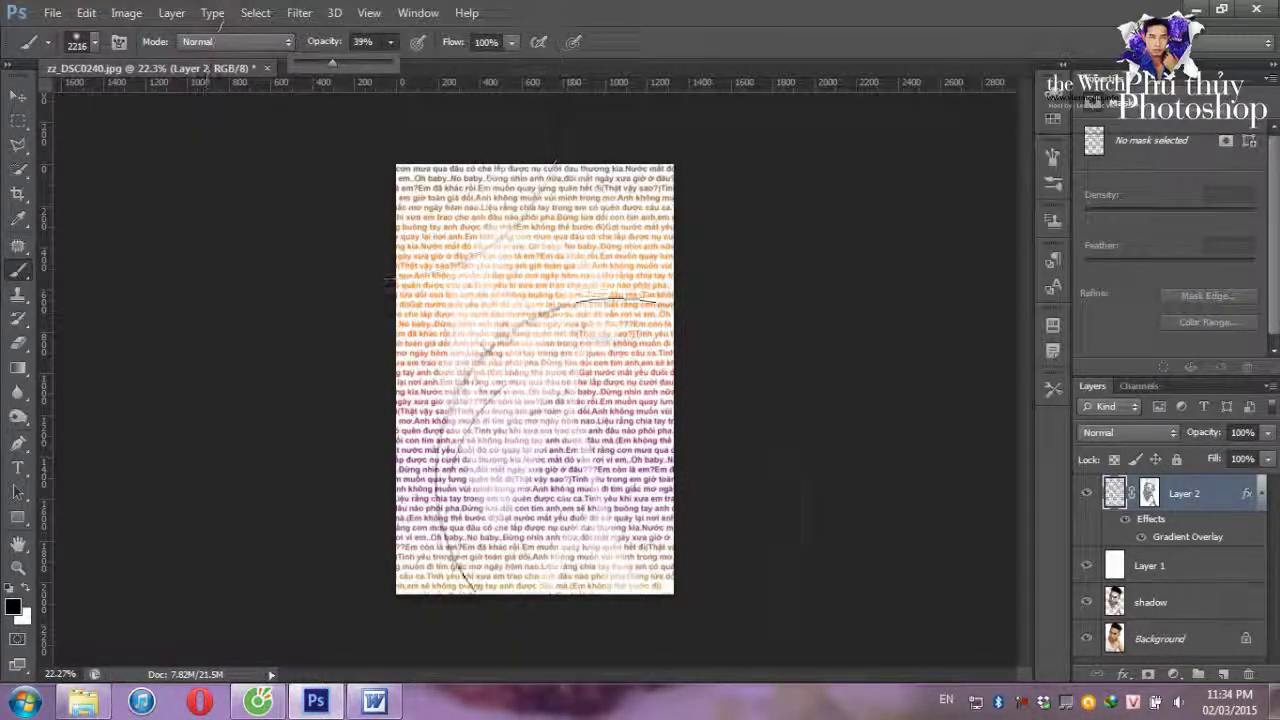
key("bracketleft")
key("bracketleft")
key("bracketleft")
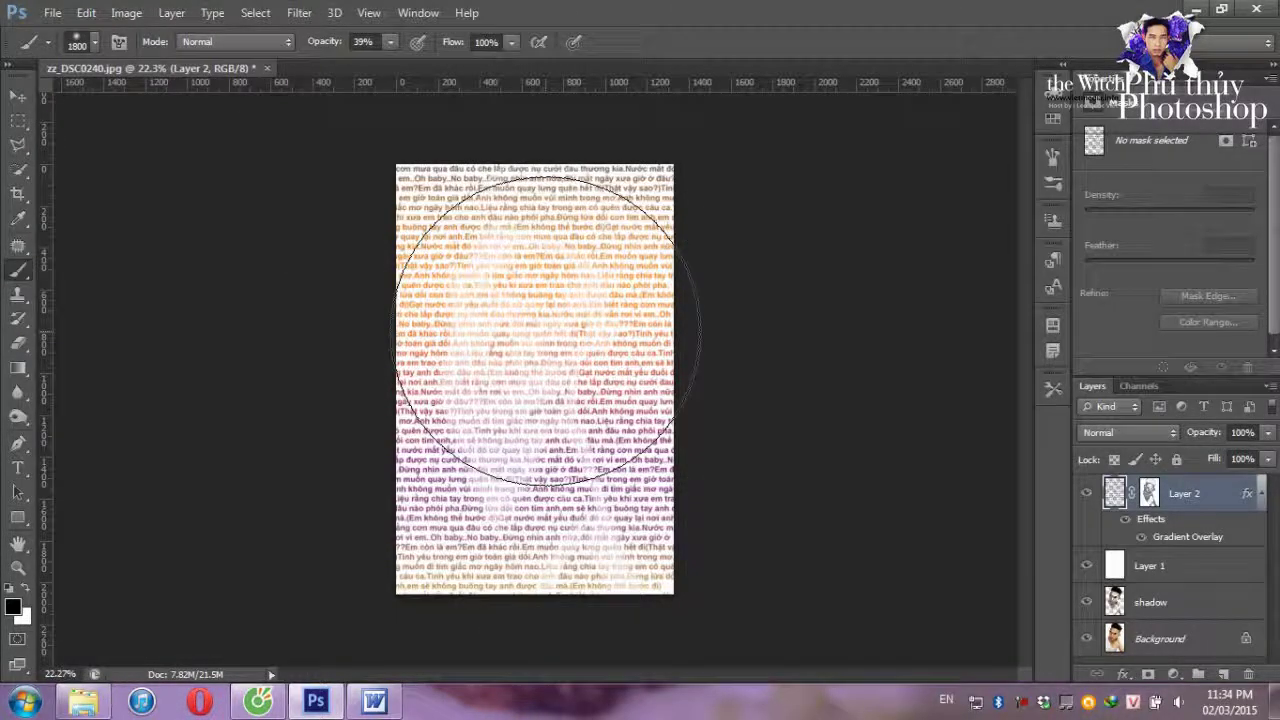
key("bracketleft")
key("bracketleft")
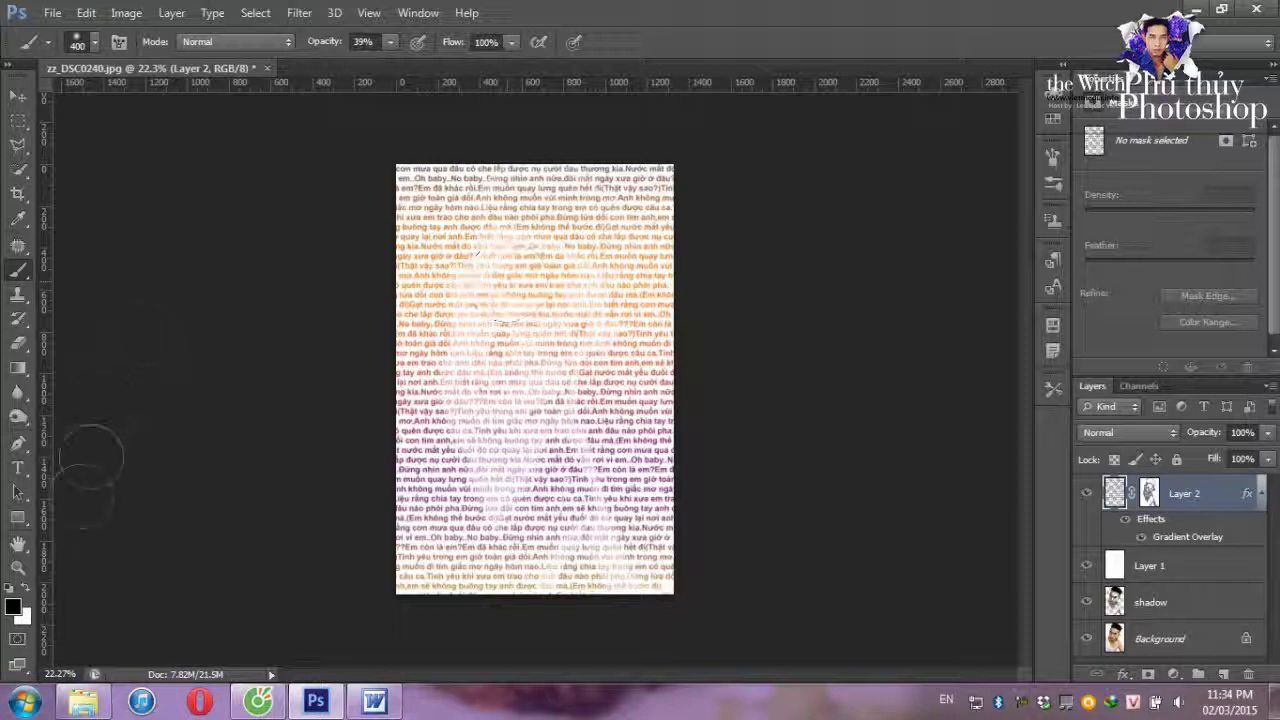
left_click(1148, 675)
Undo the accidental vector mask and paint soft patches to the right and upper middle of the face
key("ctrl+z")
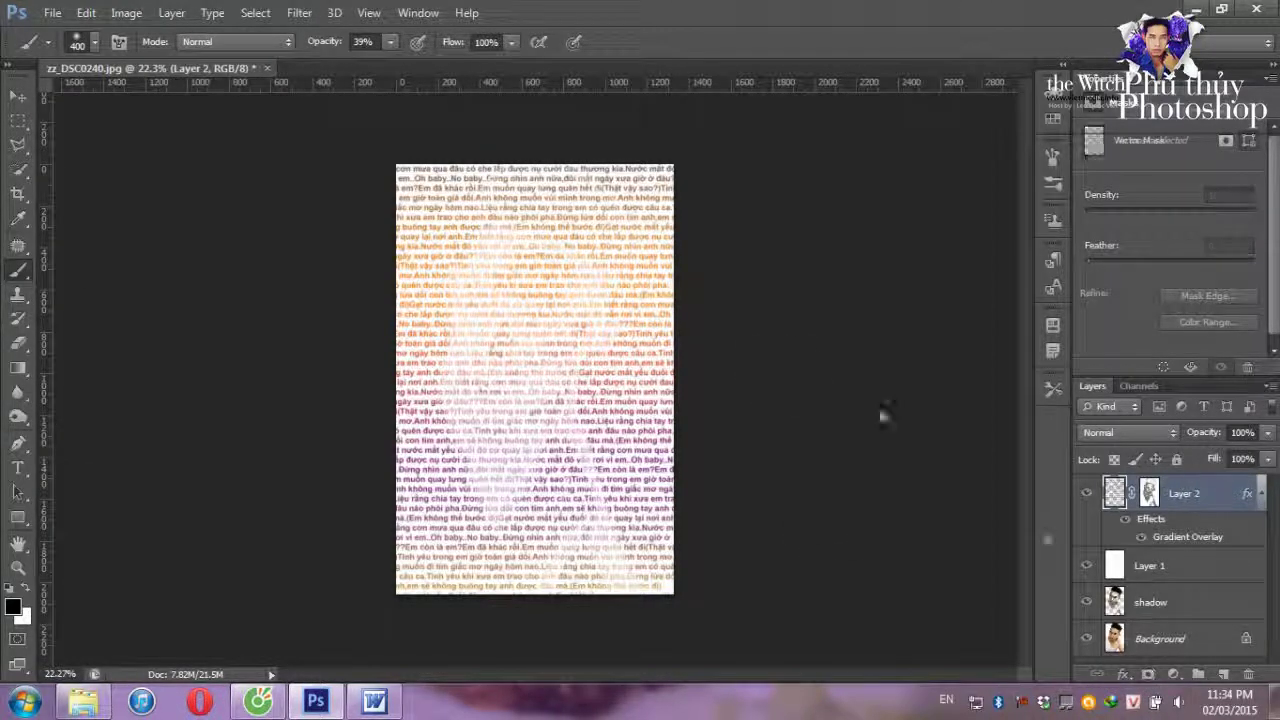
mouse_move(471, 271)
left_mouse_down()
mouse_move(495, 268)
mouse_move(562, 327)
mouse_move(471, 314)
mouse_move(570, 570)
left_mouse_up()
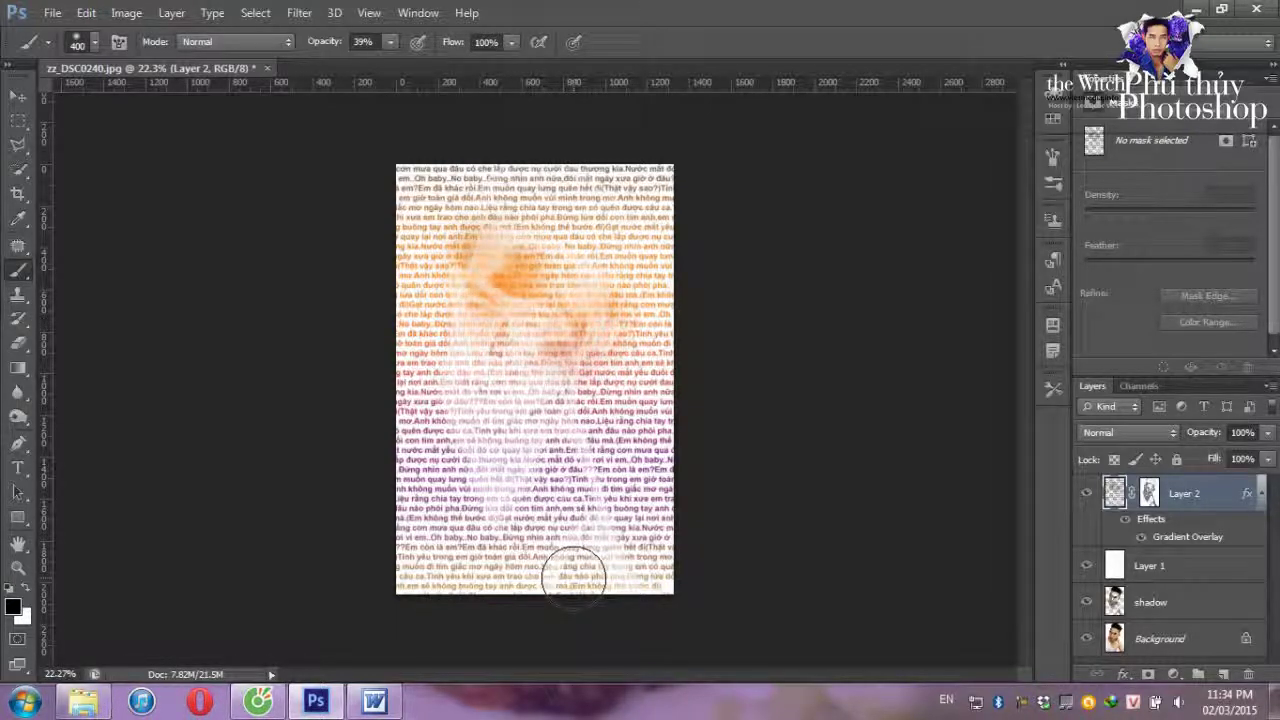
mouse_move(489, 357)
left_mouse_down()
mouse_move(473, 327)
mouse_move(485, 318)
left_mouse_up()
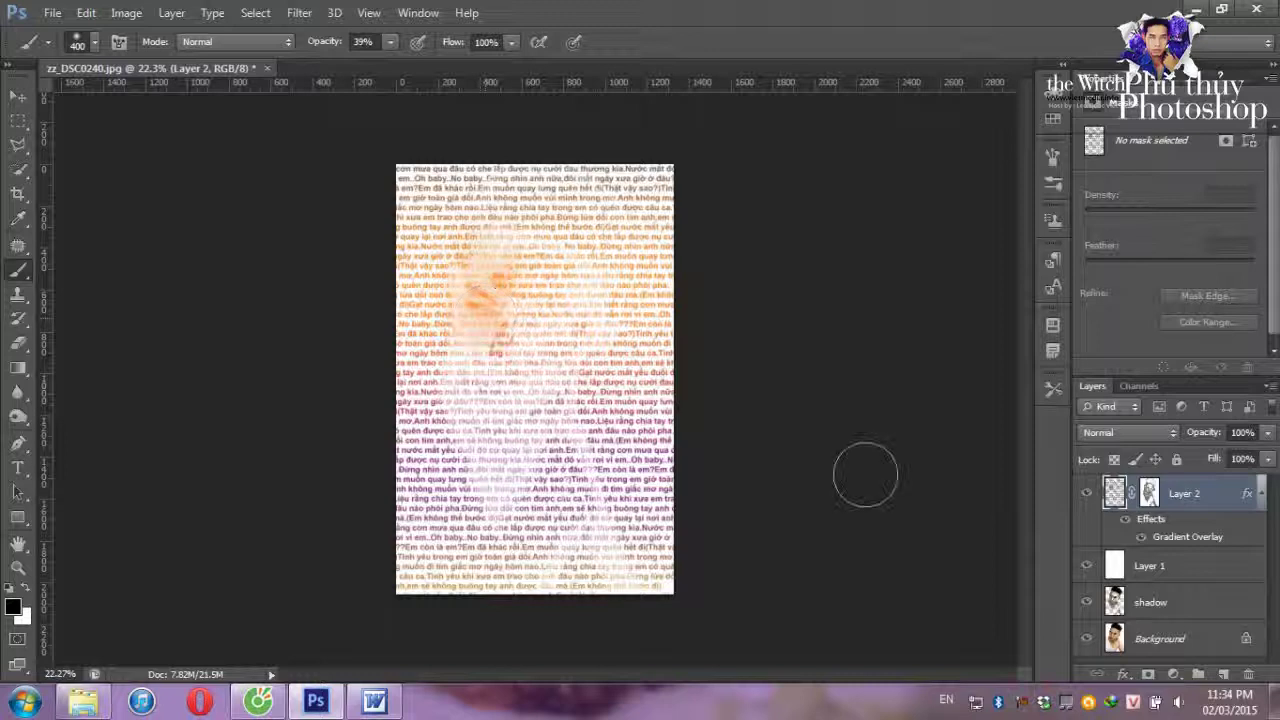
mouse_move(632, 350)
left_mouse_down()
mouse_move(557, 330)
mouse_move(465, 390)
mouse_move(570, 410)
mouse_move(657, 590)
mouse_move(522, 205)
mouse_move(560, 200)
mouse_move(610, 220)
mouse_move(629, 286)
mouse_move(606, 357)
left_mouse_up()
At 20% brush opacity, brush across the face so the portrait shows through the text
left_click_drag(383, 50, 368, 62)
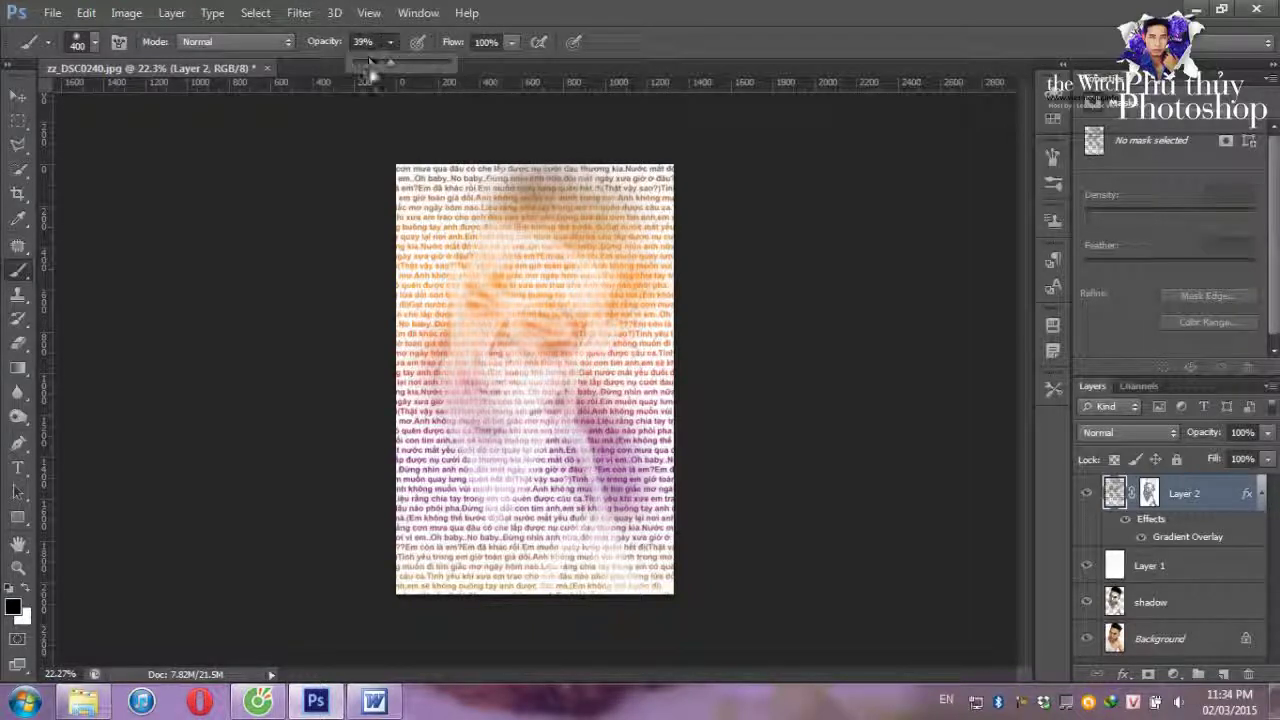
mouse_move(600, 360)
left_mouse_down()
mouse_move(610, 390)
mouse_move(520, 420)
mouse_move(449, 368)
left_mouse_up()
mouse_move(457, 410)
left_mouse_down()
mouse_move(466, 300)
mouse_move(514, 388)
mouse_move(516, 230)
mouse_move(505, 232)
left_mouse_up()
mouse_move(577, 185)
left_mouse_down()
mouse_move(614, 214)
mouse_move(545, 505)
mouse_move(420, 440)
mouse_move(552, 580)
mouse_move(640, 540)
mouse_move(540, 430)
mouse_move(500, 250)
mouse_move(572, 245)
mouse_move(640, 470)
mouse_move(600, 585)
mouse_move(655, 500)
mouse_move(650, 585)
left_mouse_up()
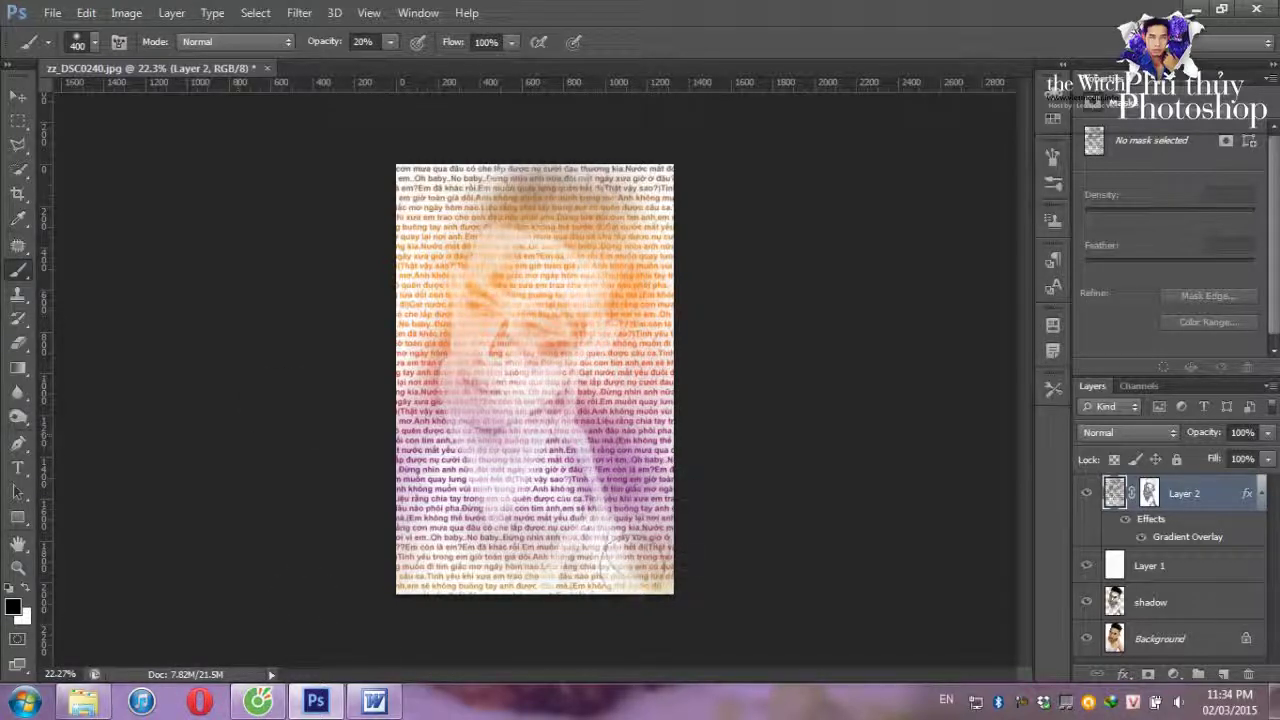
left_click_drag(520, 405, 565, 405)
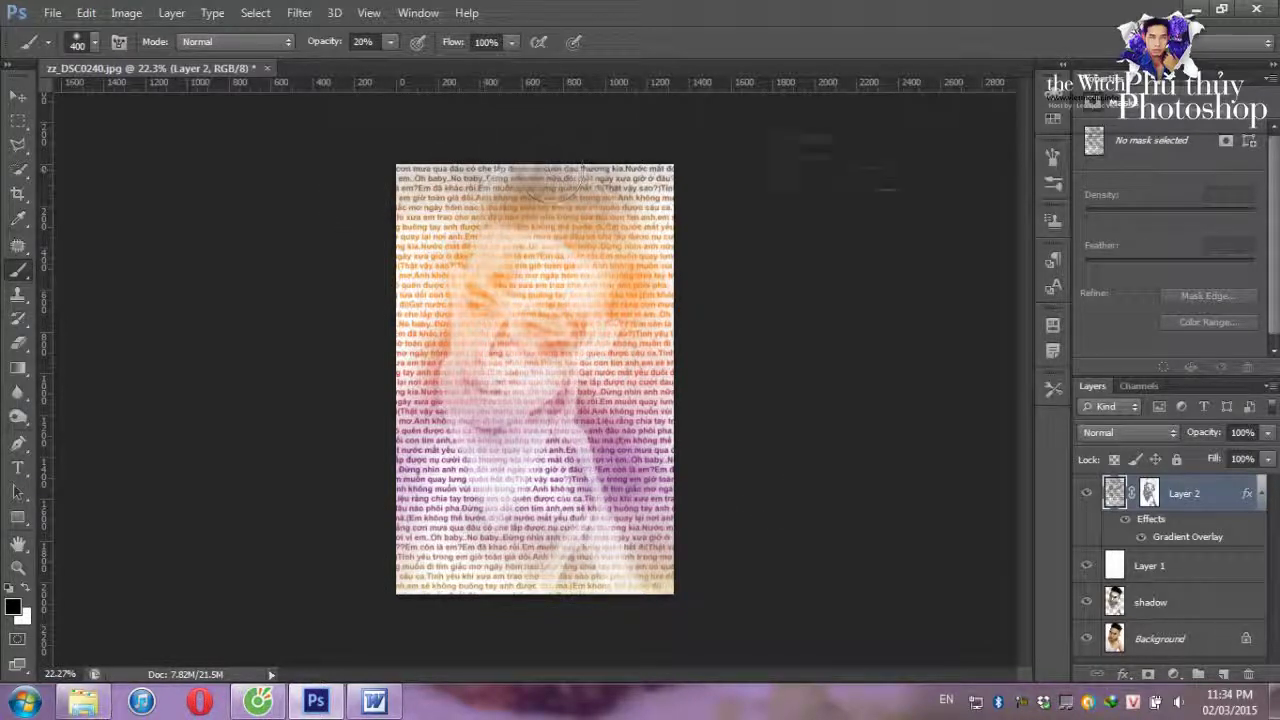
left_click_drag(440, 210, 670, 180)
mouse_move(470, 180)
left_mouse_down()
mouse_move(425, 590)
mouse_move(648, 405)
mouse_move(645, 268)
mouse_move(569, 343)
mouse_move(490, 340)
mouse_move(545, 325)
mouse_move(543, 346)
mouse_move(563, 352)
left_mouse_up()
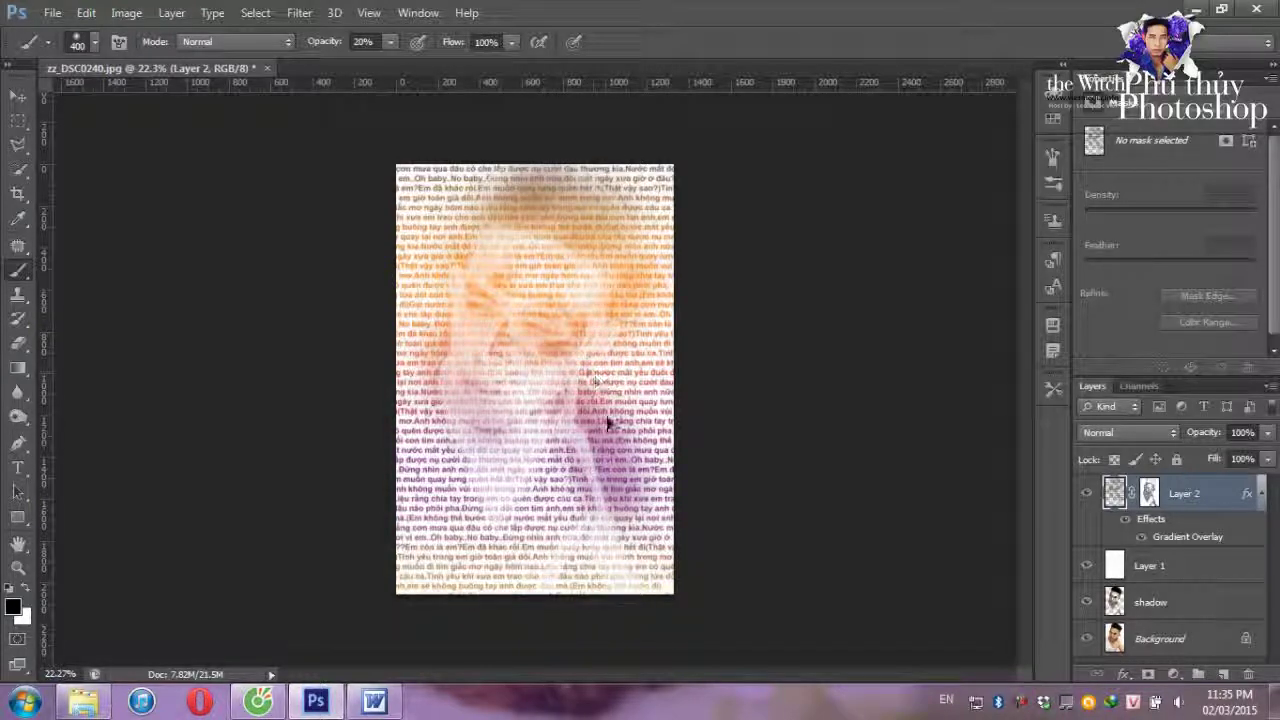
left_click_drag(606, 416, 564, 345)
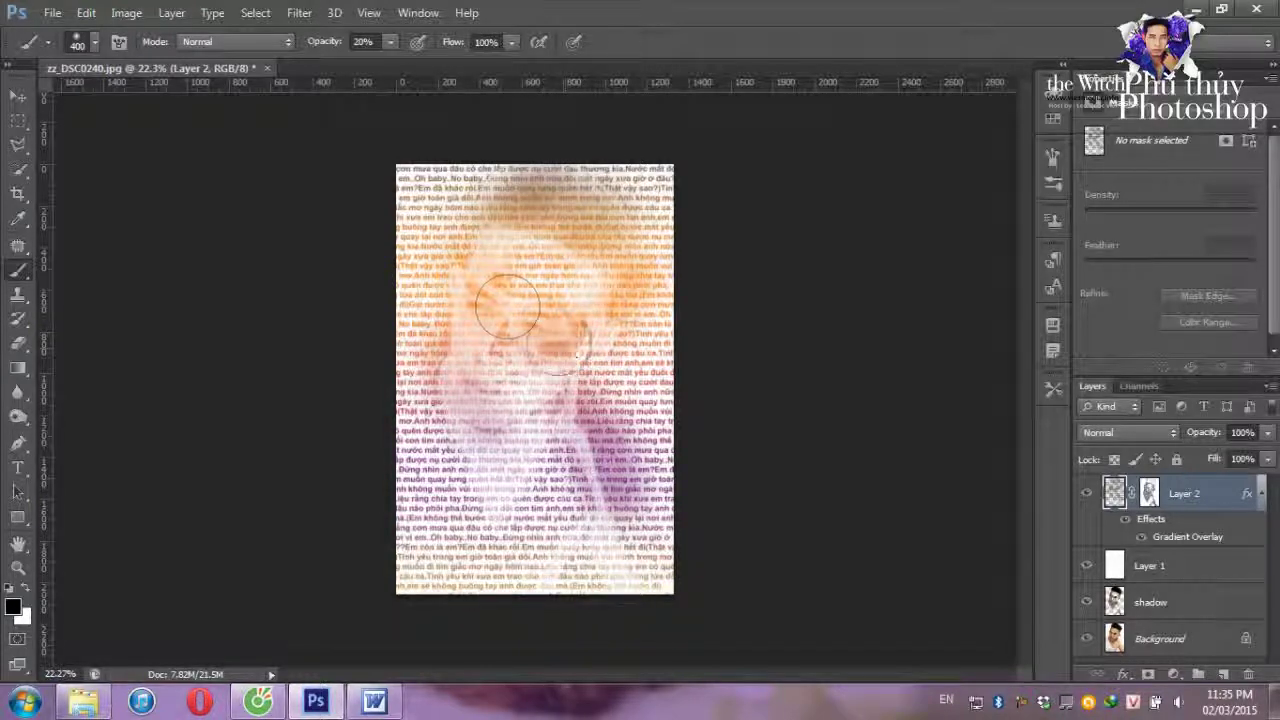
mouse_move(507, 306)
left_mouse_down()
mouse_move(514, 286)
mouse_move(491, 394)
mouse_move(486, 366)
mouse_move(596, 380)
mouse_move(585, 398)
left_mouse_up()
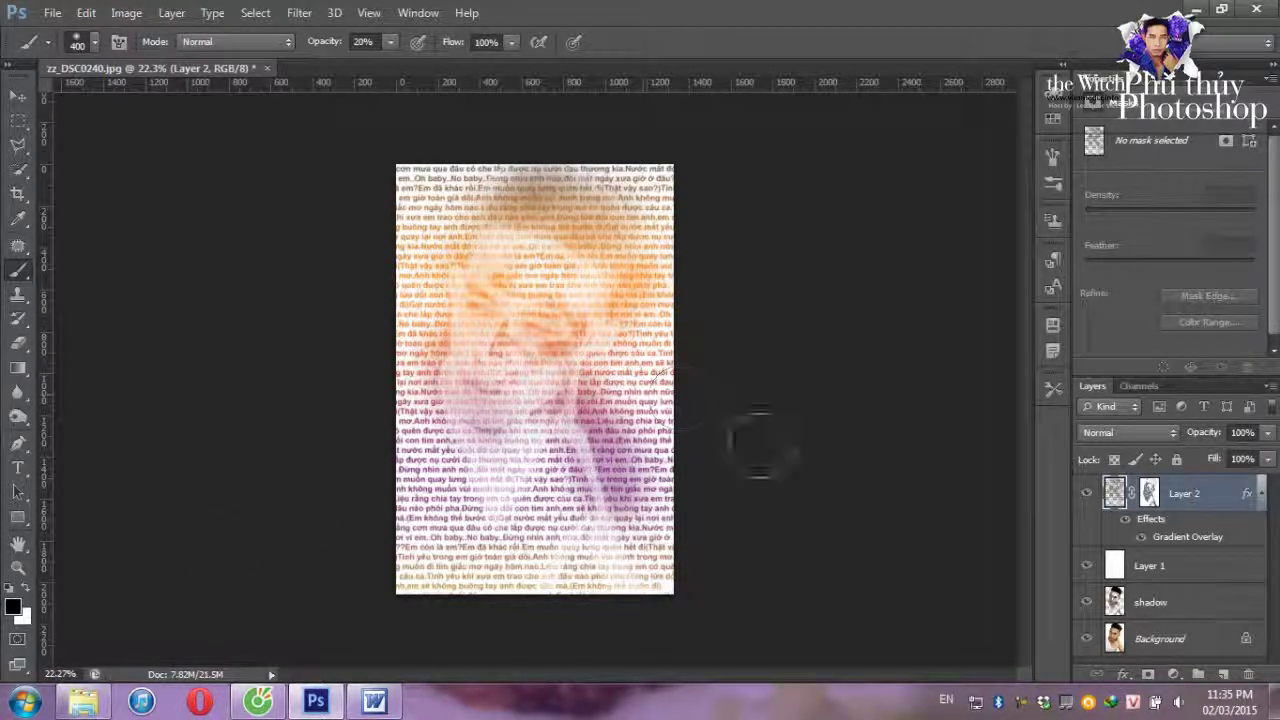
Paint white over the face and lower face, then black at the upper left to restore orange detail
left_click(30, 592)
mouse_move(470, 265)
left_mouse_down()
mouse_move(520, 340)
mouse_move(560, 330)
mouse_move(575, 300)
mouse_move(543, 257)
mouse_move(578, 228)
mouse_move(634, 349)
mouse_move(586, 371)
mouse_move(509, 343)
mouse_move(497, 372)
mouse_move(466, 291)
mouse_move(420, 360)
mouse_move(430, 440)
mouse_move(490, 280)
mouse_move(495, 486)
left_mouse_up()
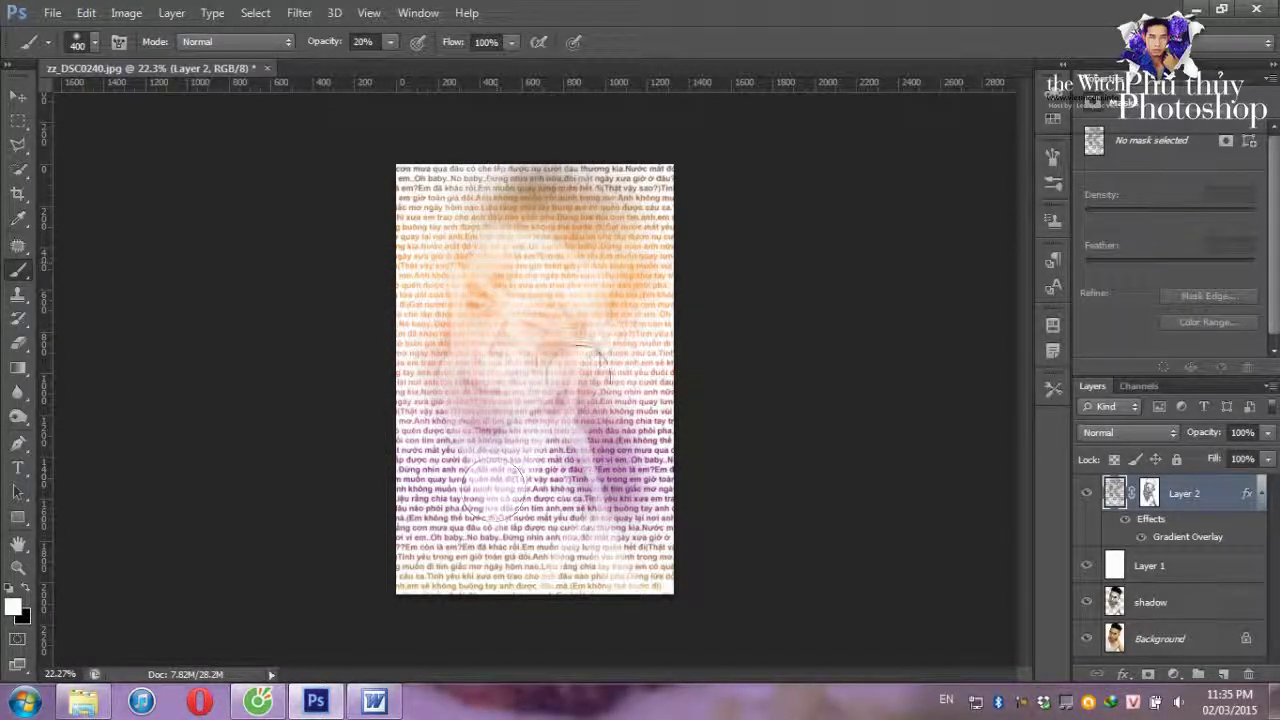
mouse_move(595, 355)
left_mouse_down()
mouse_move(640, 240)
mouse_move(610, 470)
mouse_move(625, 415)
left_mouse_up()
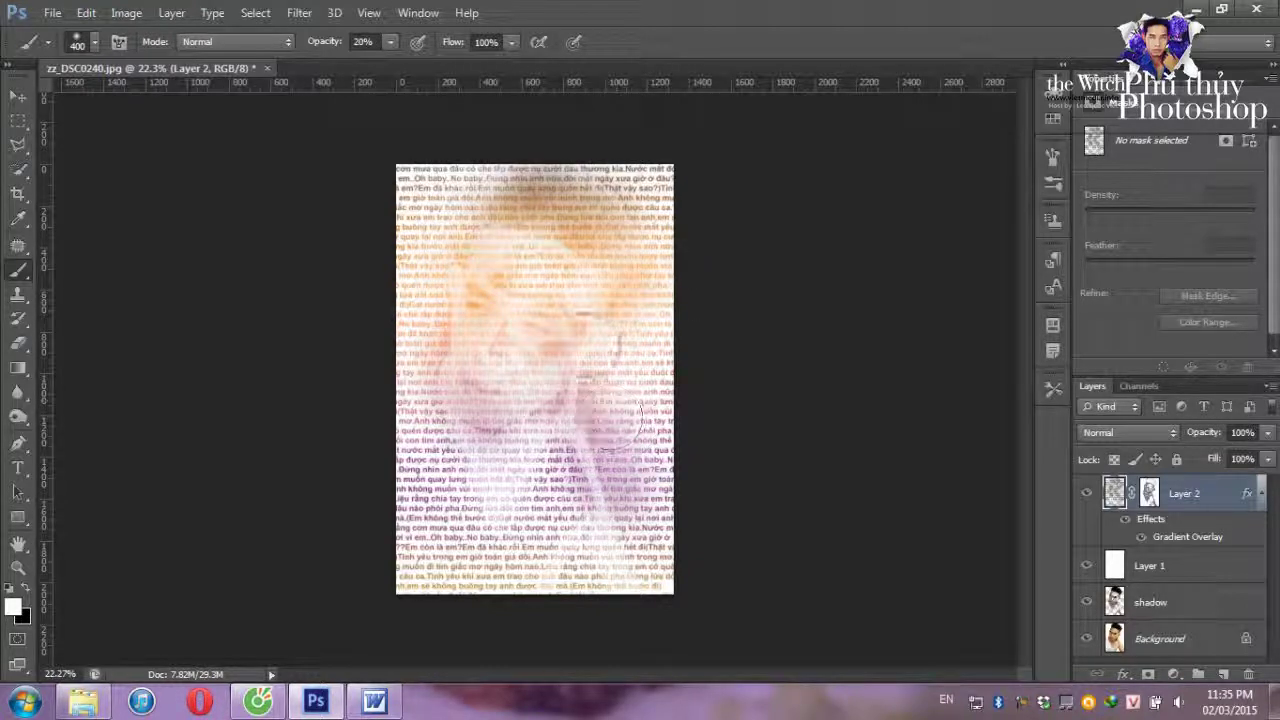
mouse_move(560, 300)
left_mouse_down()
mouse_move(557, 349)
mouse_move(480, 366)
mouse_move(465, 400)
mouse_move(565, 195)
mouse_move(629, 323)
mouse_move(545, 330)
left_mouse_up()
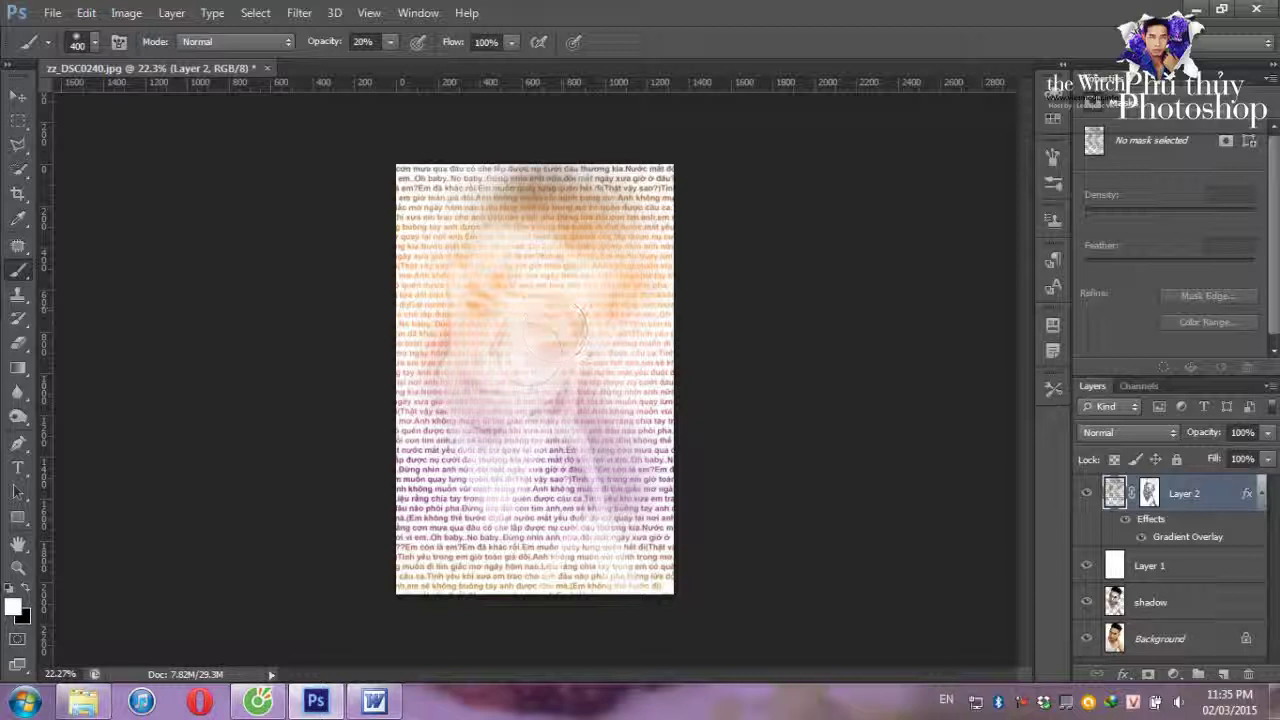
key("x")
mouse_move(494, 286)
left_mouse_down()
mouse_move(475, 280)
mouse_move(470, 300)
mouse_move(549, 329)
mouse_move(486, 371)
mouse_move(470, 425)
mouse_move(540, 415)
mouse_move(495, 190)
mouse_move(480, 200)
left_mouse_up()
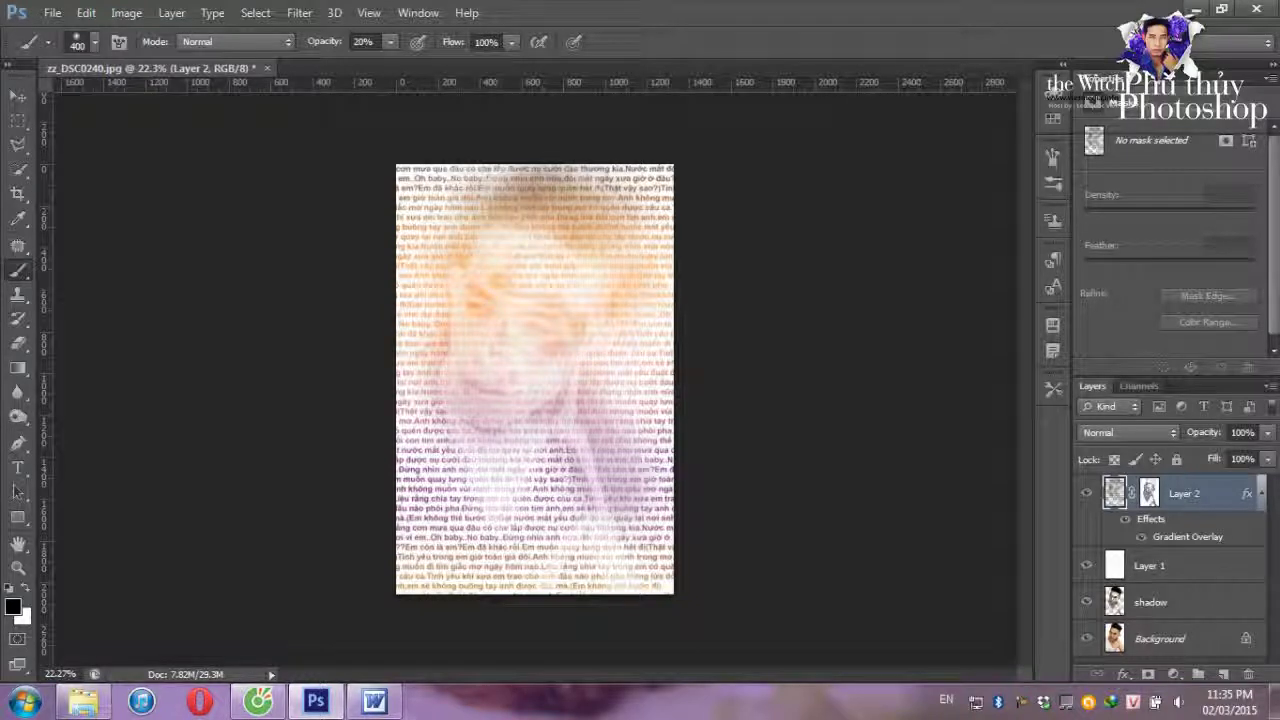